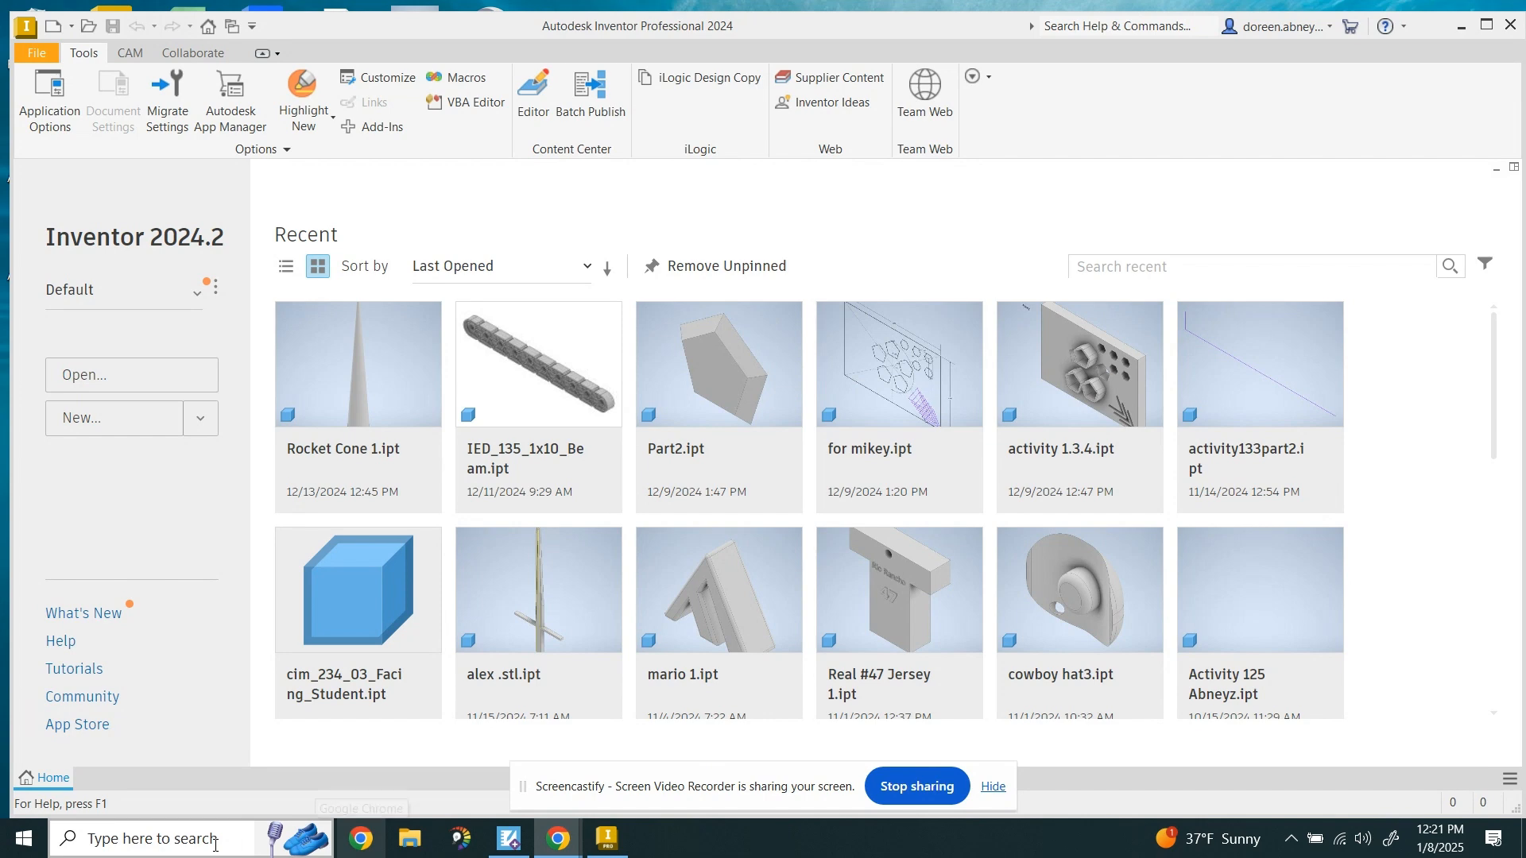
# Create a new drawing from the Standard.dwg template
pyautogui.hotkey('ctrl', 'n')
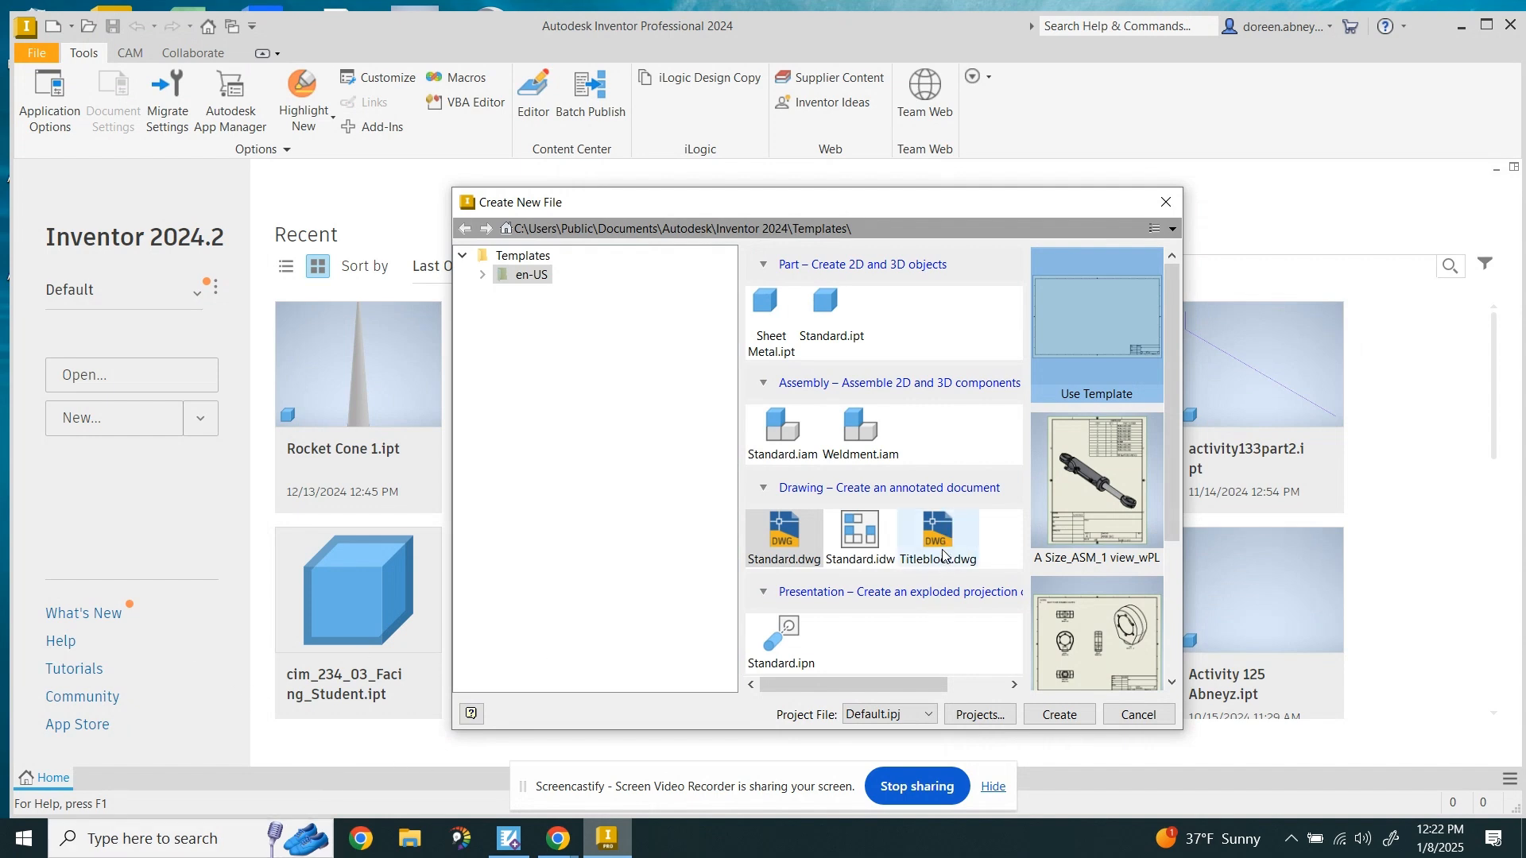
pyautogui.click(942, 550)
pyautogui.click(796, 545)
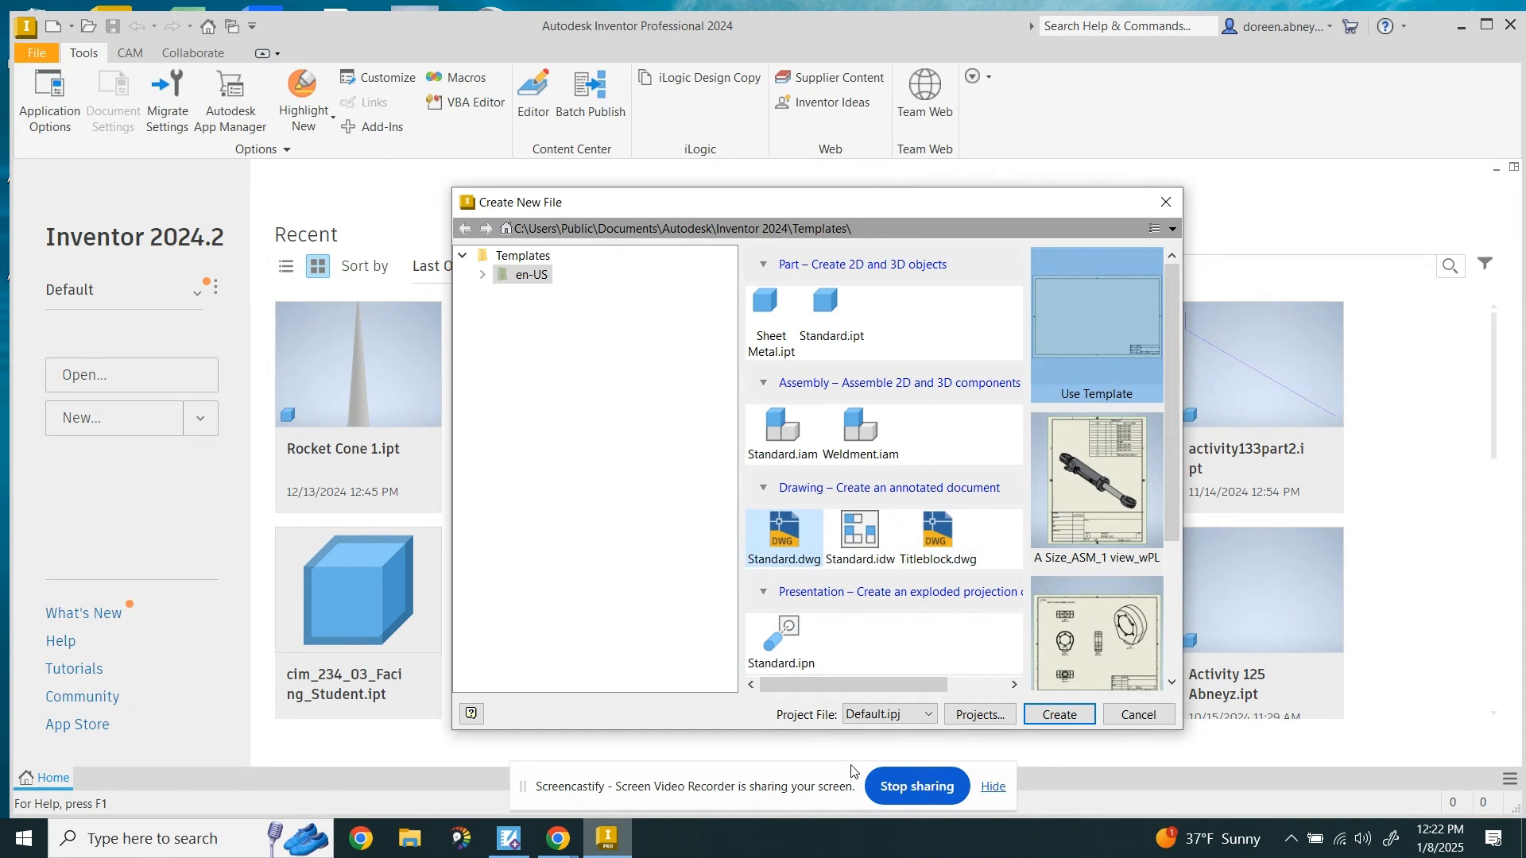
pyautogui.click(1063, 717)
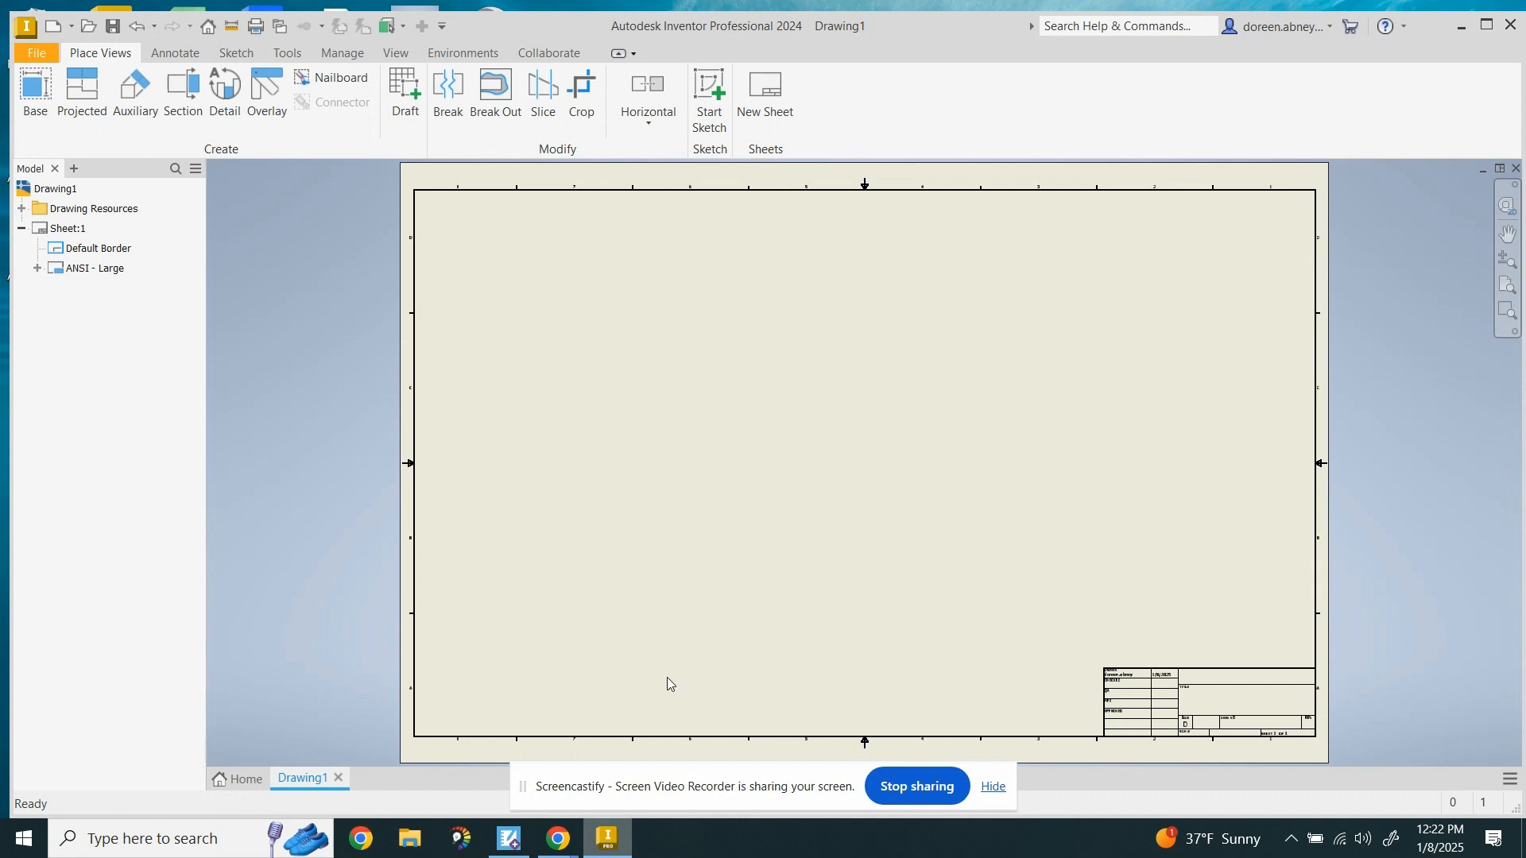
# Edit Sheet:1 and set its size to A
pyautogui.rightClick(70, 233)
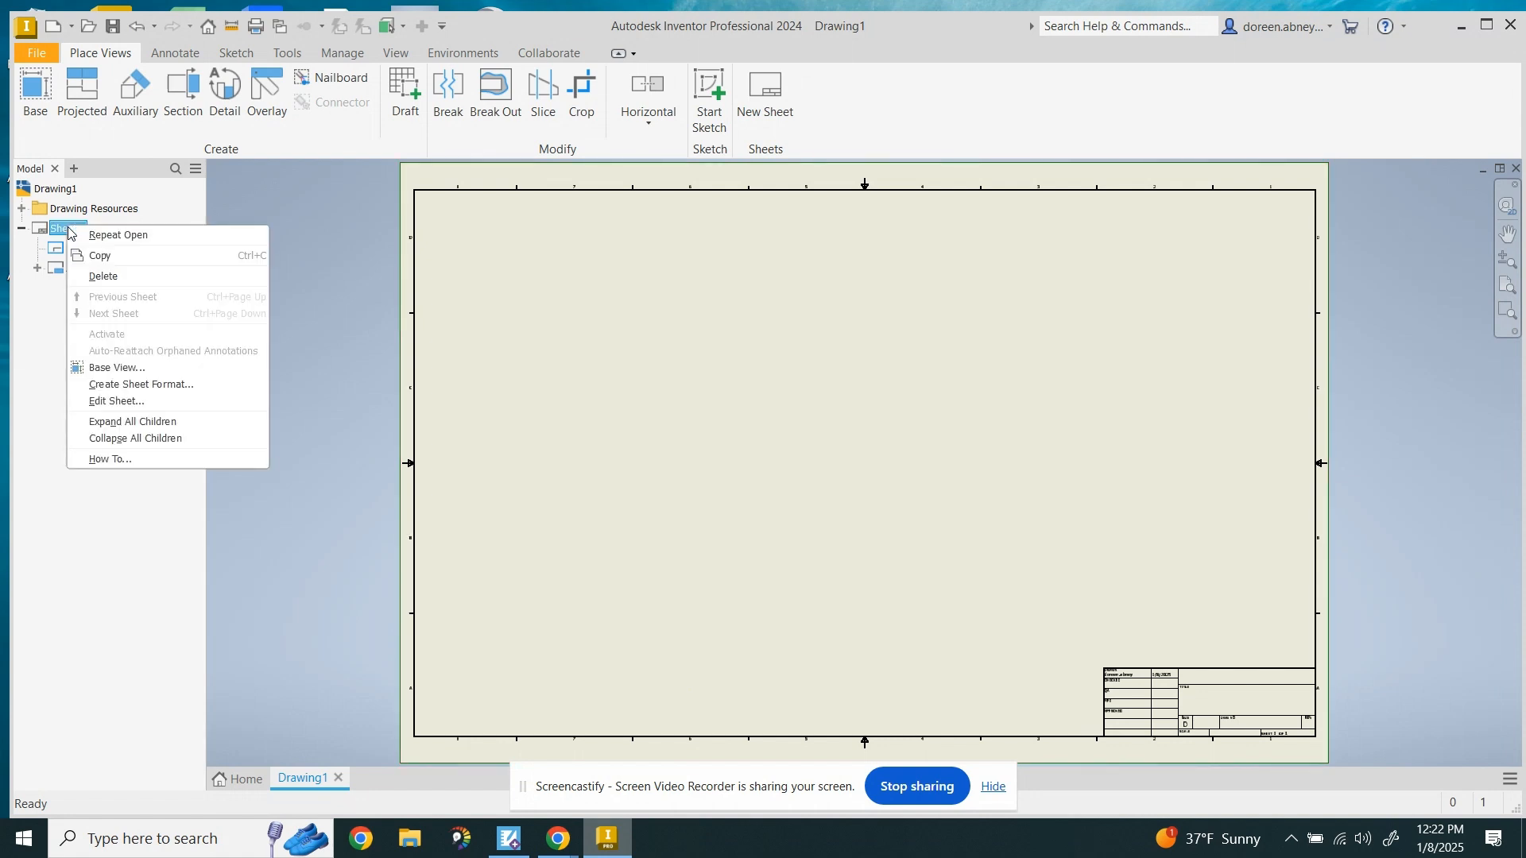
pyautogui.click(137, 403)
pyautogui.click(290, 283)
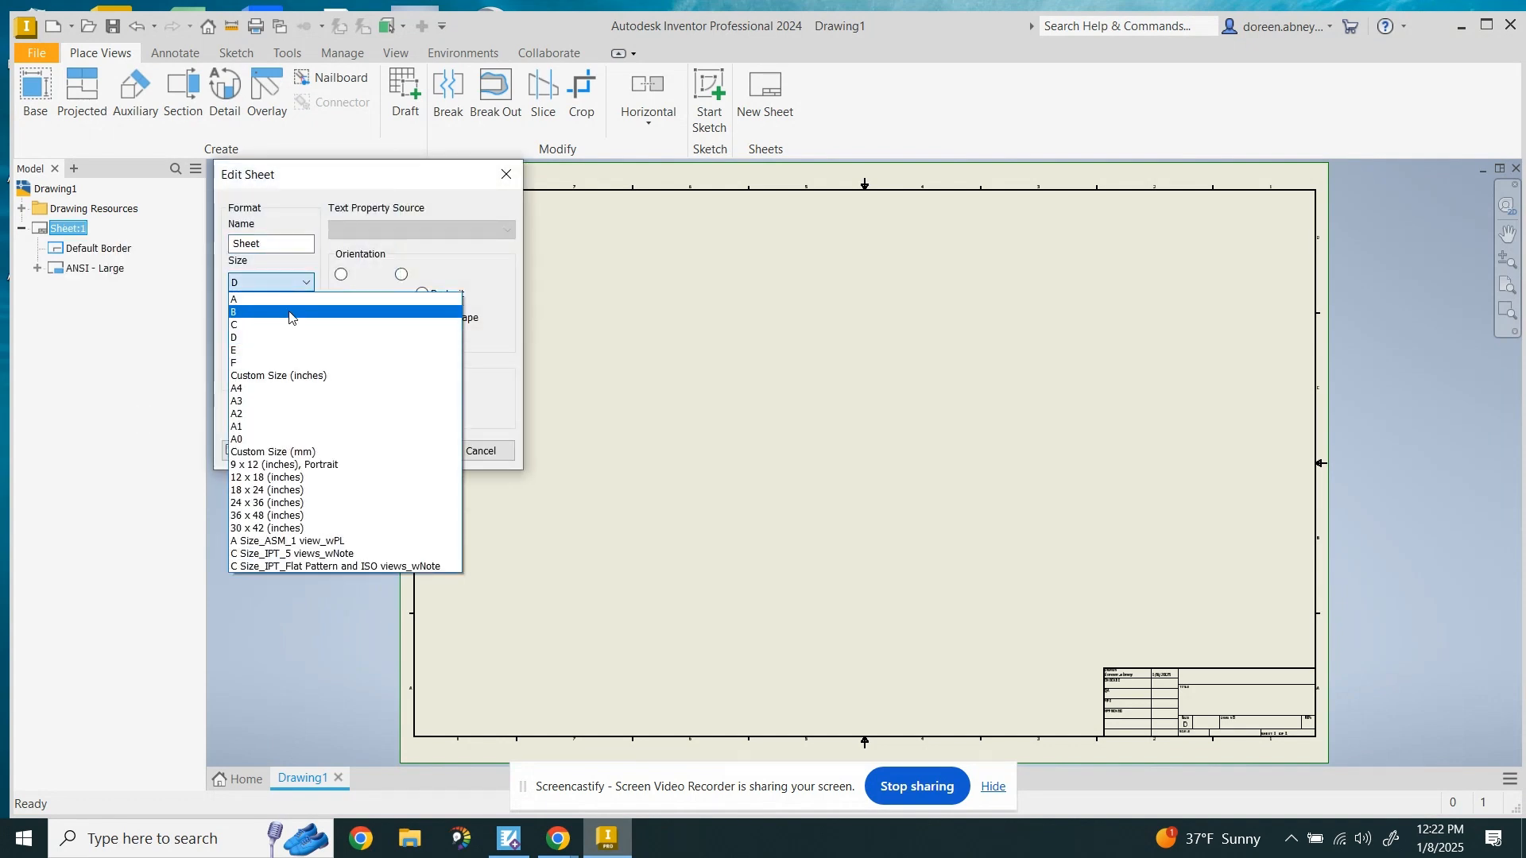
pyautogui.click(289, 300)
pyautogui.click(422, 450)
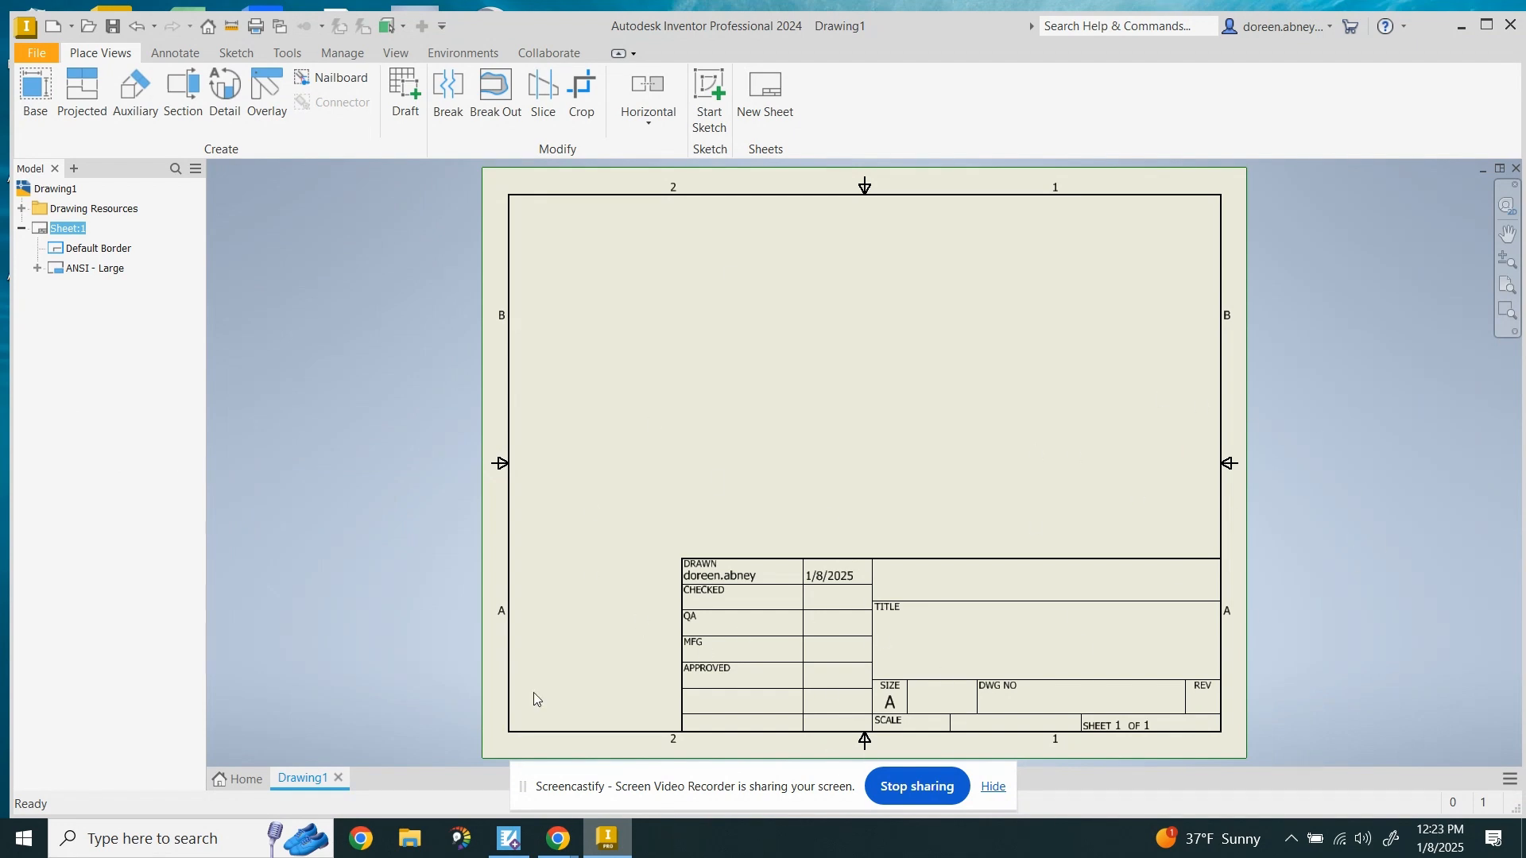
# Delete the ANSI - Large title block from Sheet:1
pyautogui.click(82, 270)
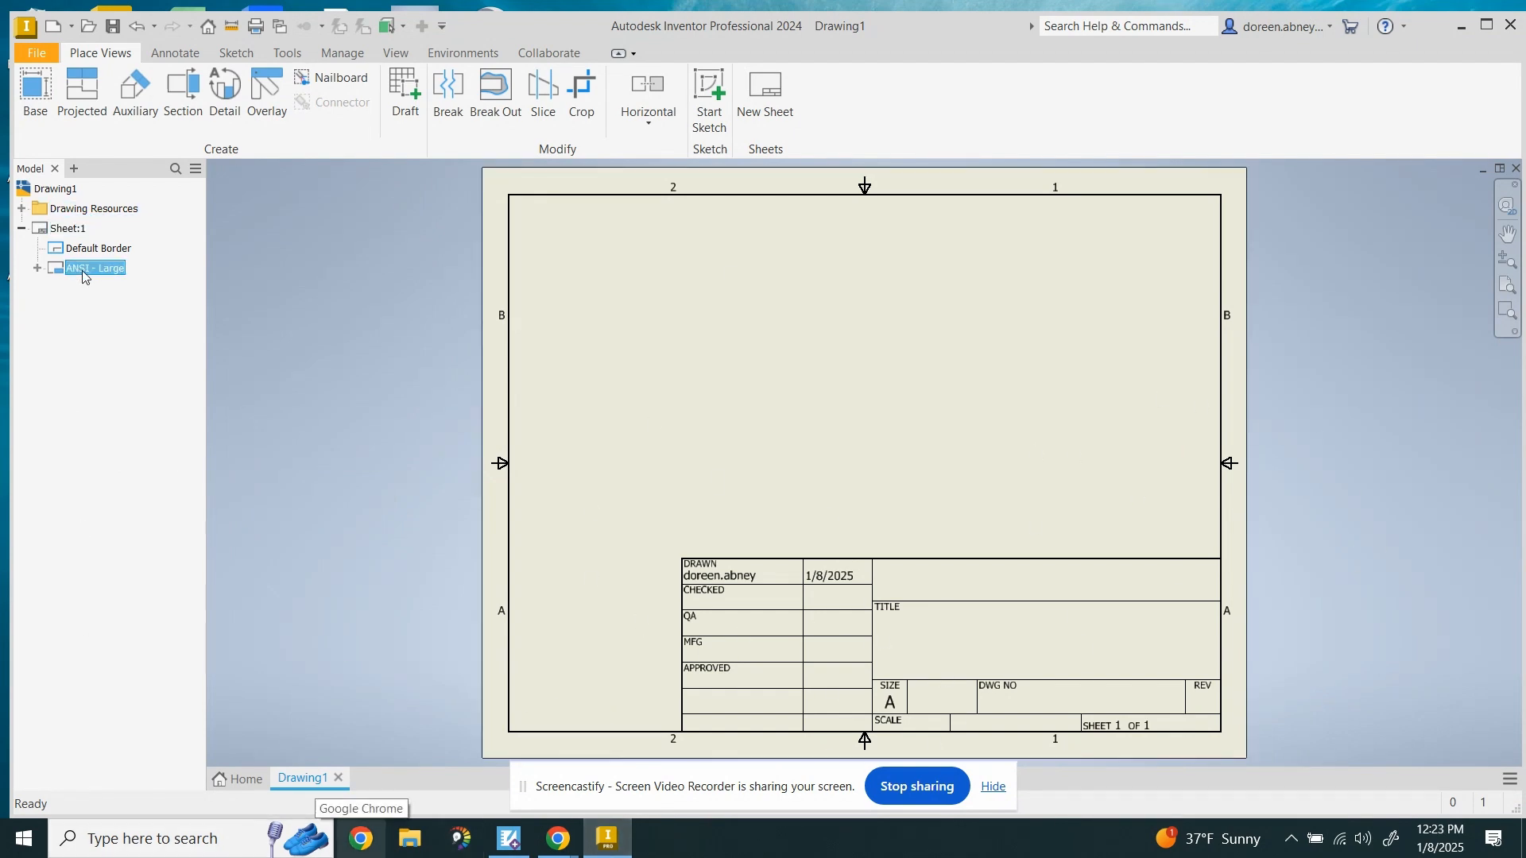
pyautogui.rightClick(83, 270)
pyautogui.press('Escape')
pyautogui.rightClick(83, 270)
pyautogui.press('Escape')
pyautogui.rightClick(82, 271)
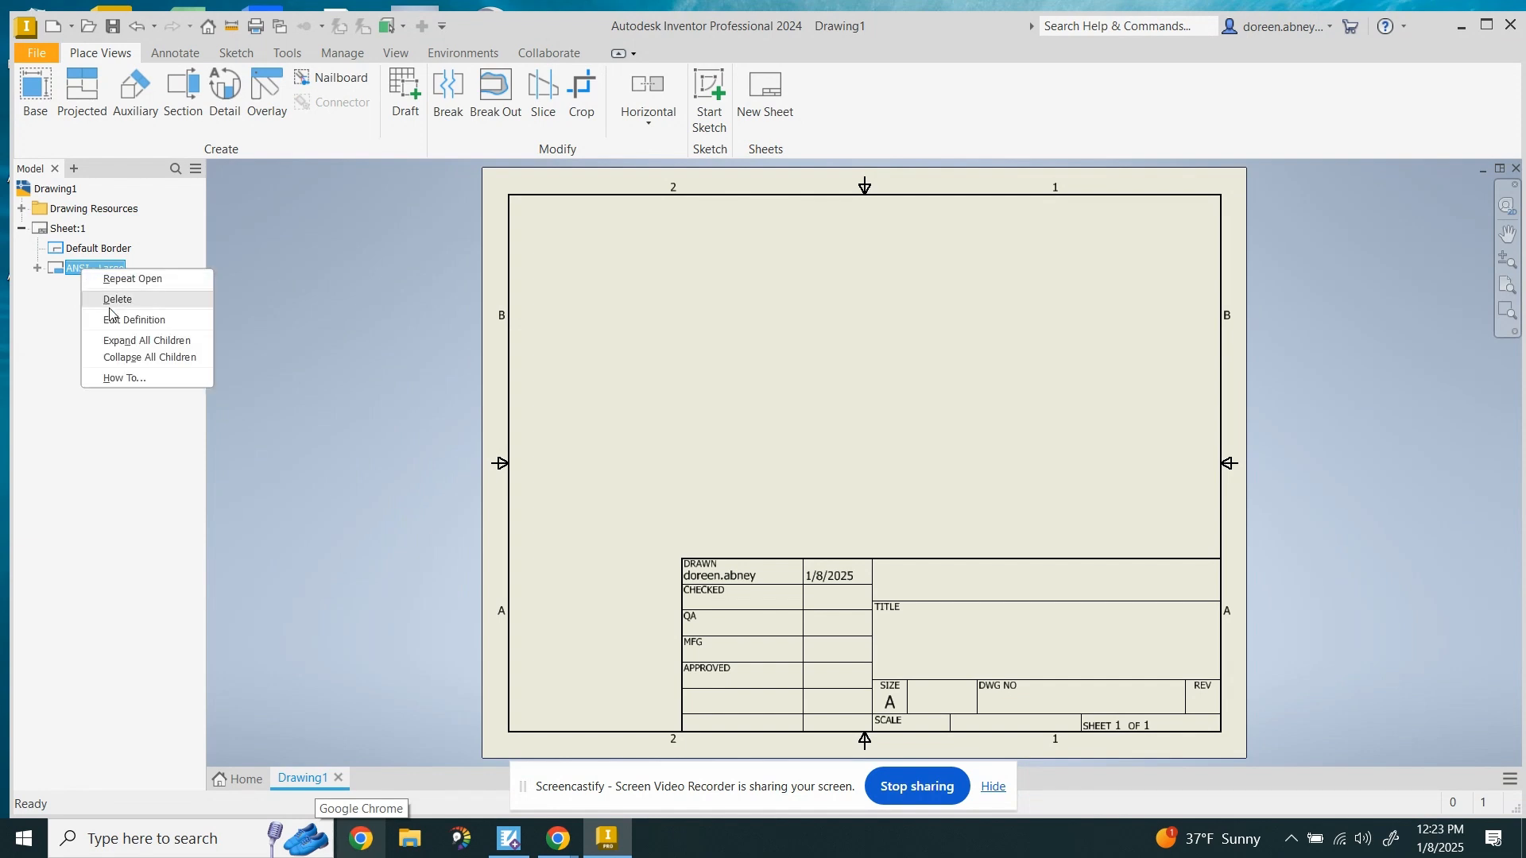
pyautogui.click(135, 297)
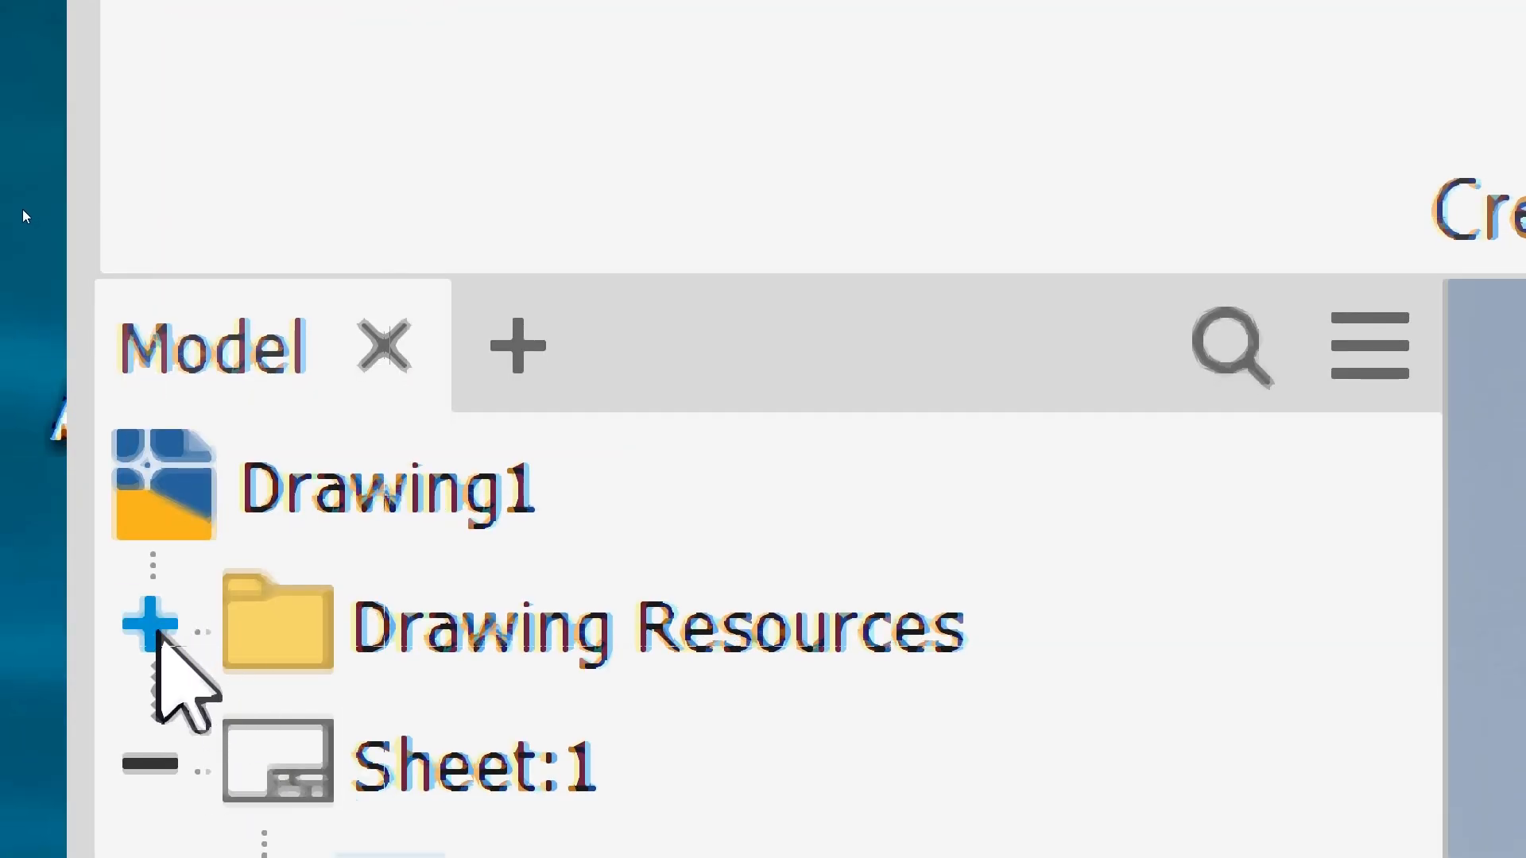
# Start defining a new title block in the Title Blocks folder under Drawing Resources
pyautogui.click(152, 628)
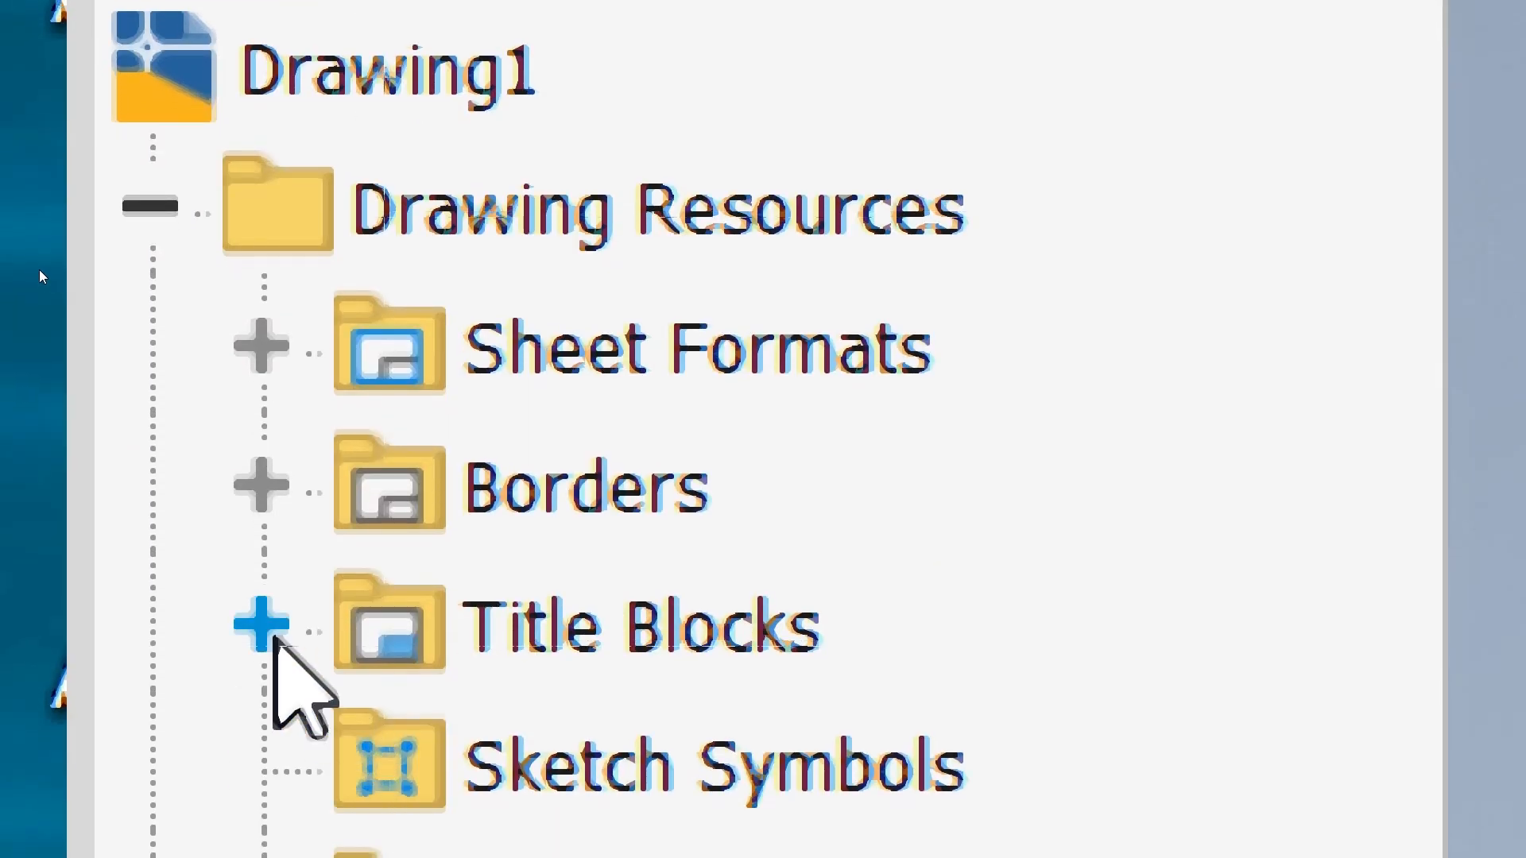
pyautogui.click(269, 632)
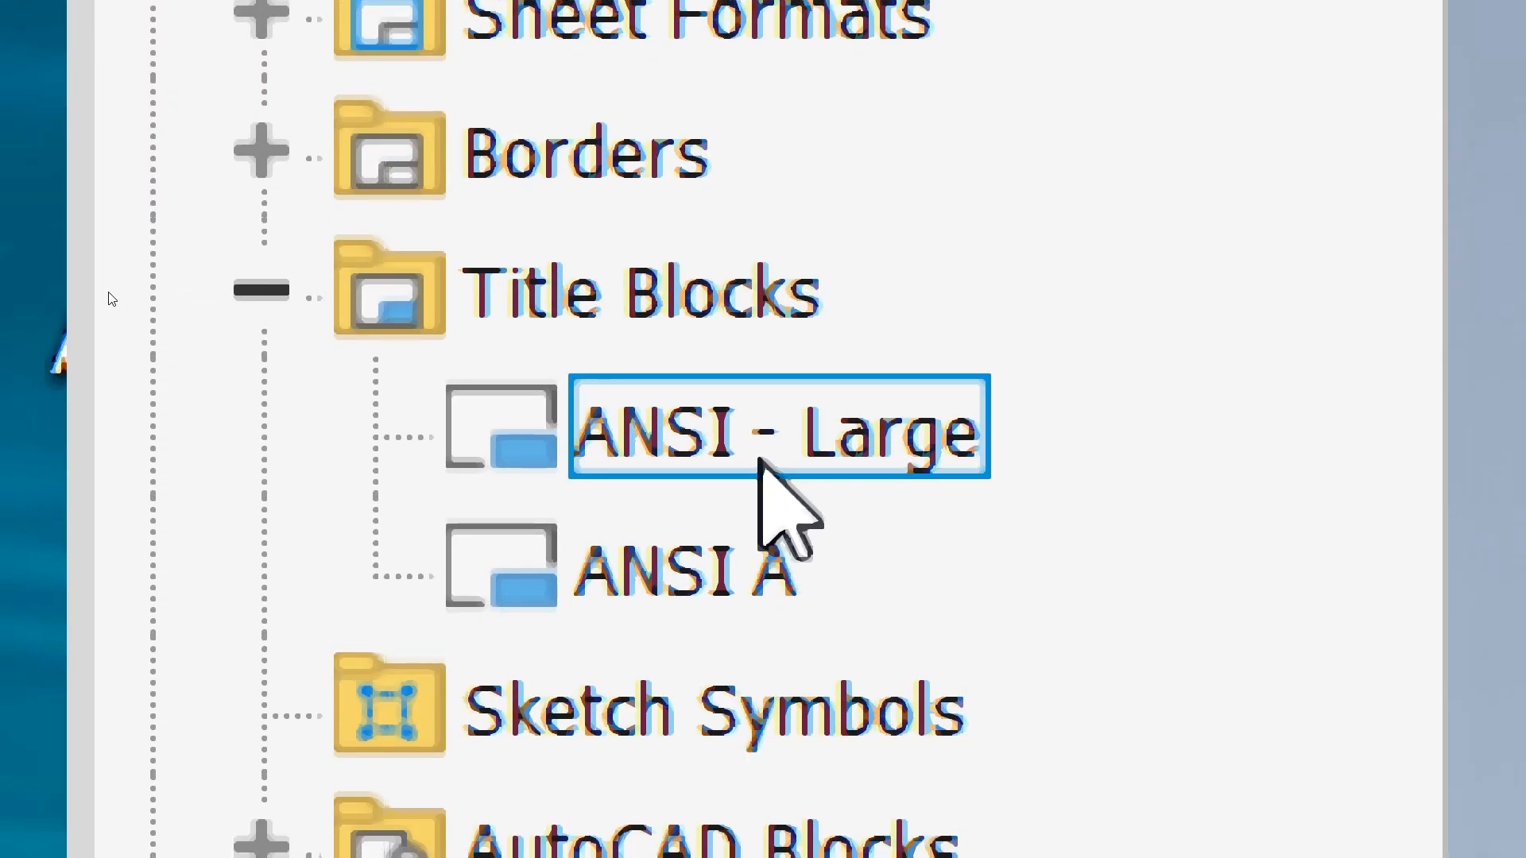
pyautogui.rightClick(608, 314)
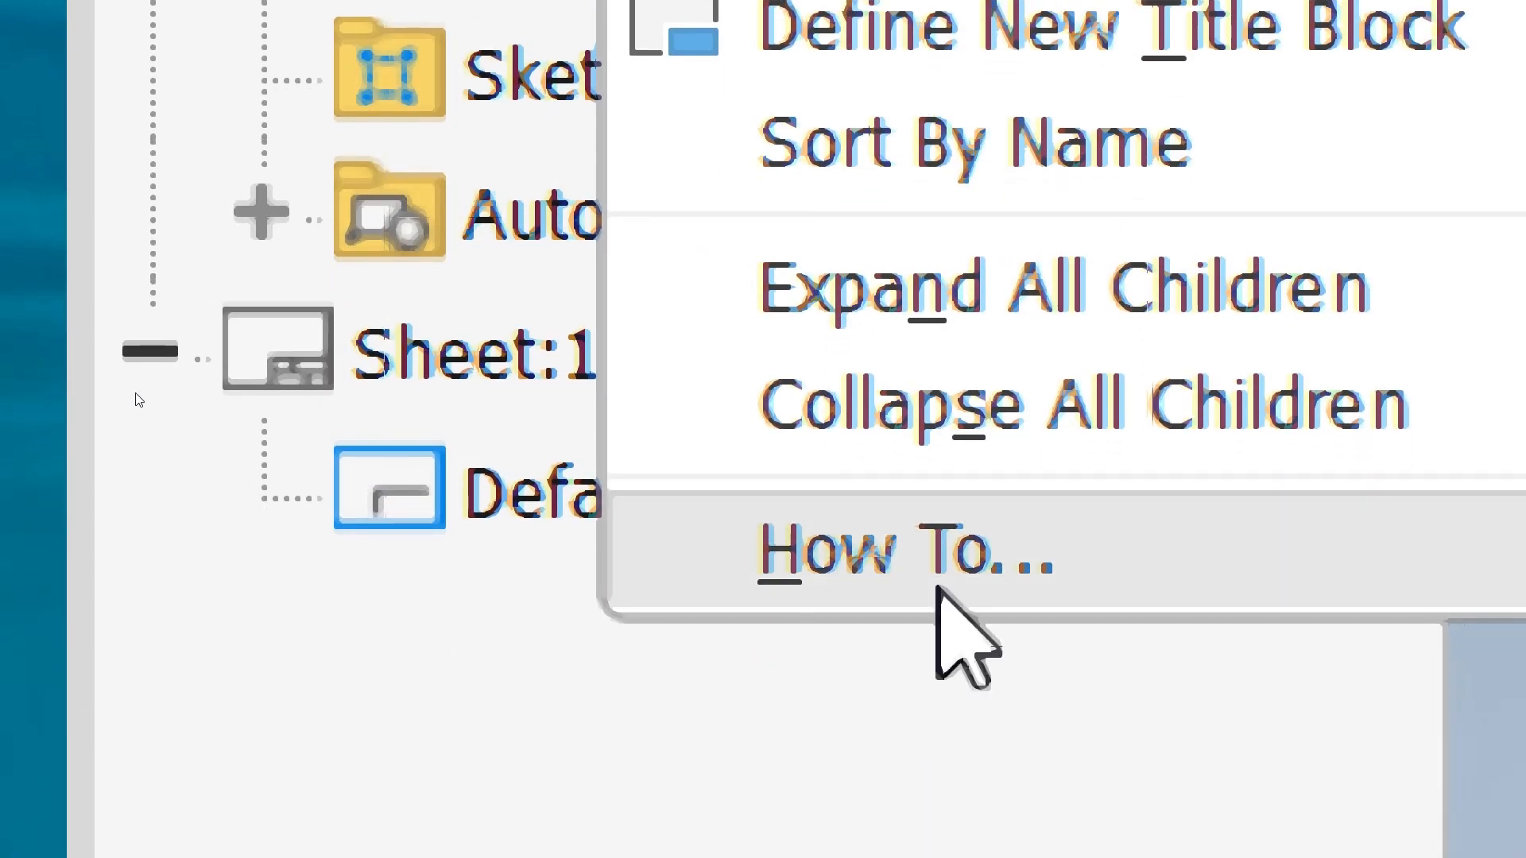
pyautogui.click(1041, 43)
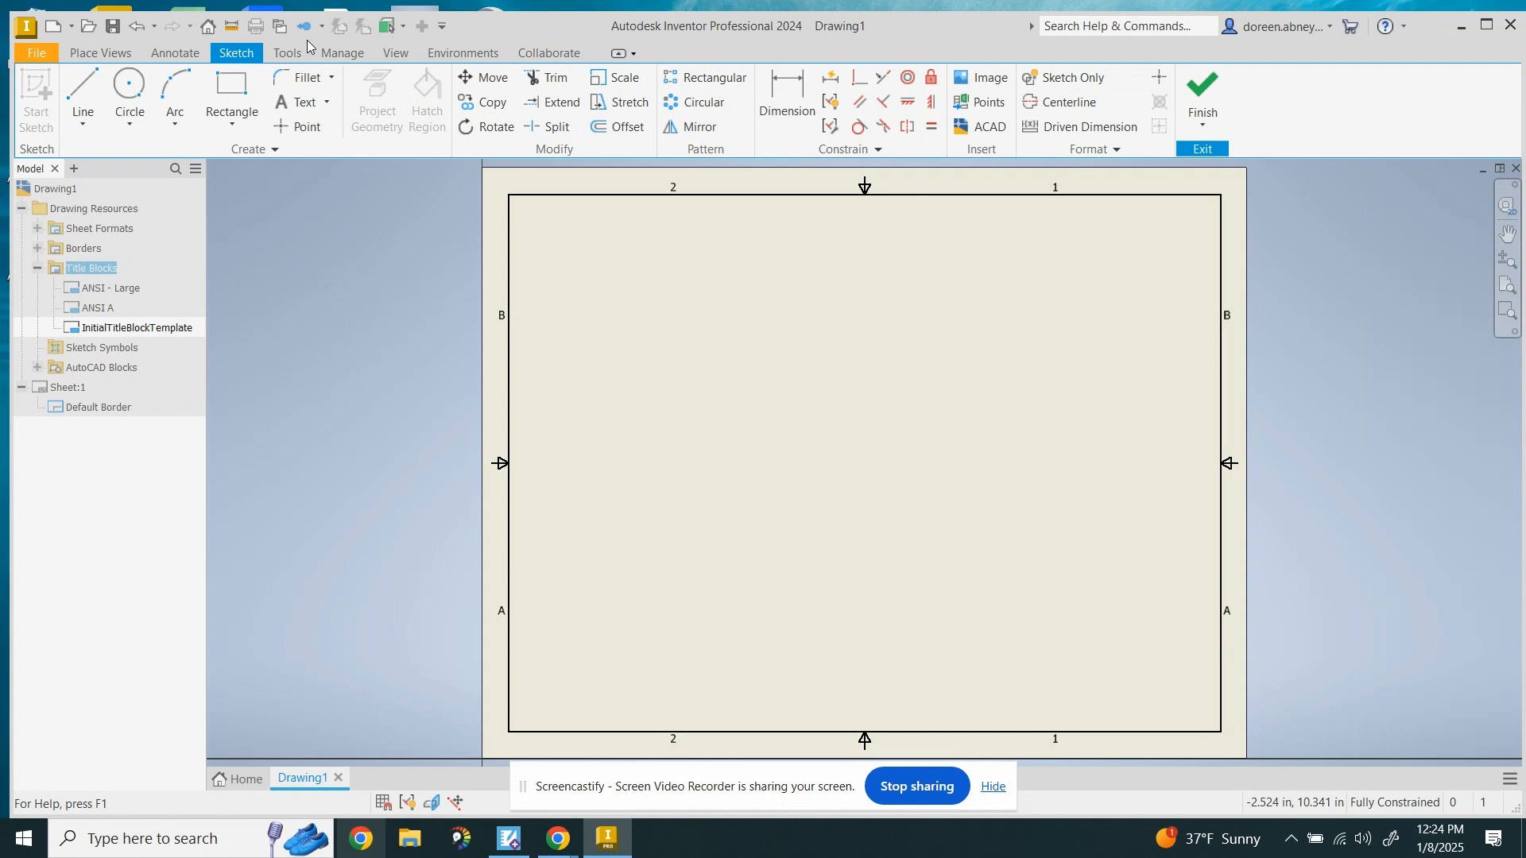
# Sketch a 10.25 in by 1 in rectangle starting at the lower-left corner of the sheet border
pyautogui.click(231, 97)
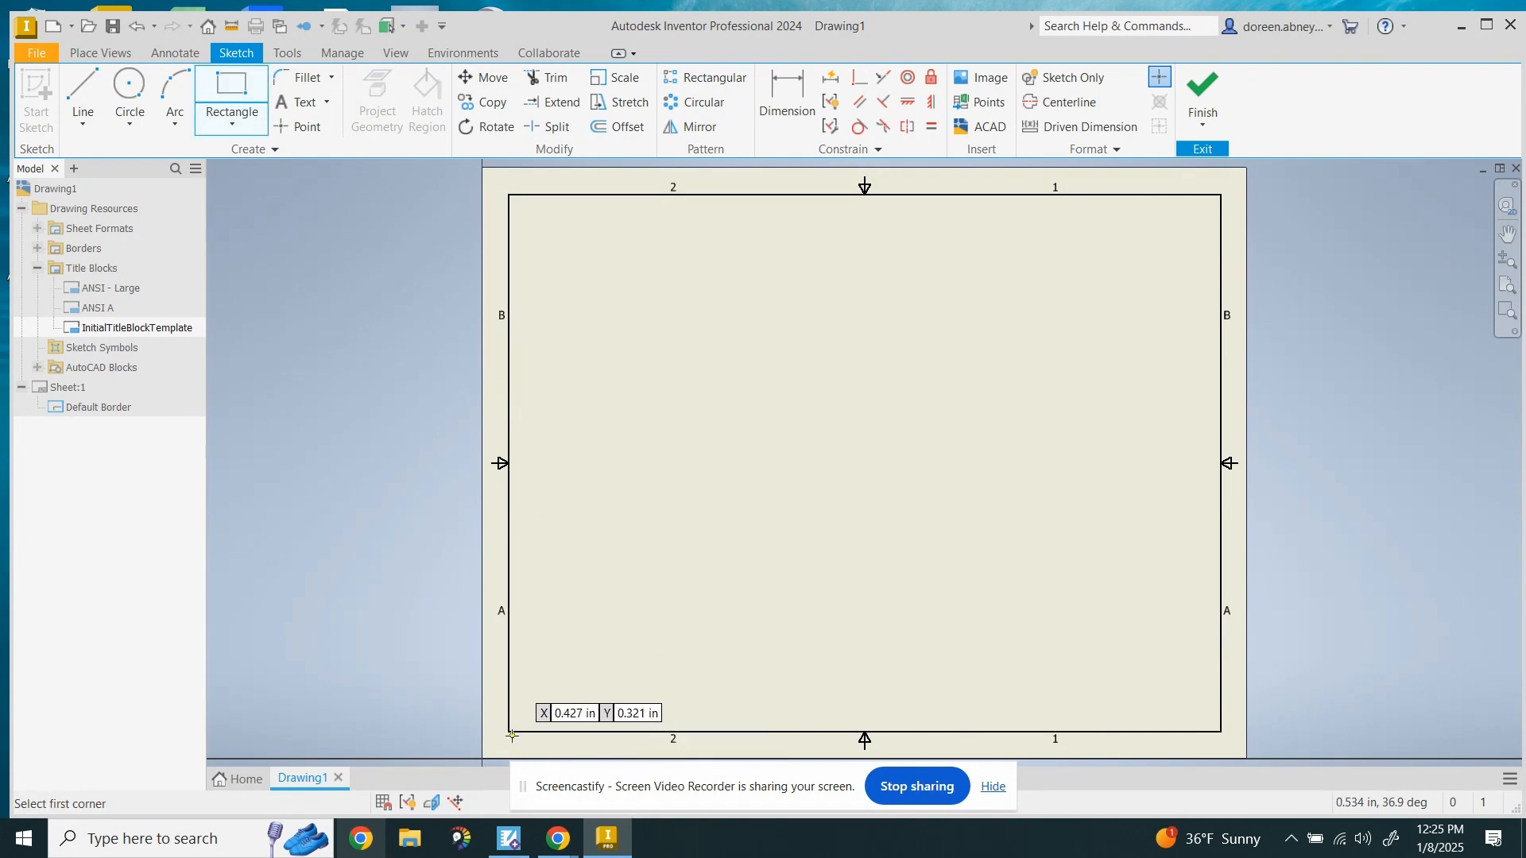
pyautogui.scroll(-1, 507, 731)
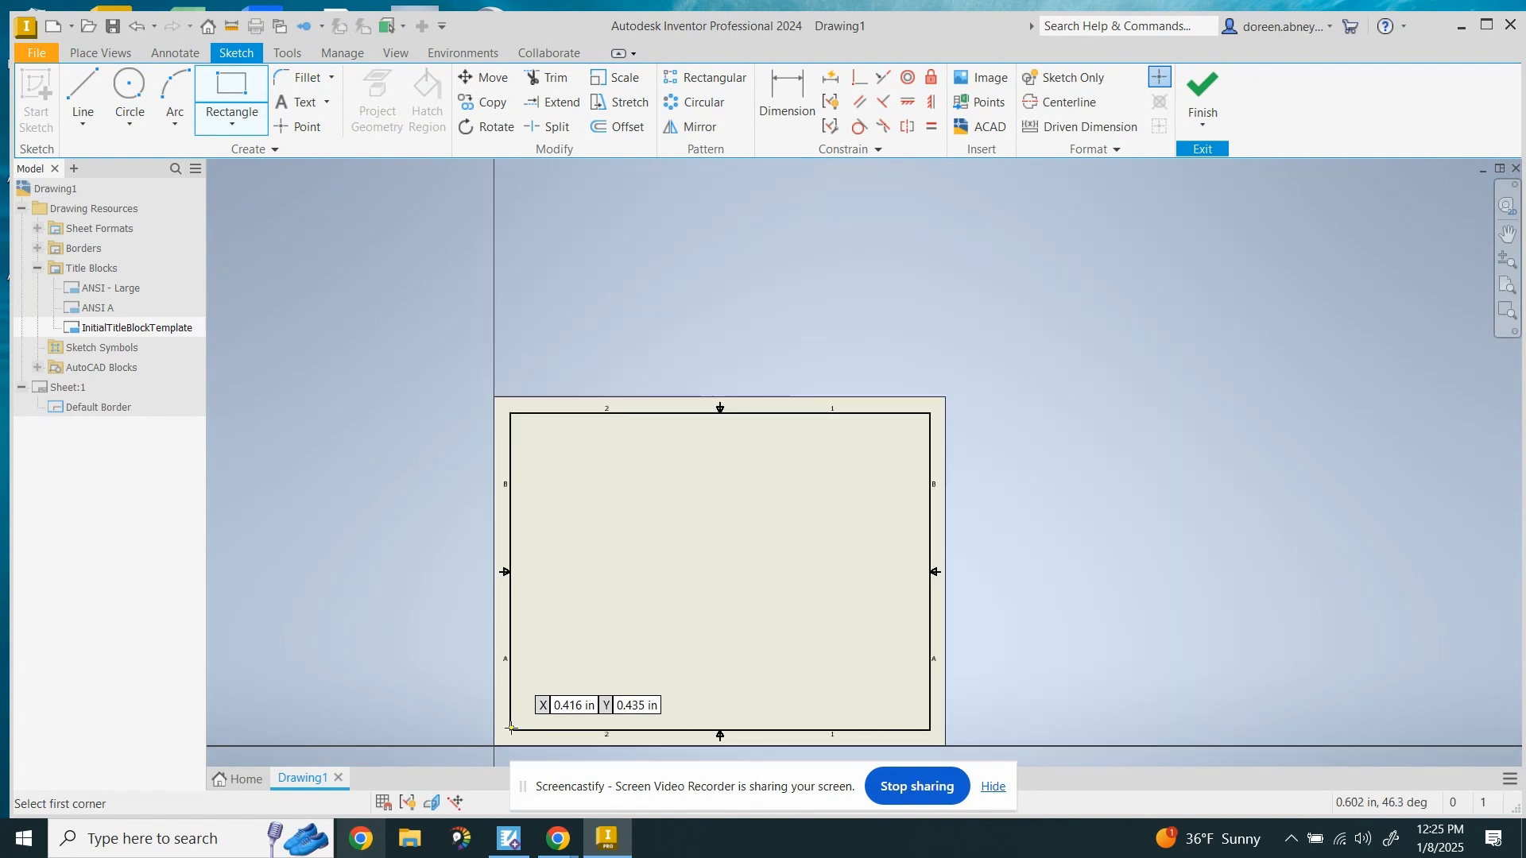
pyautogui.scroll(5, 507, 732)
pyautogui.scroll(5, 592, 586)
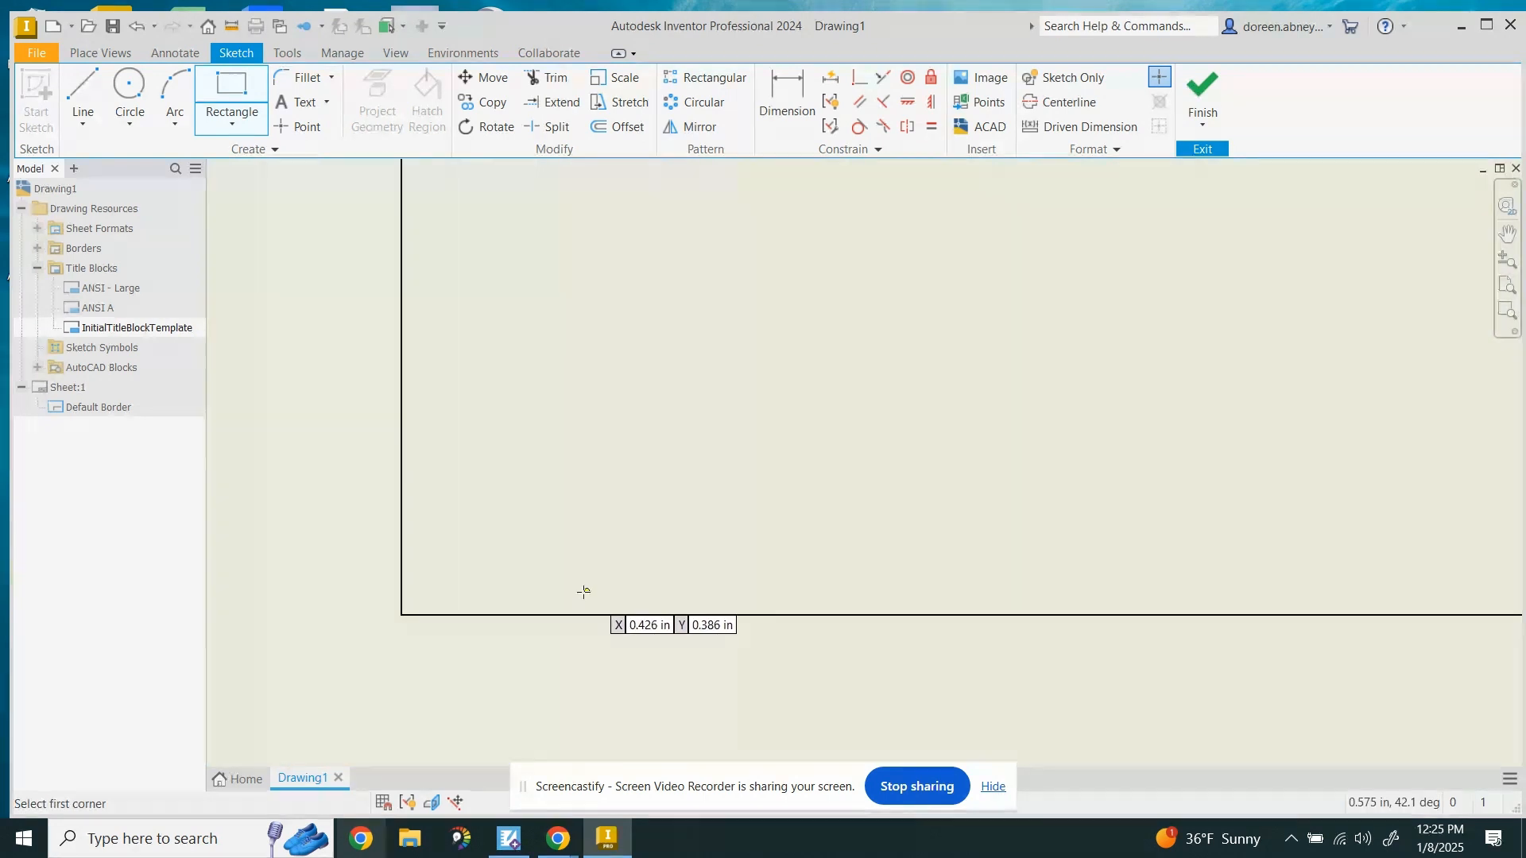
pyautogui.click(402, 616)
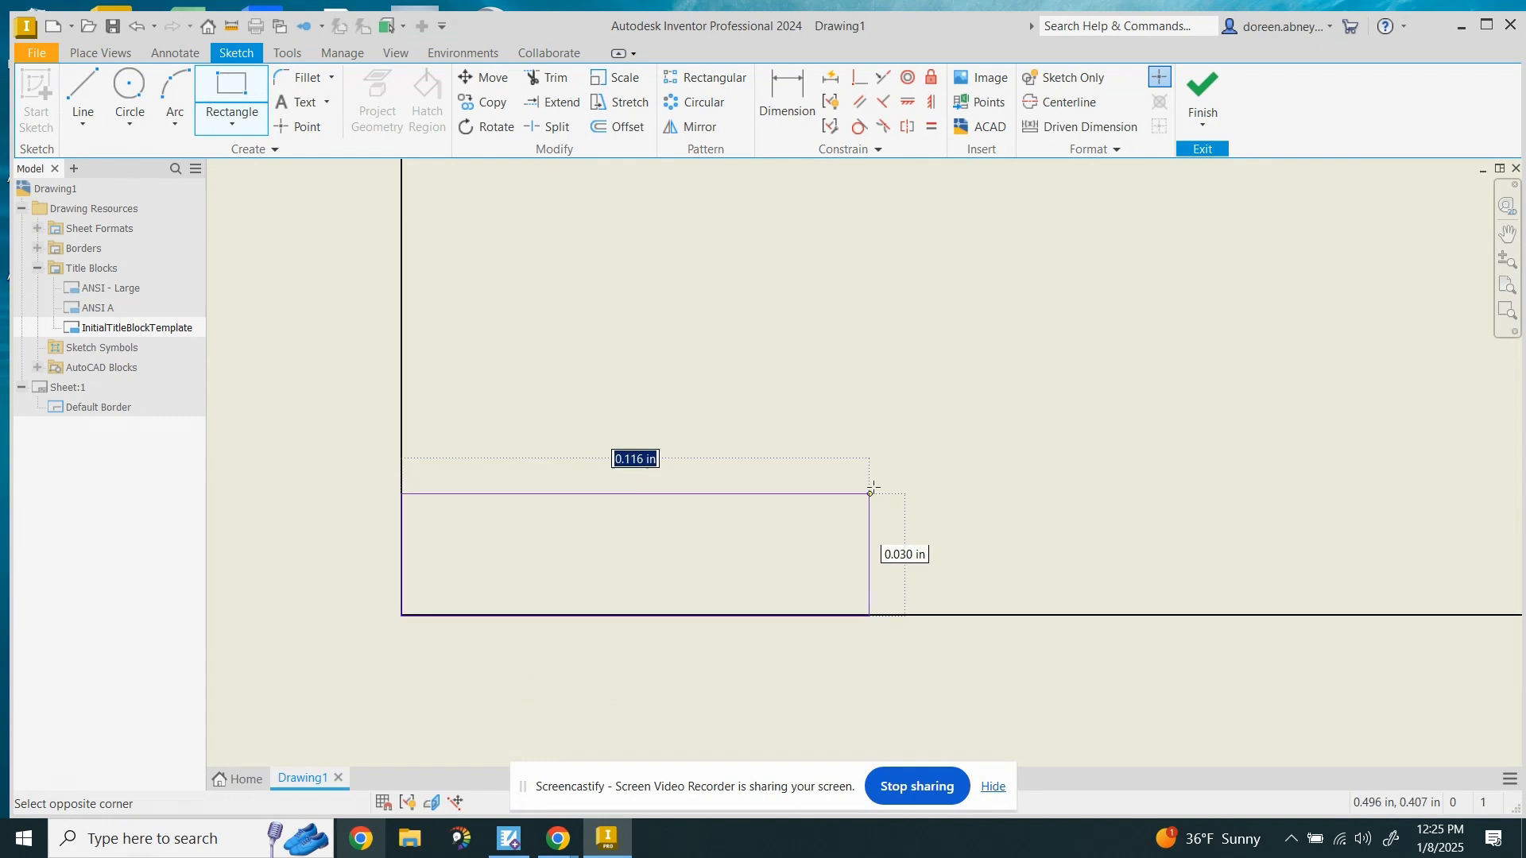
pyautogui.write('10.25')
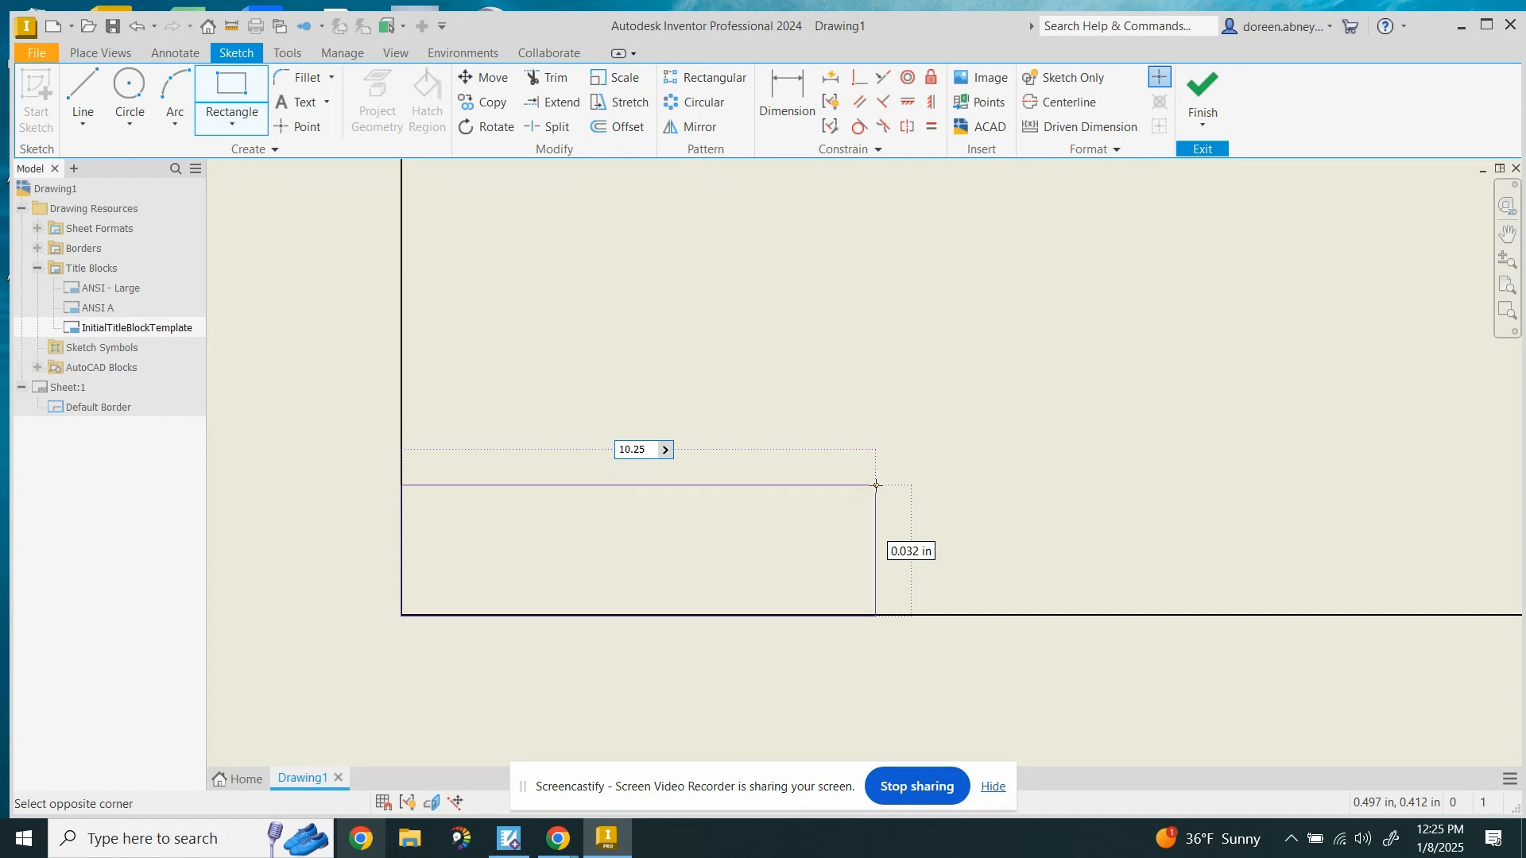
pyautogui.press('Tab')
pyautogui.write('1')
pyautogui.press('Return')
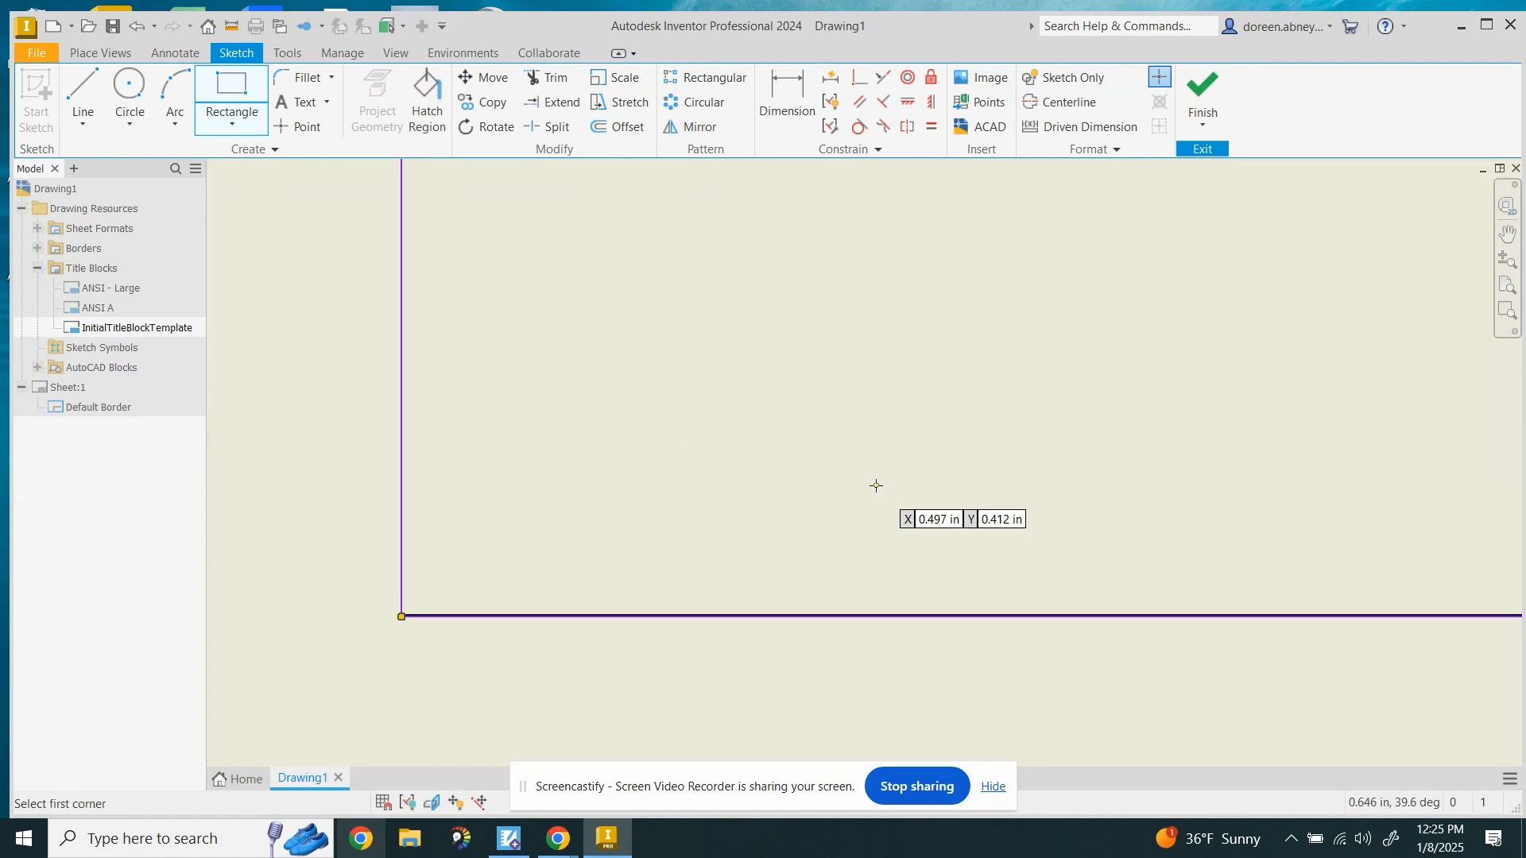
# Divide the rectangle with three vertical lines from its top edge to its bottom edge and dimension the first three columns to 2.560 in each
pyautogui.scroll(-5, 1303, 294)
pyautogui.moveTo(1236, 337); pyautogui.dragTo(412, 726, button='middle')
pyautogui.scroll(-5, 779, 576)
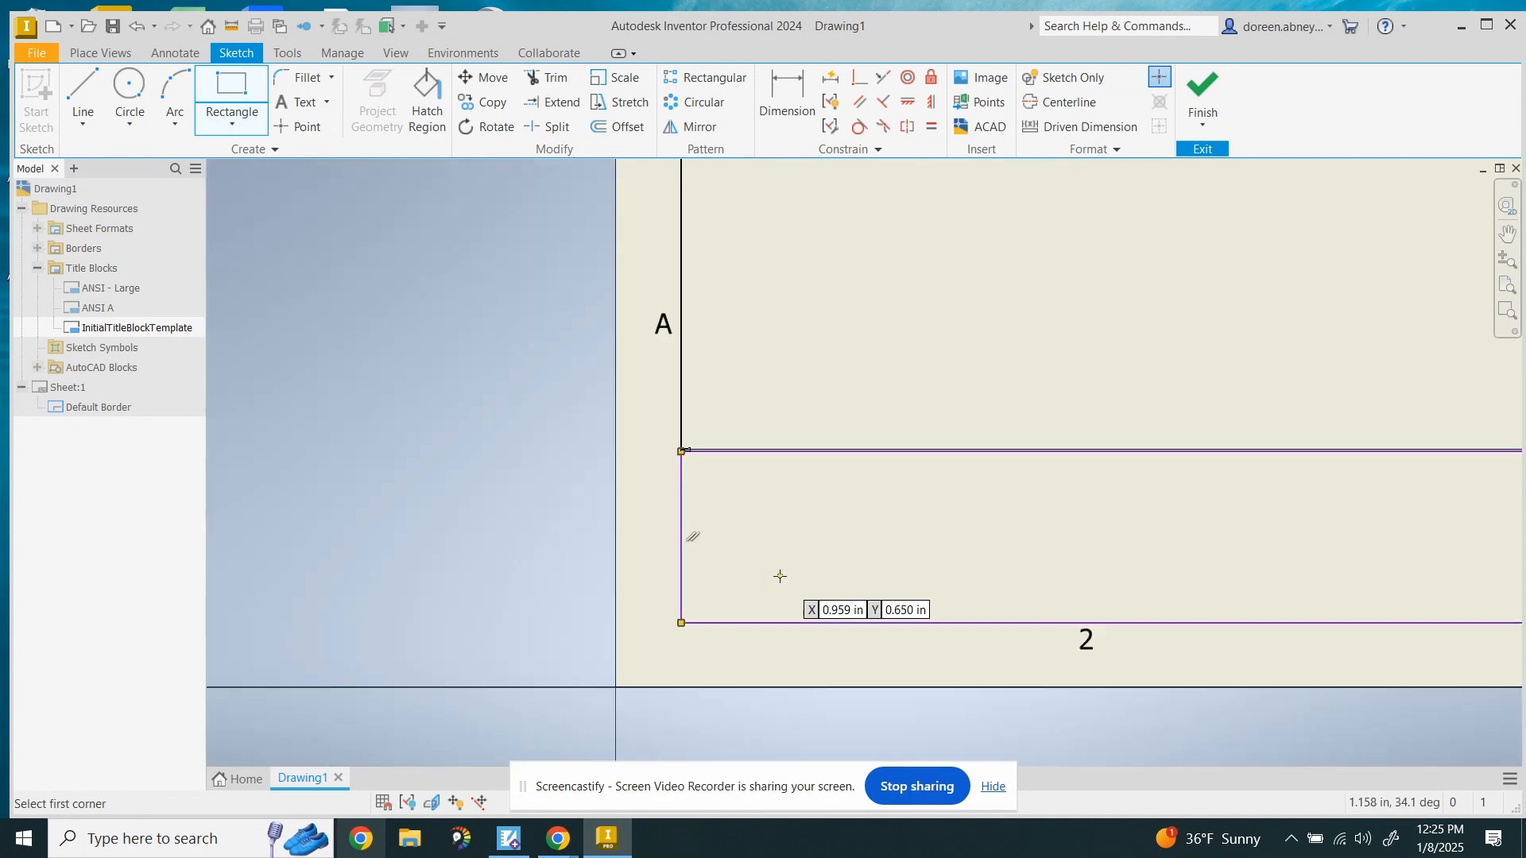
pyautogui.moveTo(1045, 484); pyautogui.dragTo(340, 405, button='middle')
pyautogui.moveTo(484, 348); pyautogui.dragTo(618, 403, button='middle')
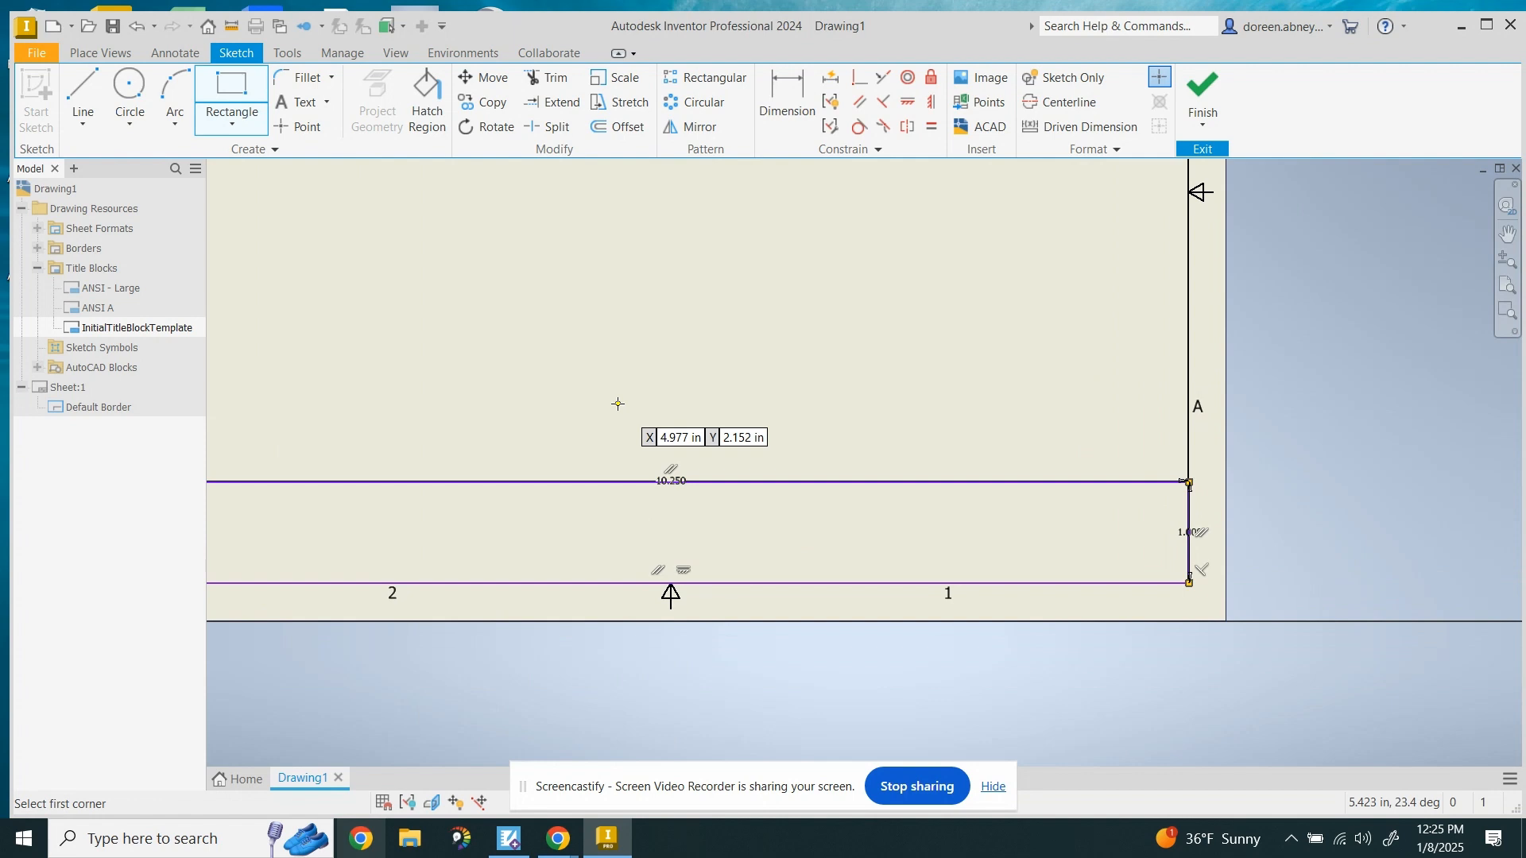
pyautogui.moveTo(618, 403); pyautogui.dragTo(818, 270, button='middle')
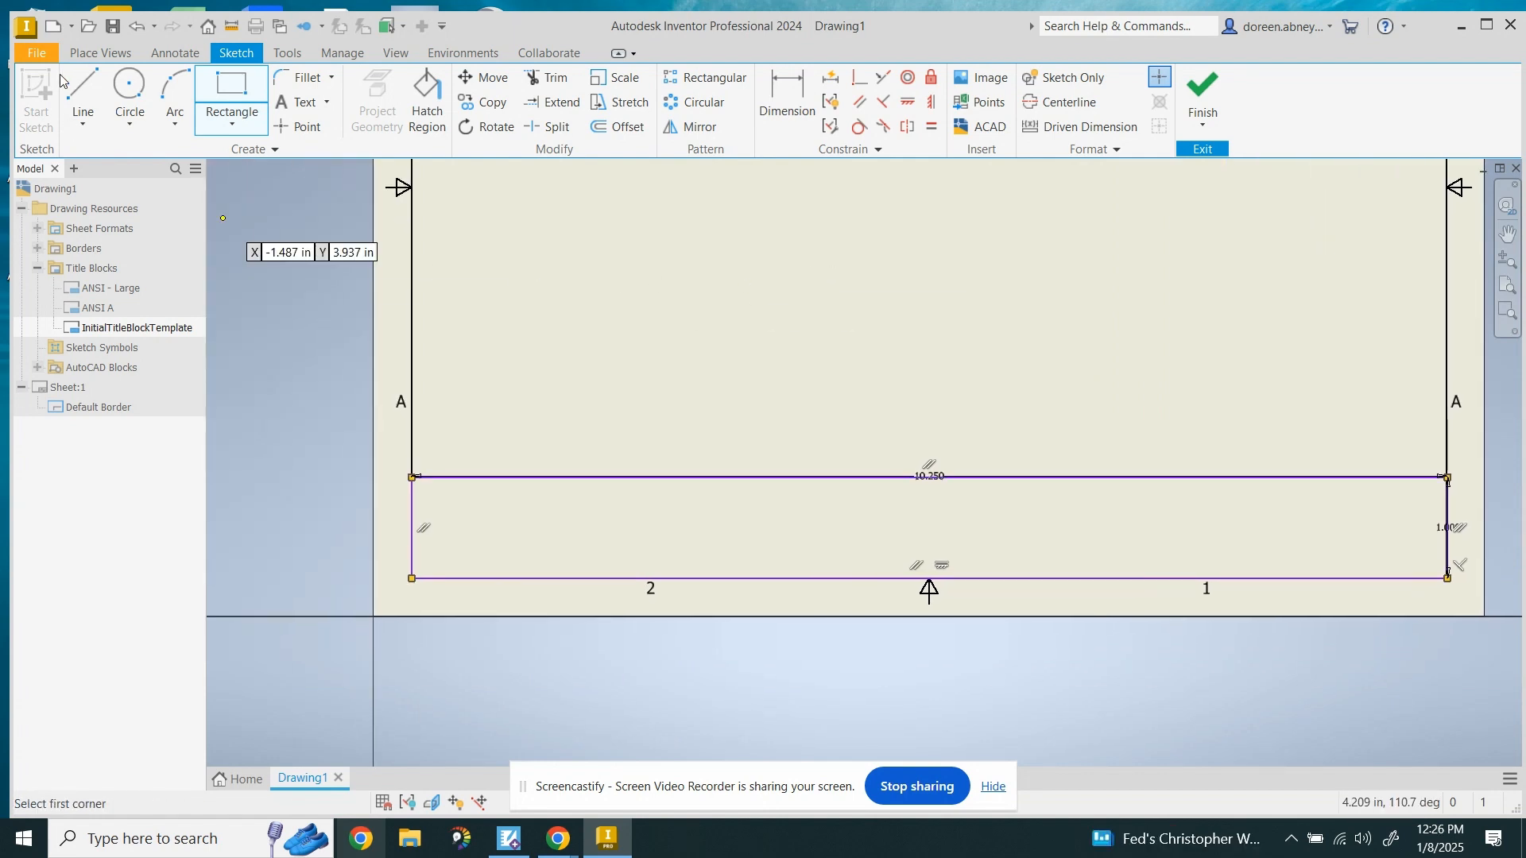
pyautogui.click(83, 95)
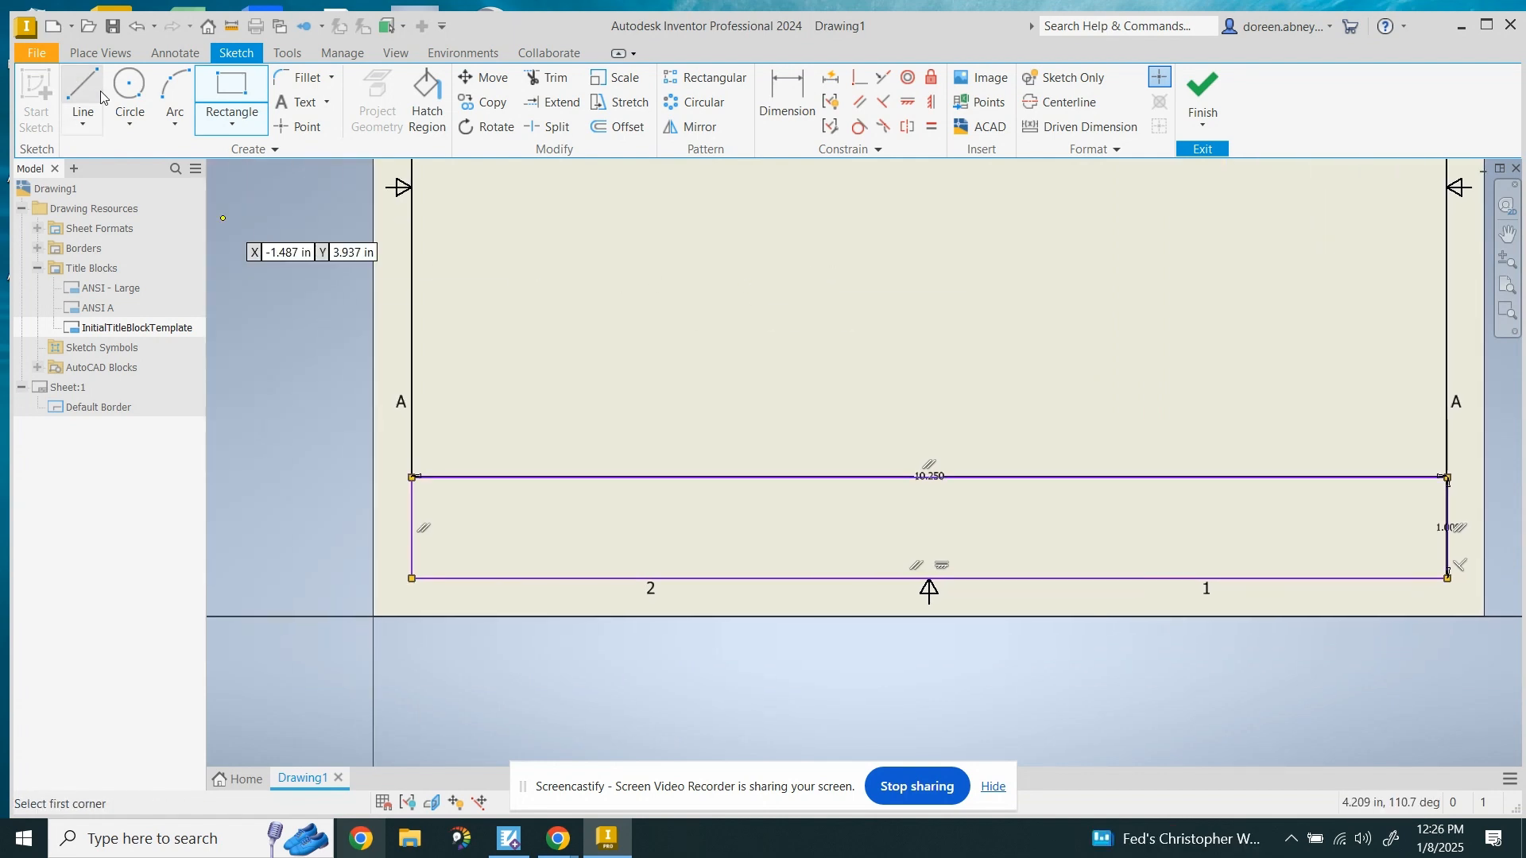
pyautogui.click(608, 478)
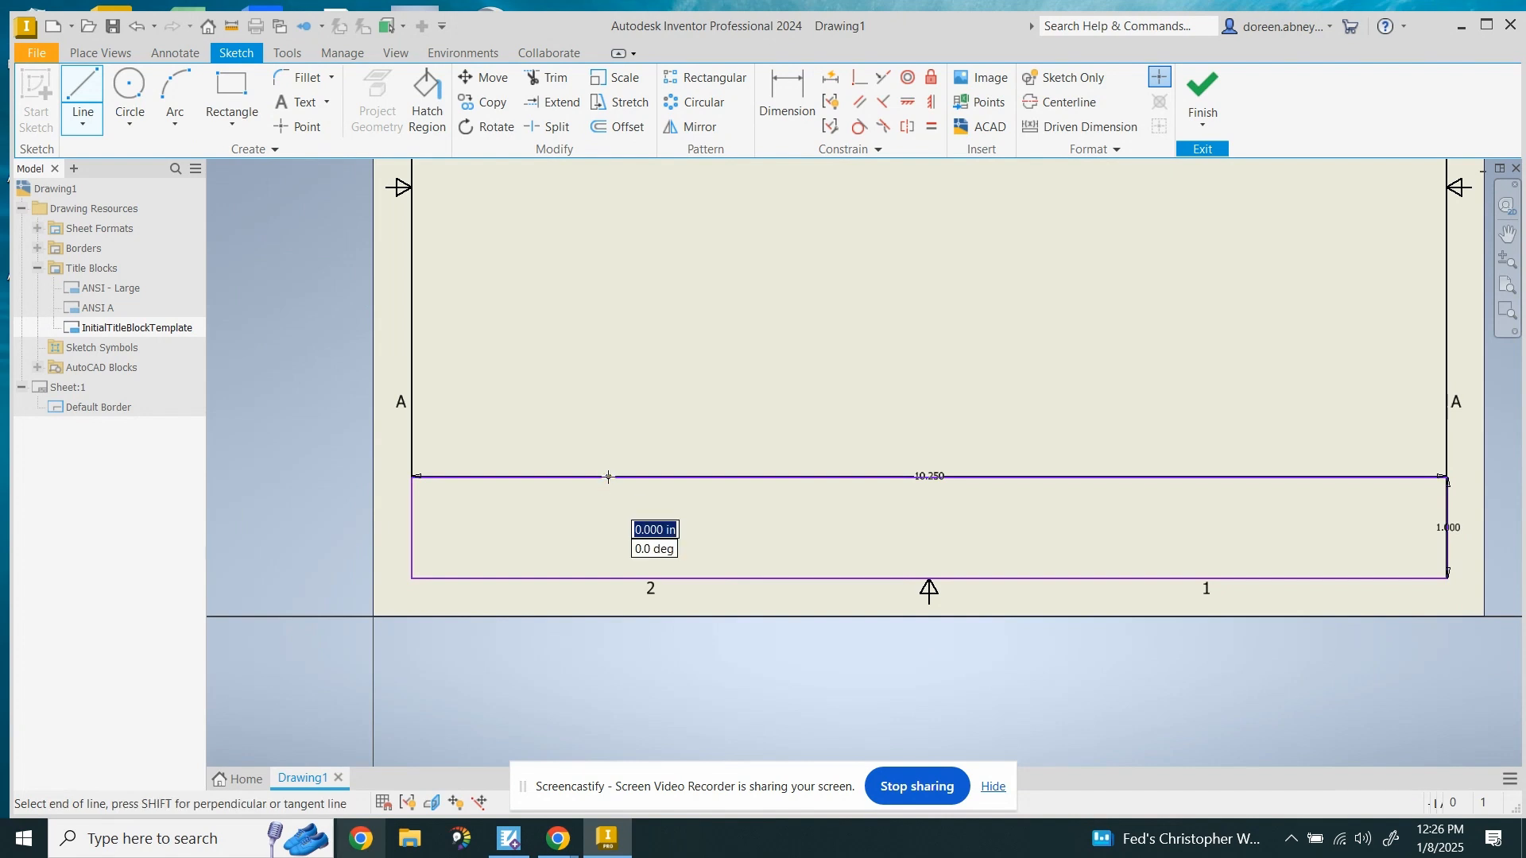
pyautogui.click(610, 578)
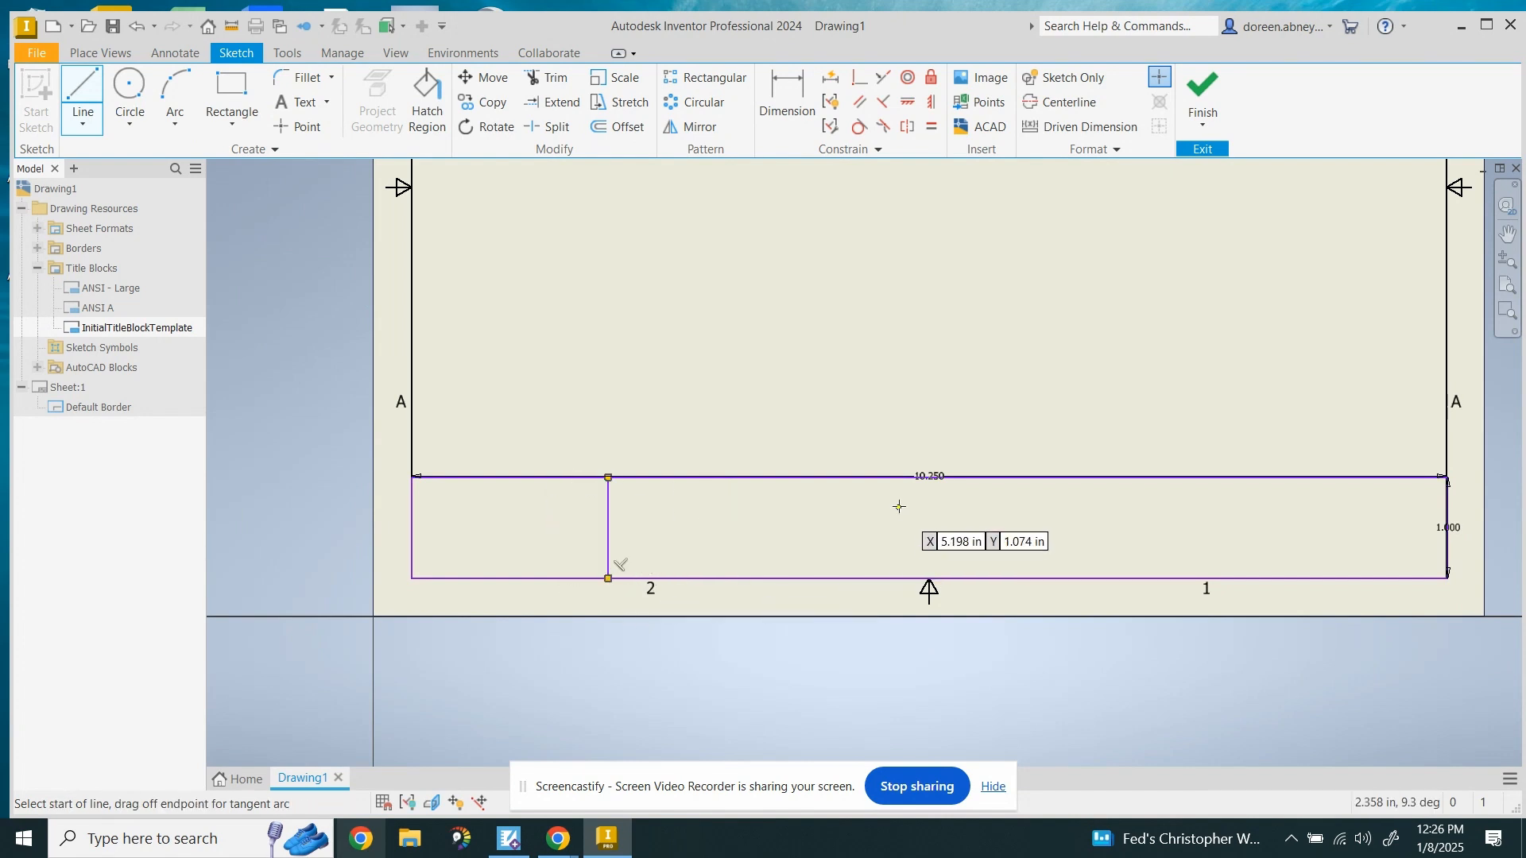
pyautogui.click(836, 477)
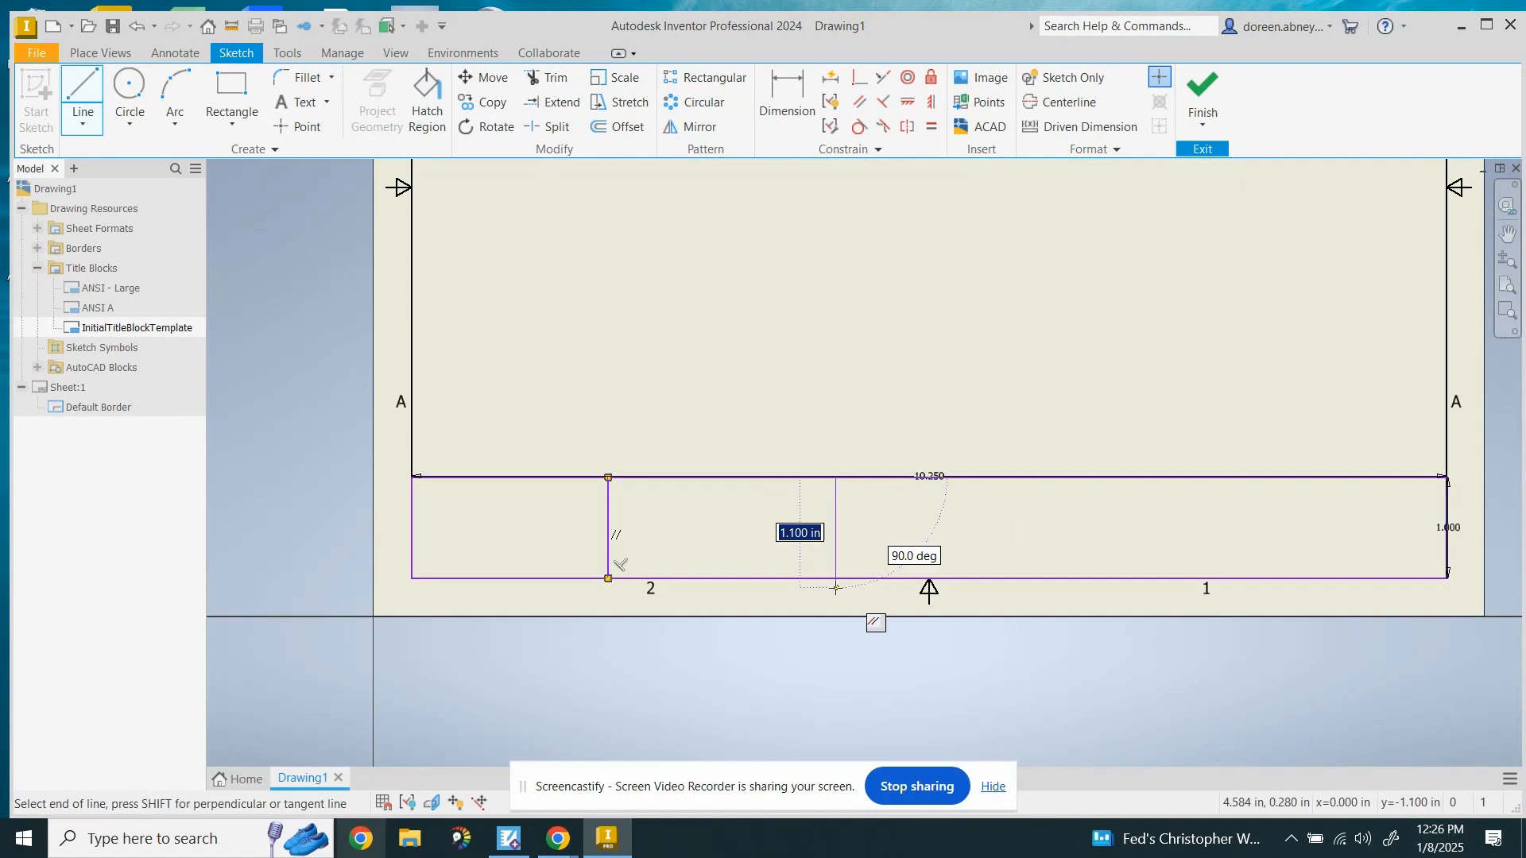
pyautogui.click(836, 578)
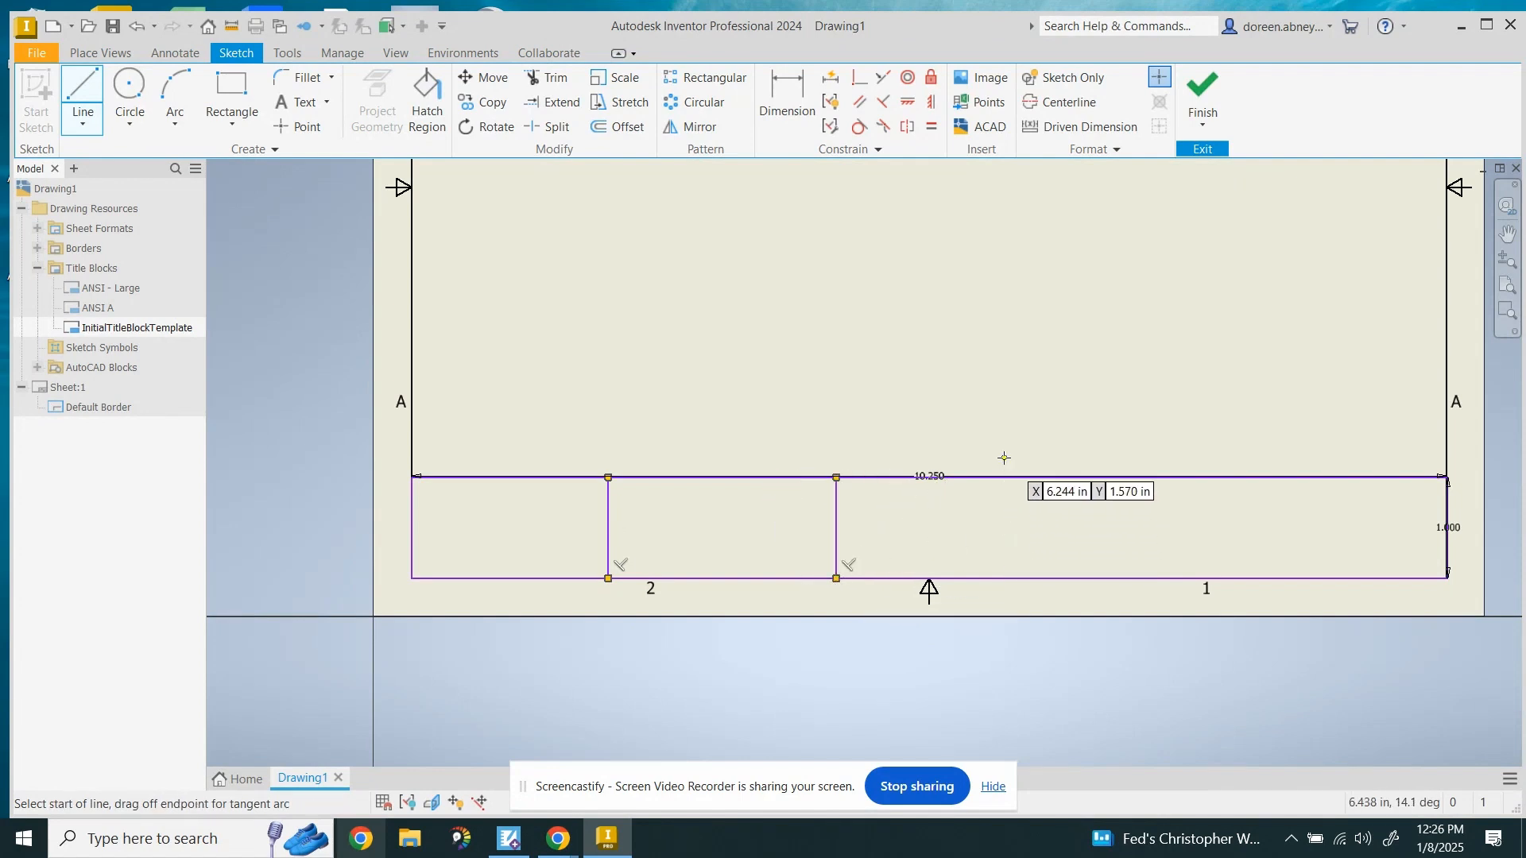
pyautogui.click(1084, 478)
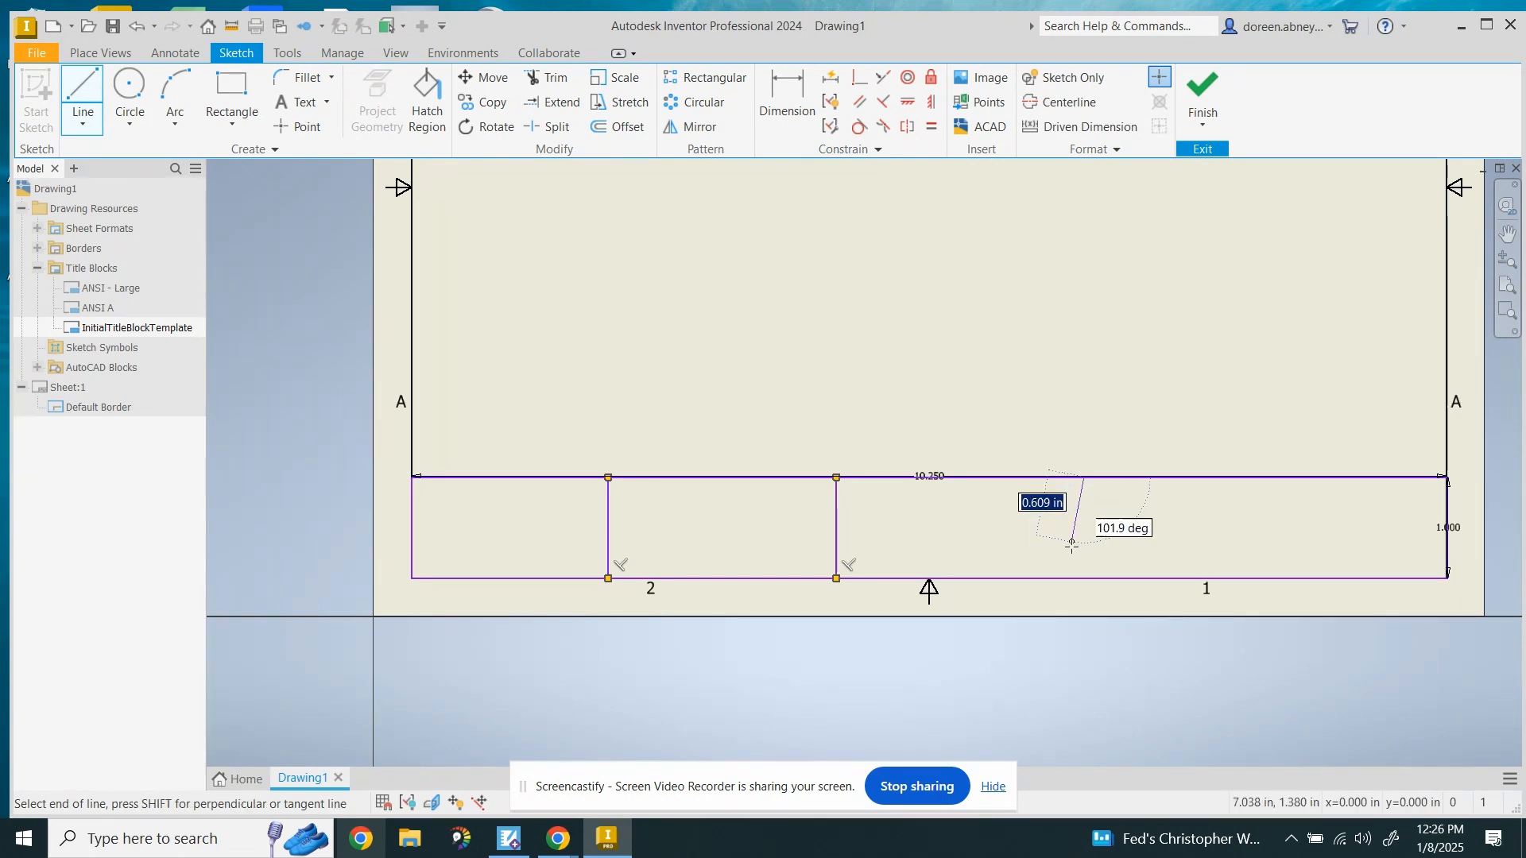
pyautogui.doubleClick(1085, 579)
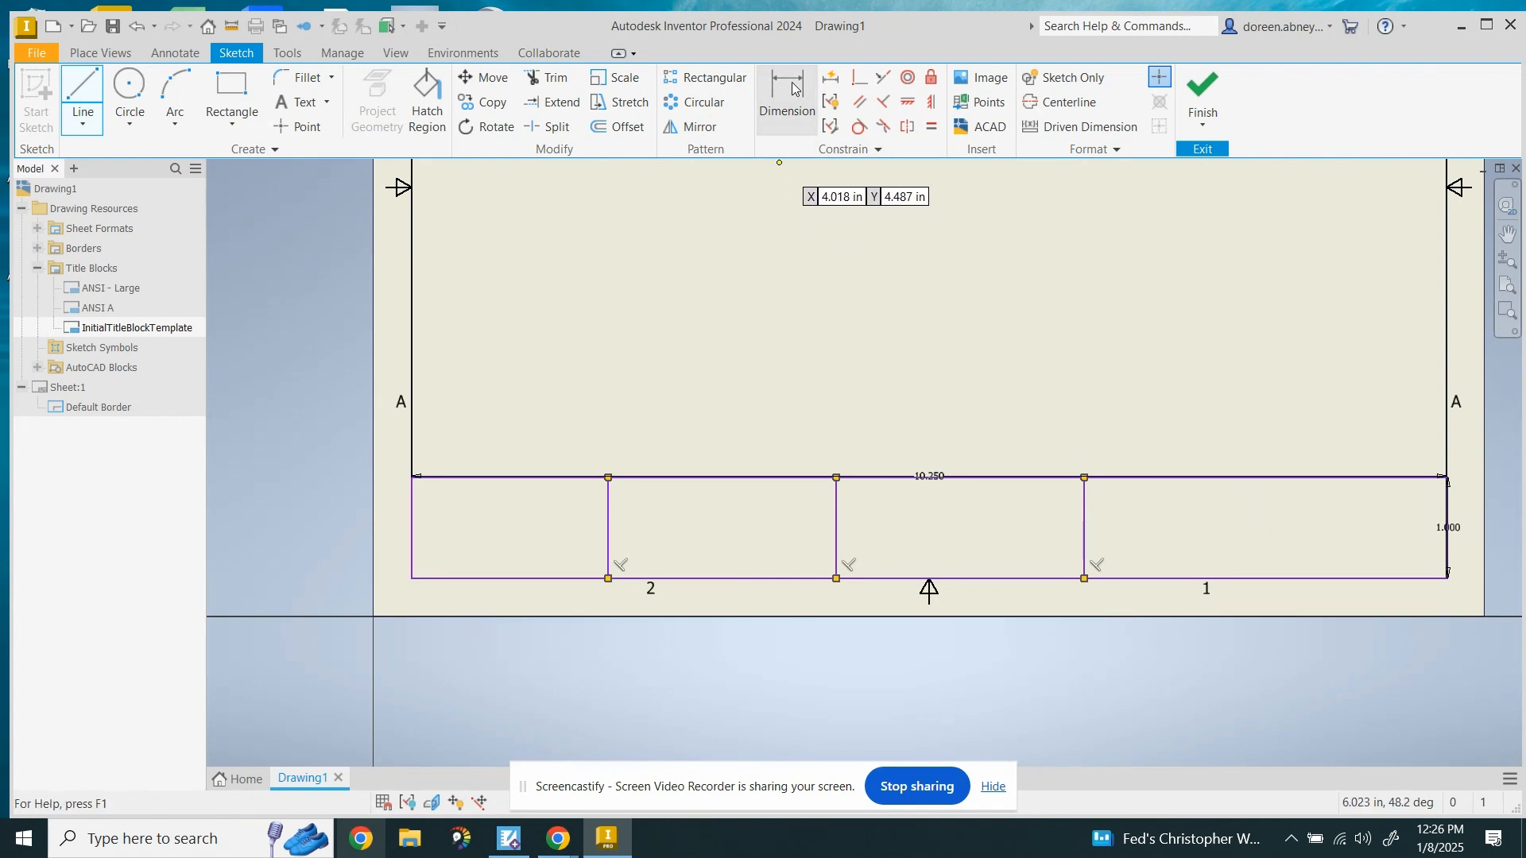
pyautogui.click(787, 99)
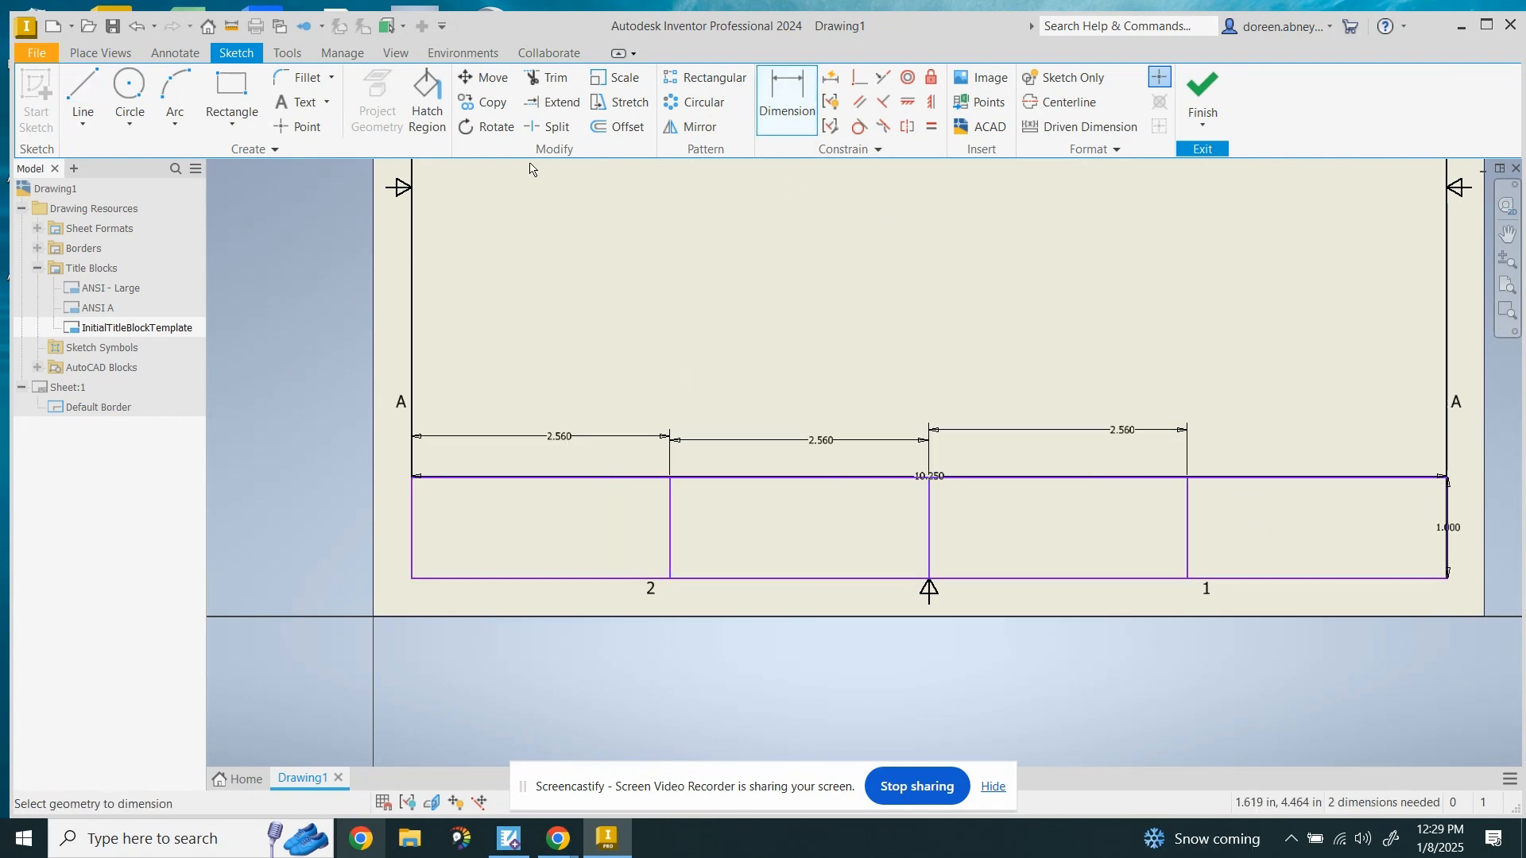
# Draw a horizontal line from the midpoint of the rectangle's left edge to the midpoint of the third vertical divider
pyautogui.click(82, 96)
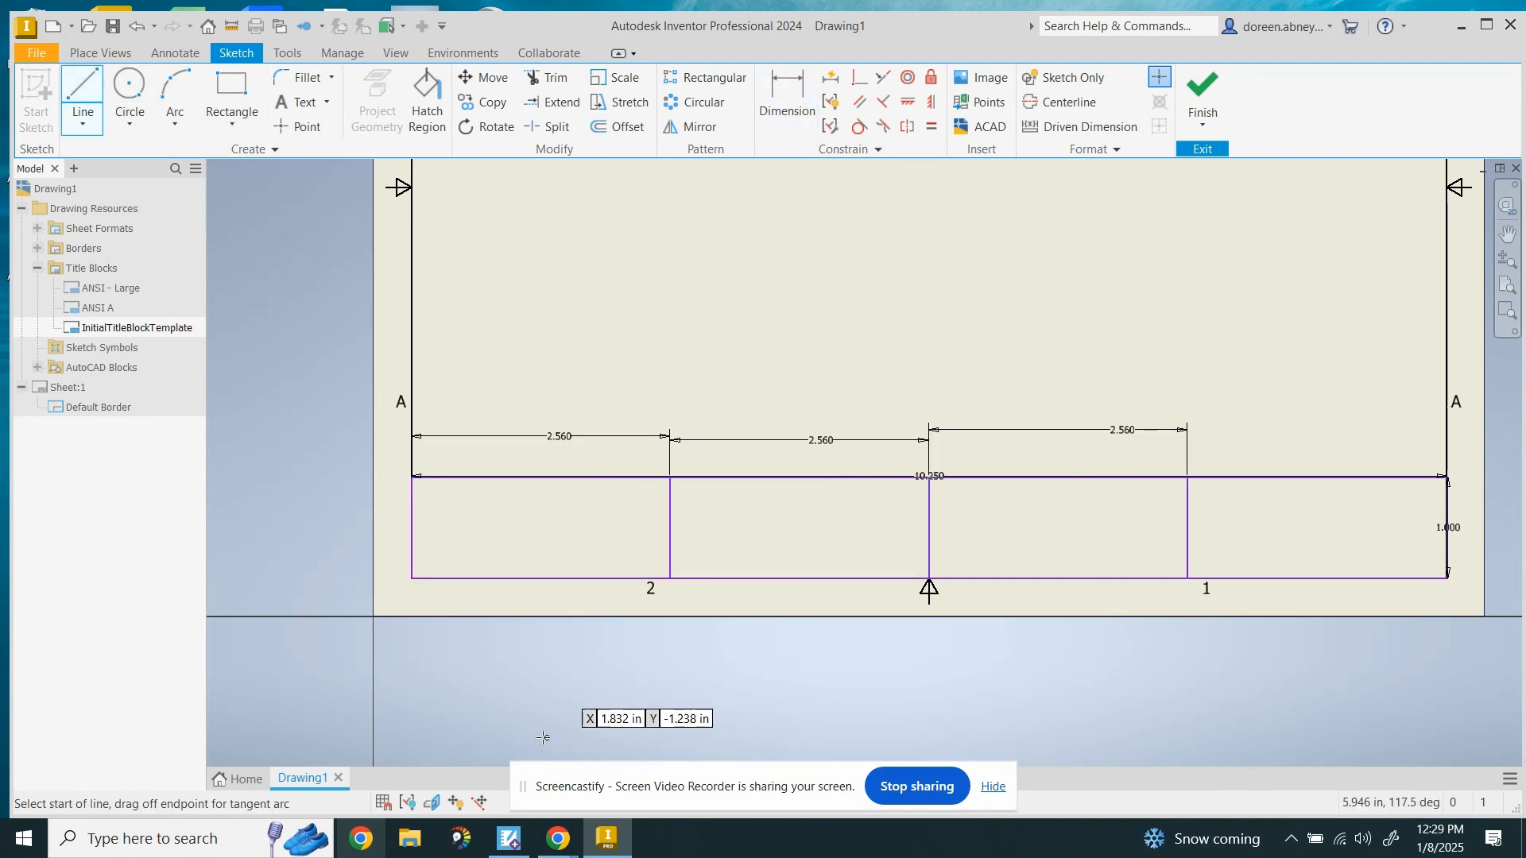
pyautogui.click(412, 526)
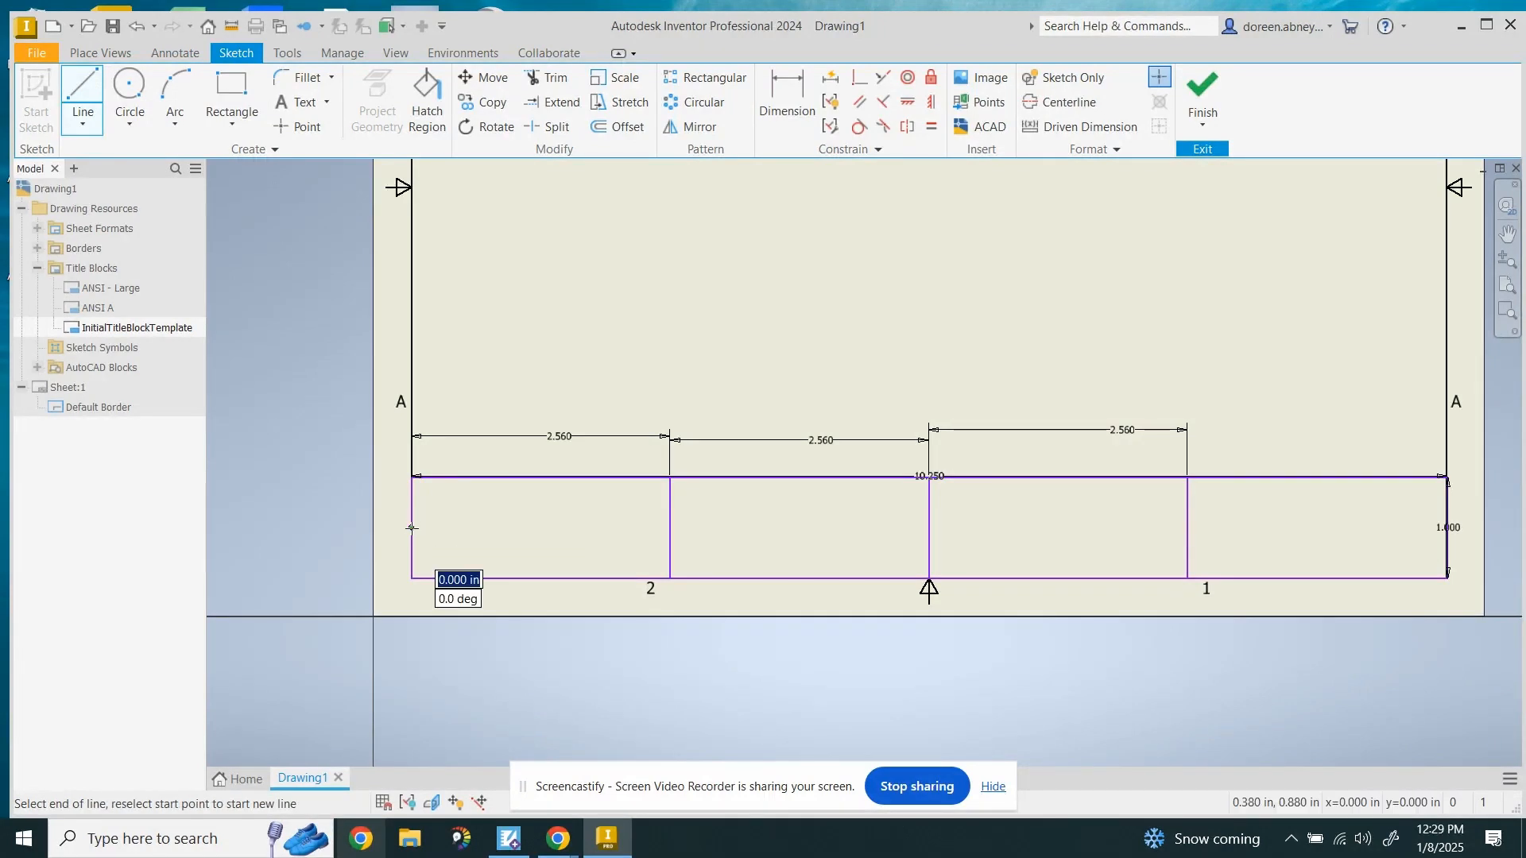
pyautogui.doubleClick(1187, 527)
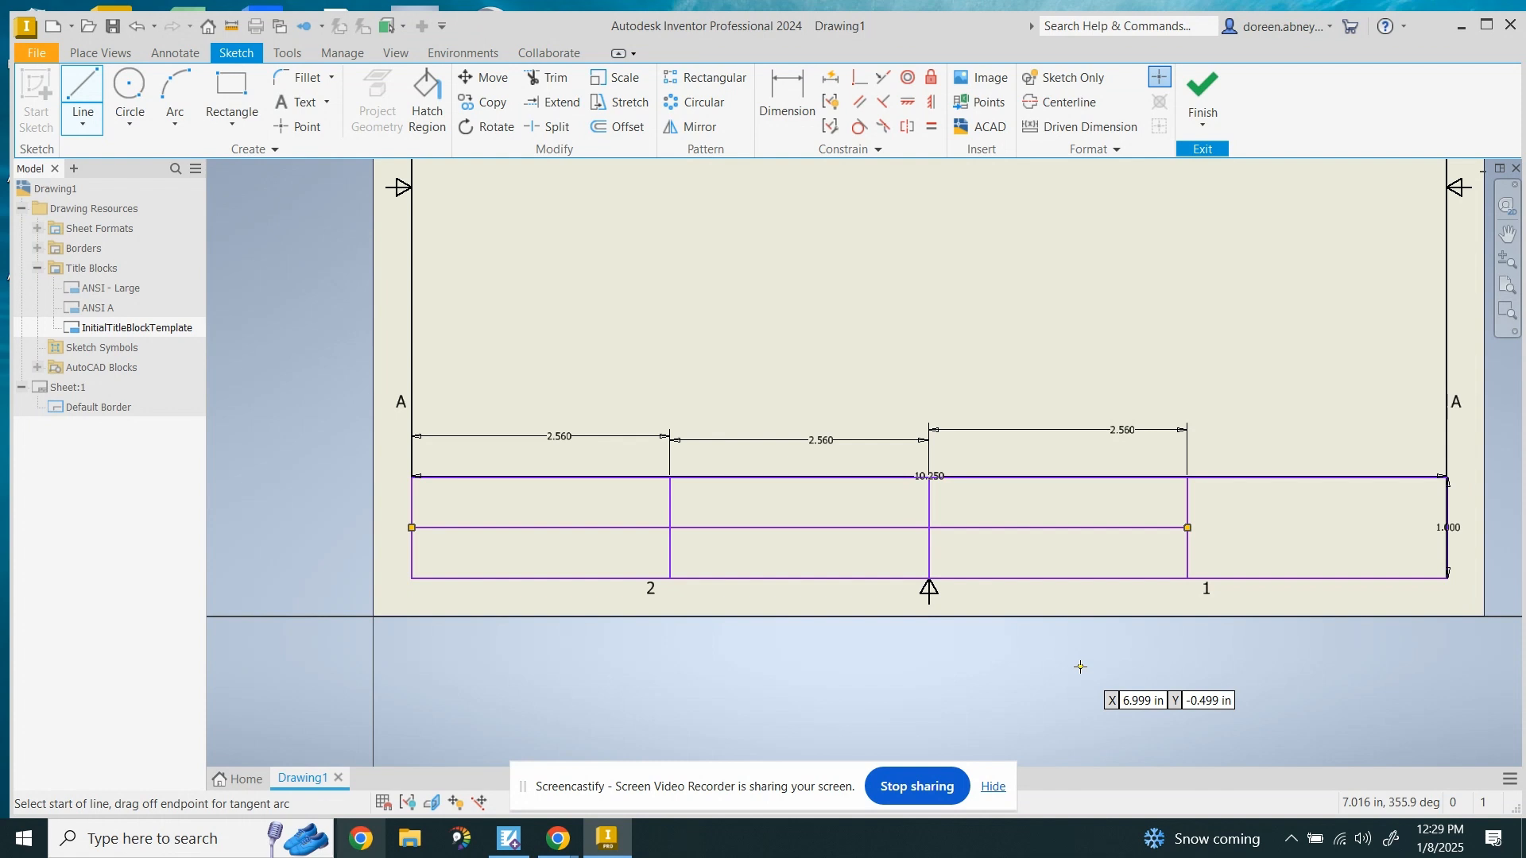
# Place a text box across the upper cell of the title block's first column and enter "Project Name"
pyautogui.click(291, 103)
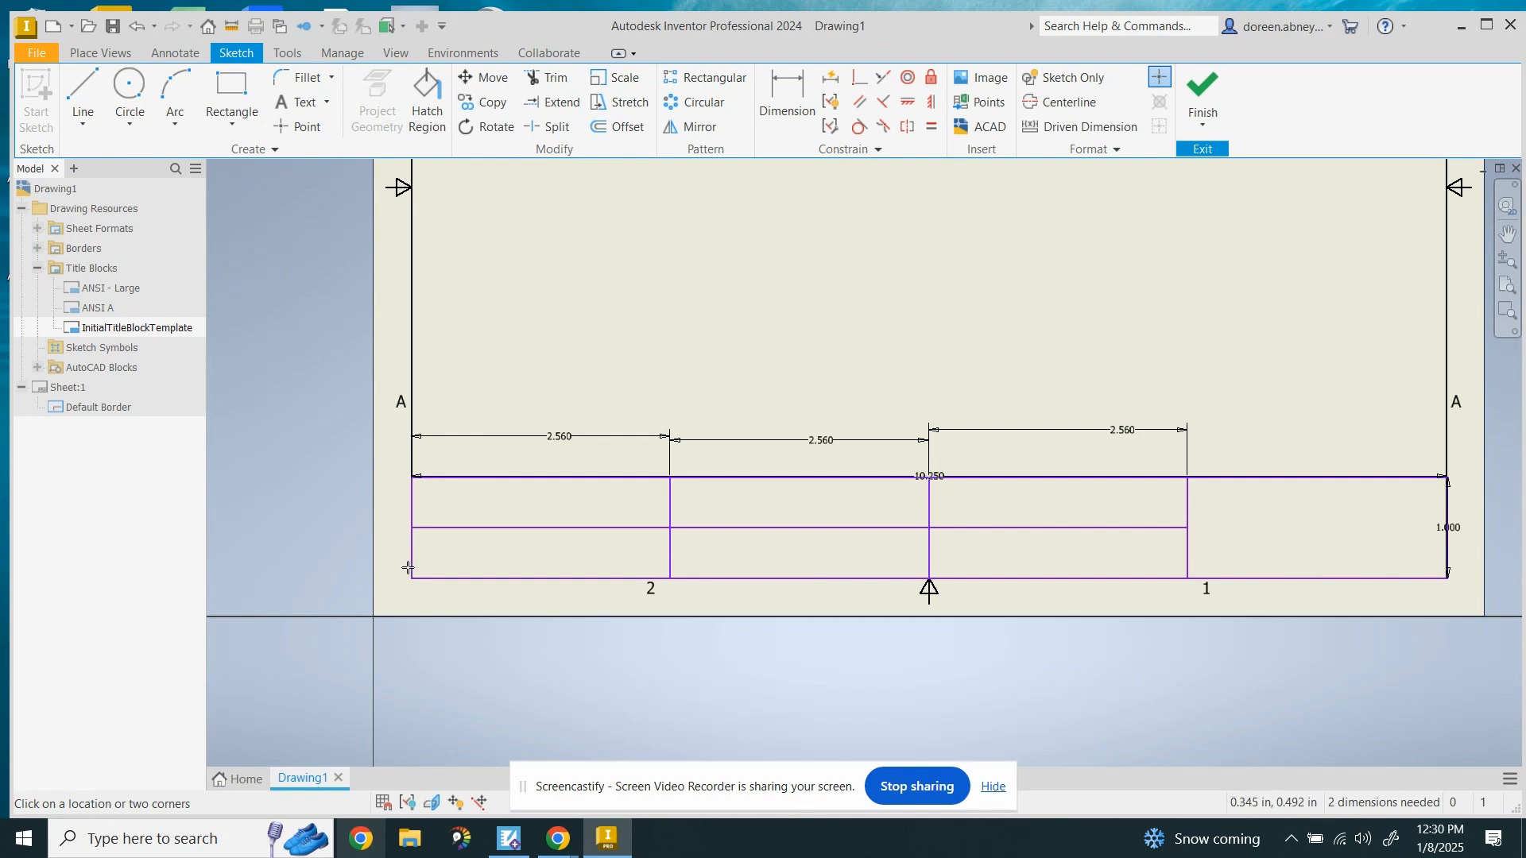
pyautogui.scroll(2, 407, 569)
pyautogui.scroll(-6, 408, 568)
pyautogui.moveTo(600, 437); pyautogui.dragTo(516, 550, button='middle')
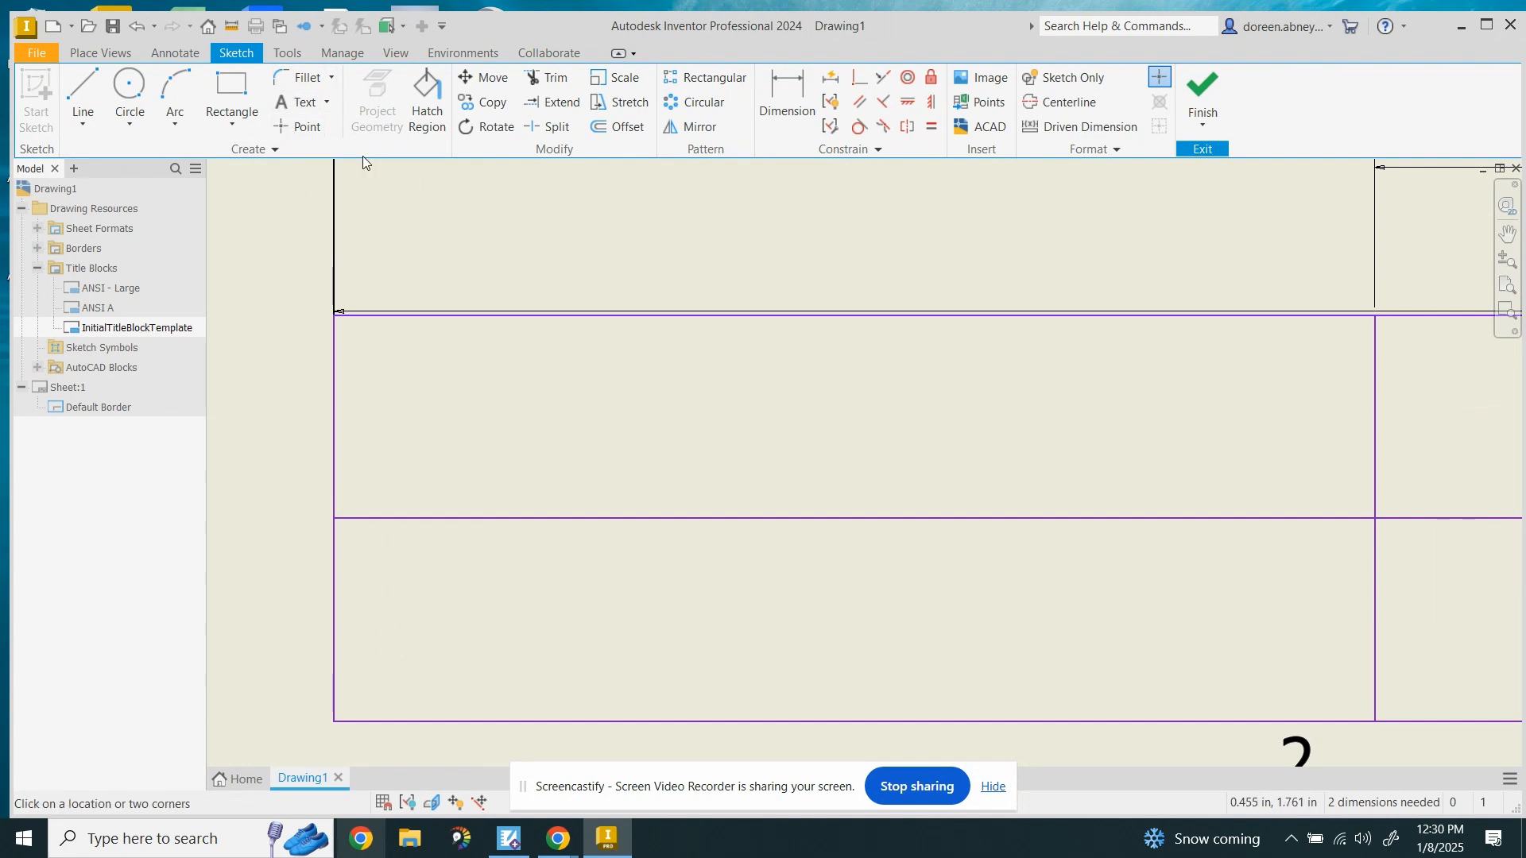
pyautogui.click(356, 329)
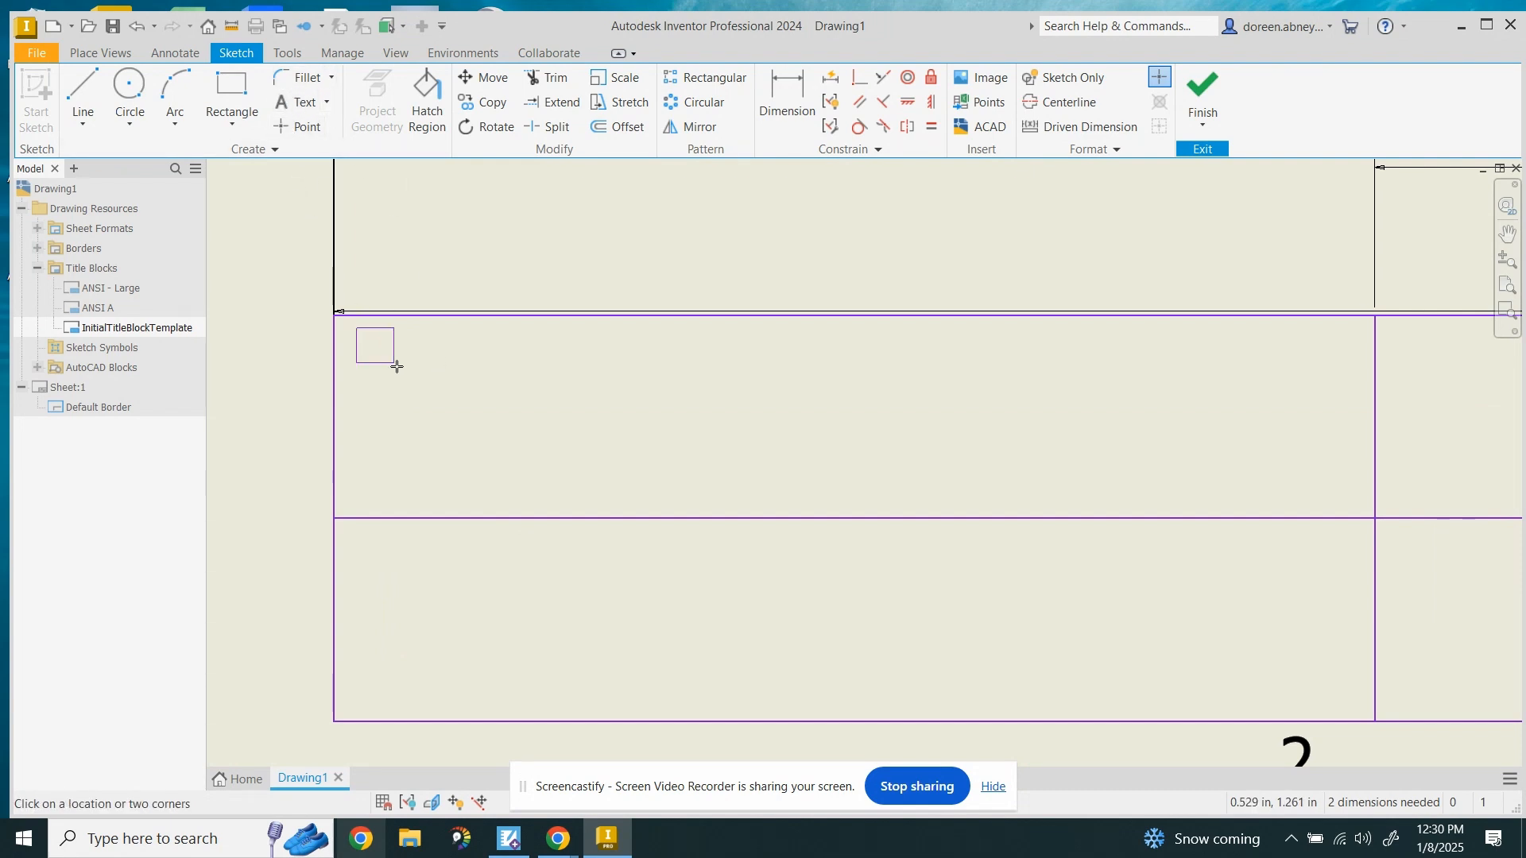
pyautogui.click(1325, 504)
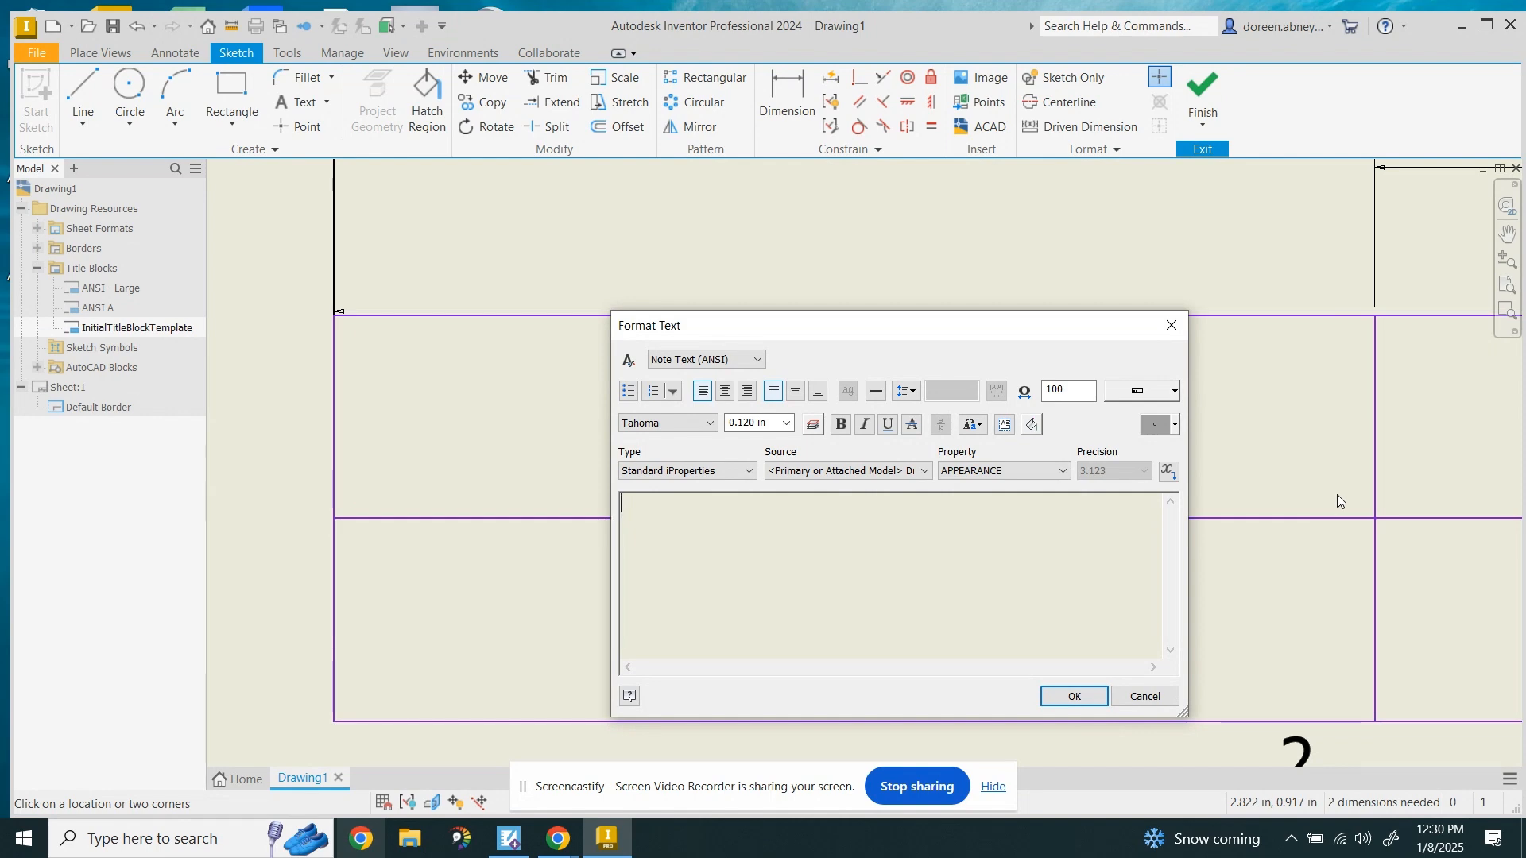
pyautogui.press('super')
pyautogui.press('super')
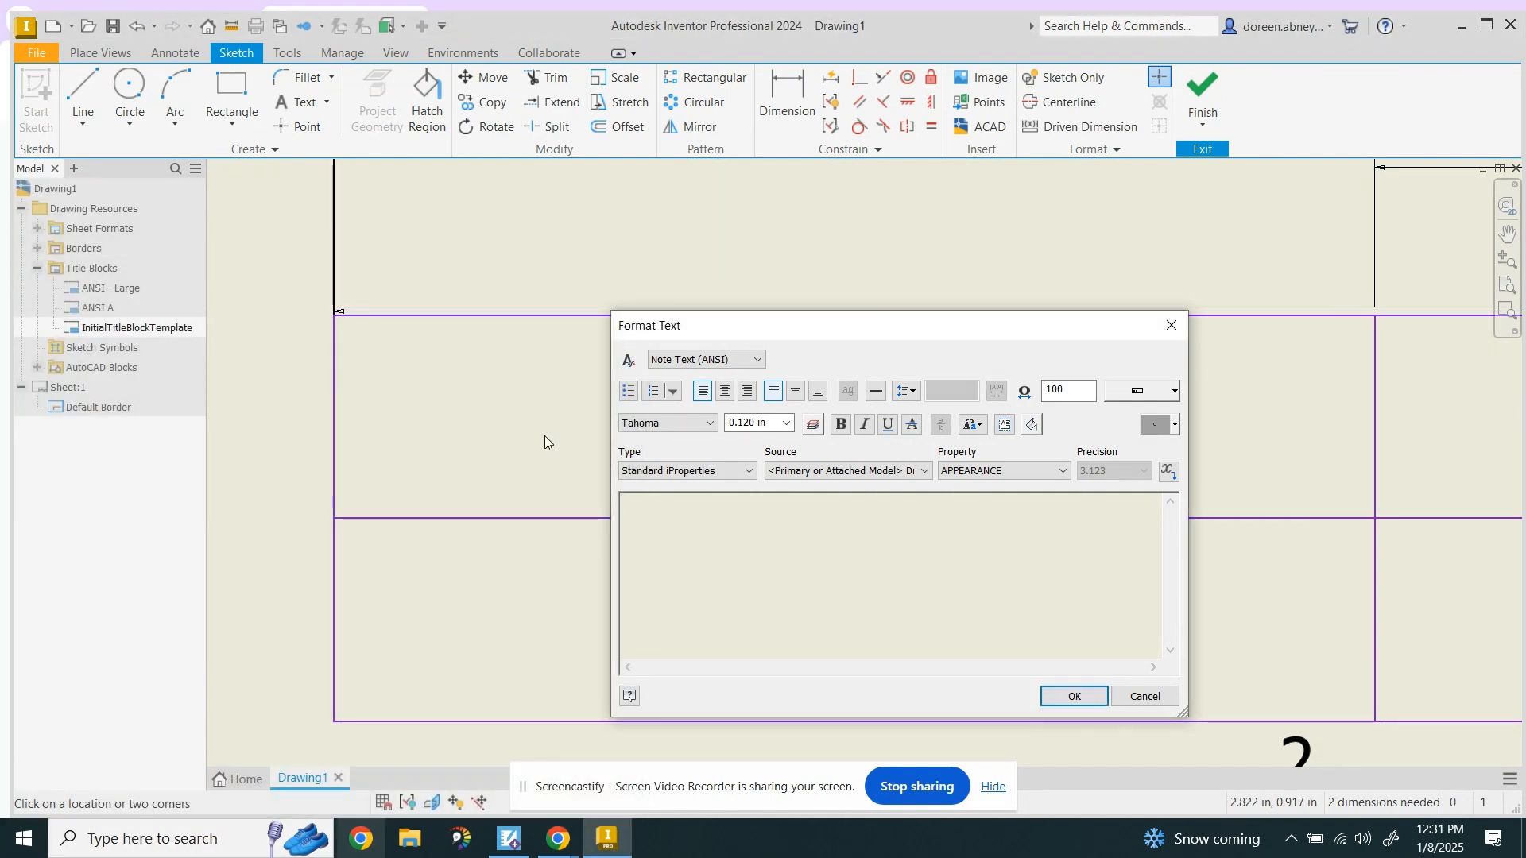
pyautogui.write('Project Nam')
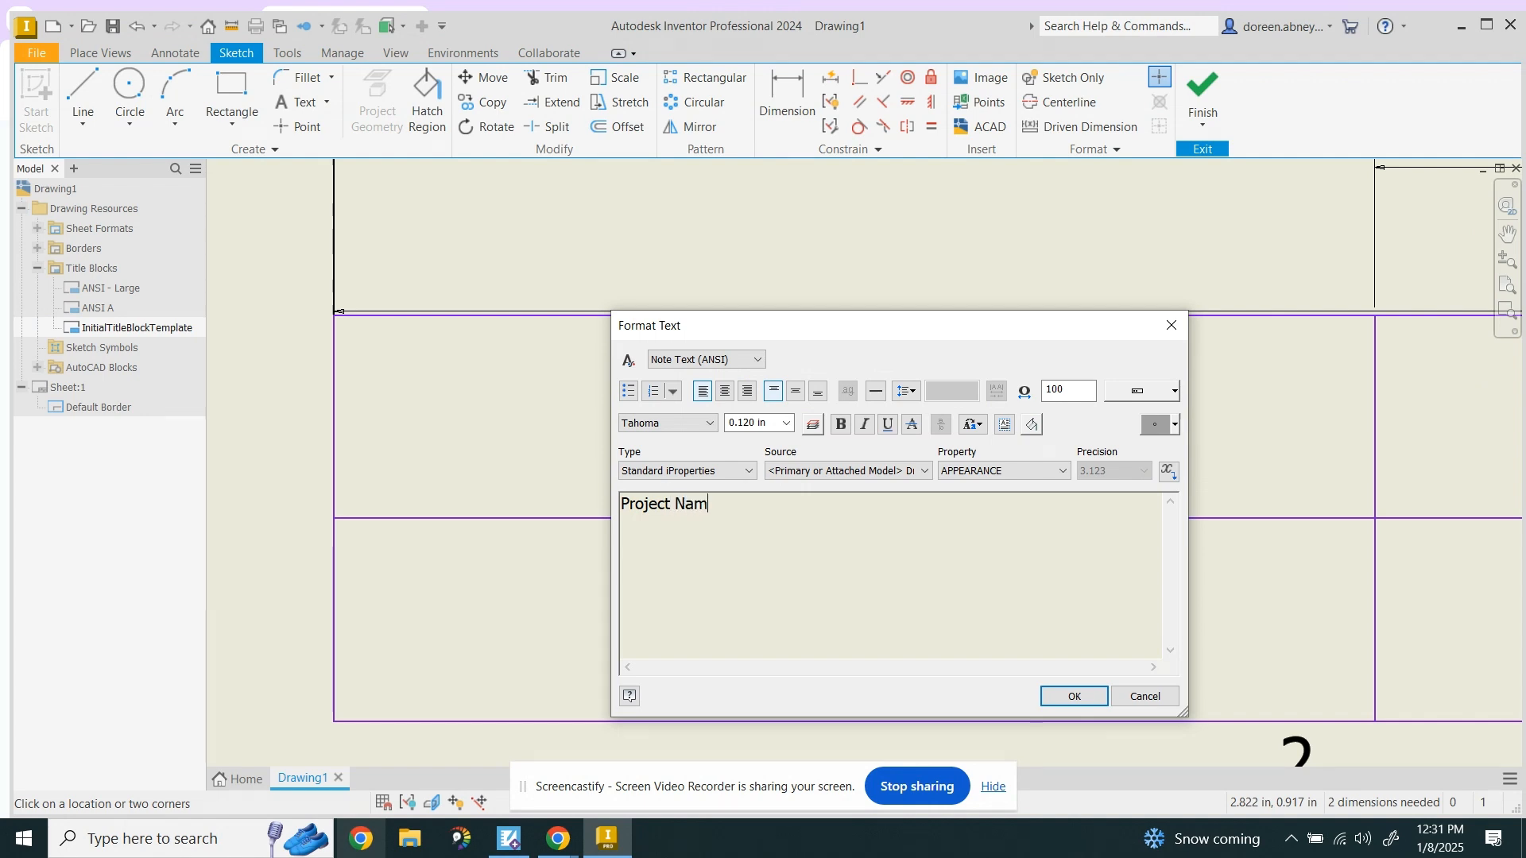
pyautogui.write('e')
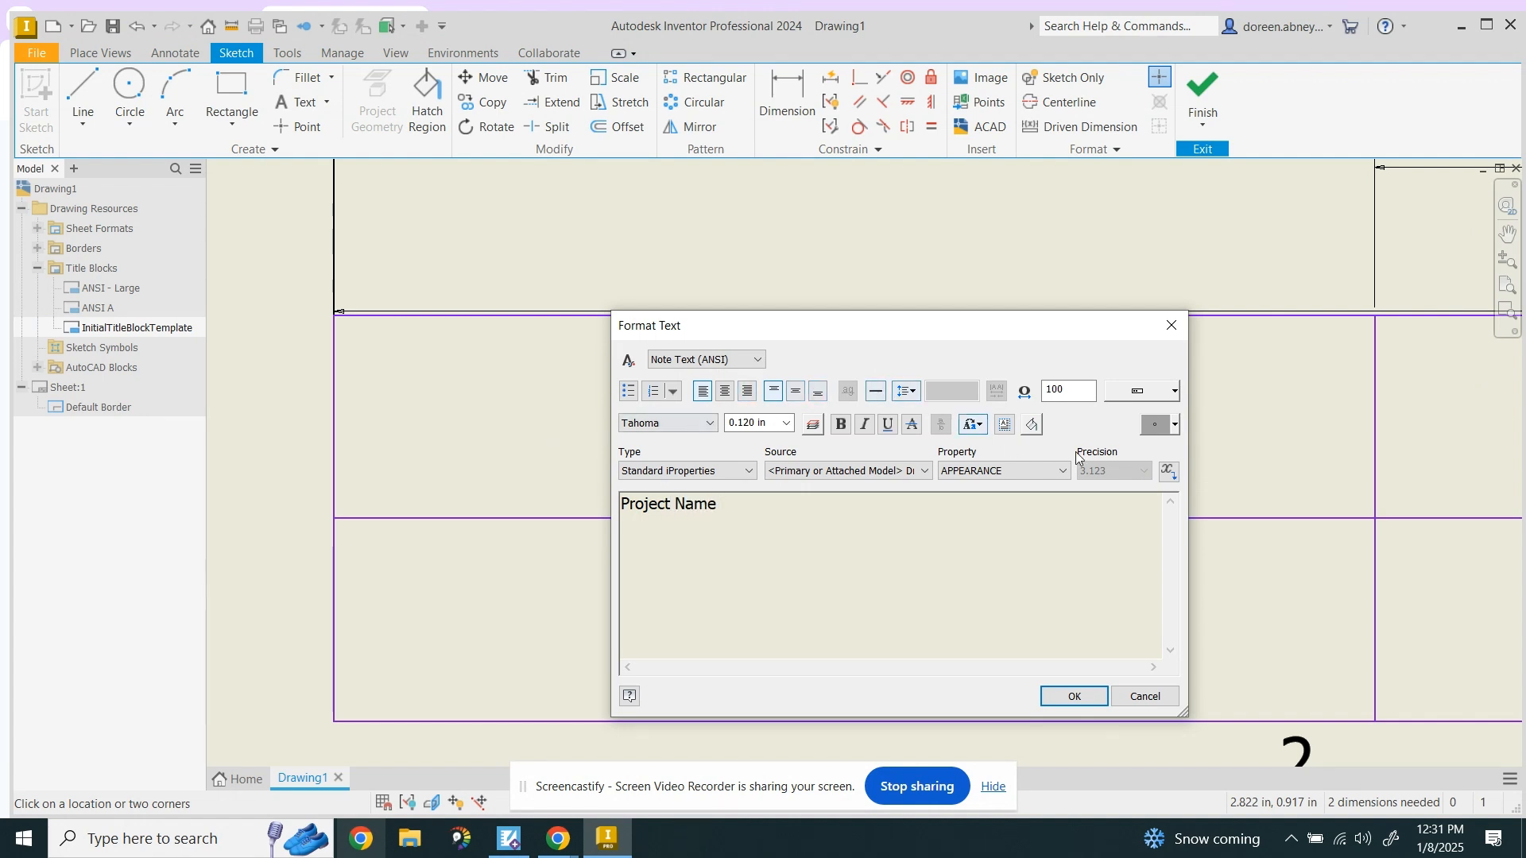
# Add the PROJECT iProperty after the "Project Name" label and accept the text
pyautogui.click(1047, 472)
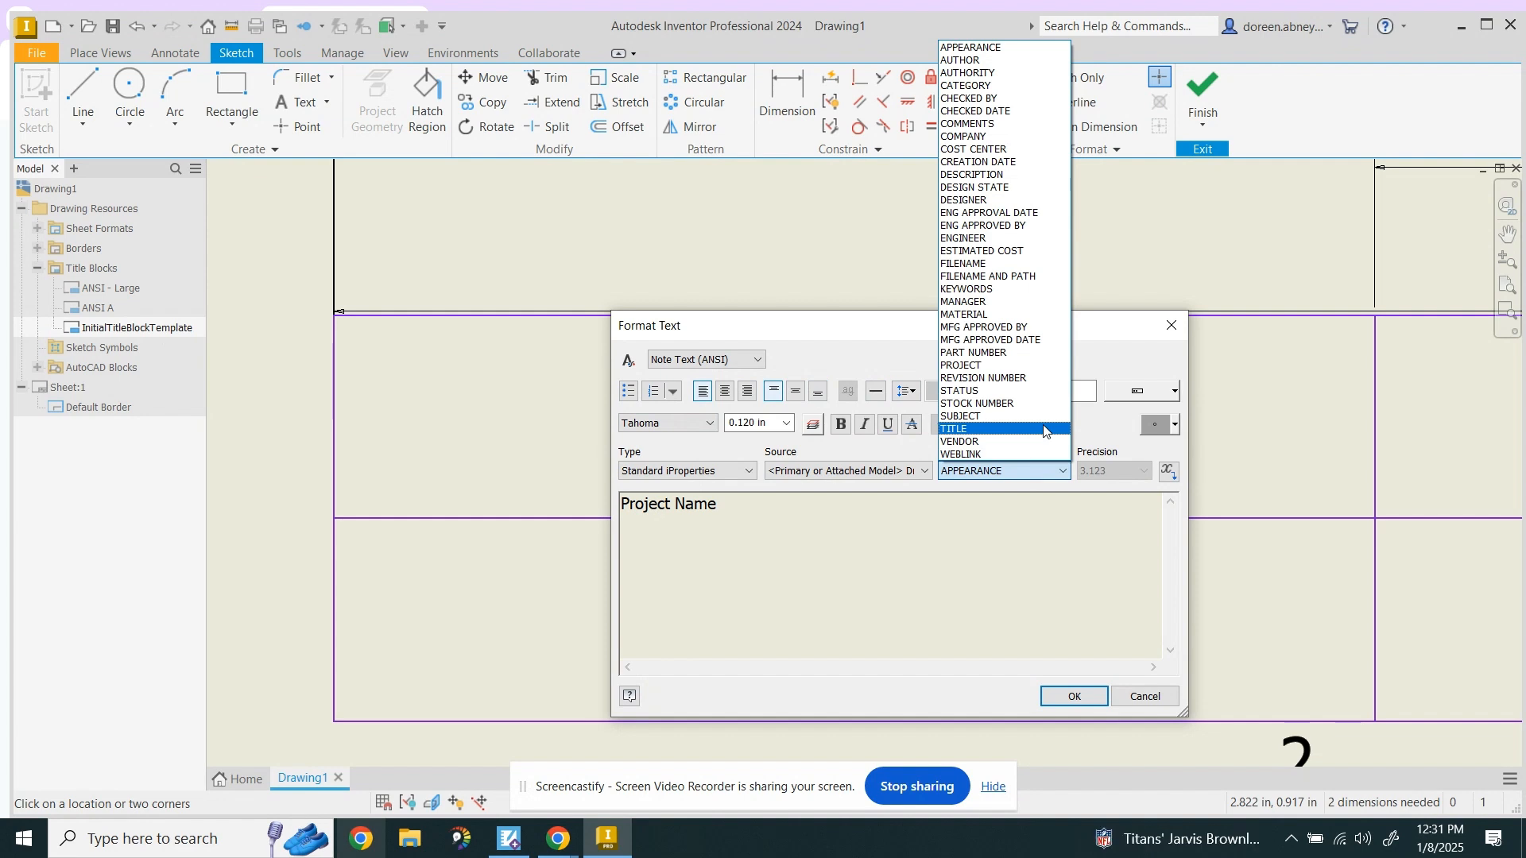
pyautogui.click(1046, 365)
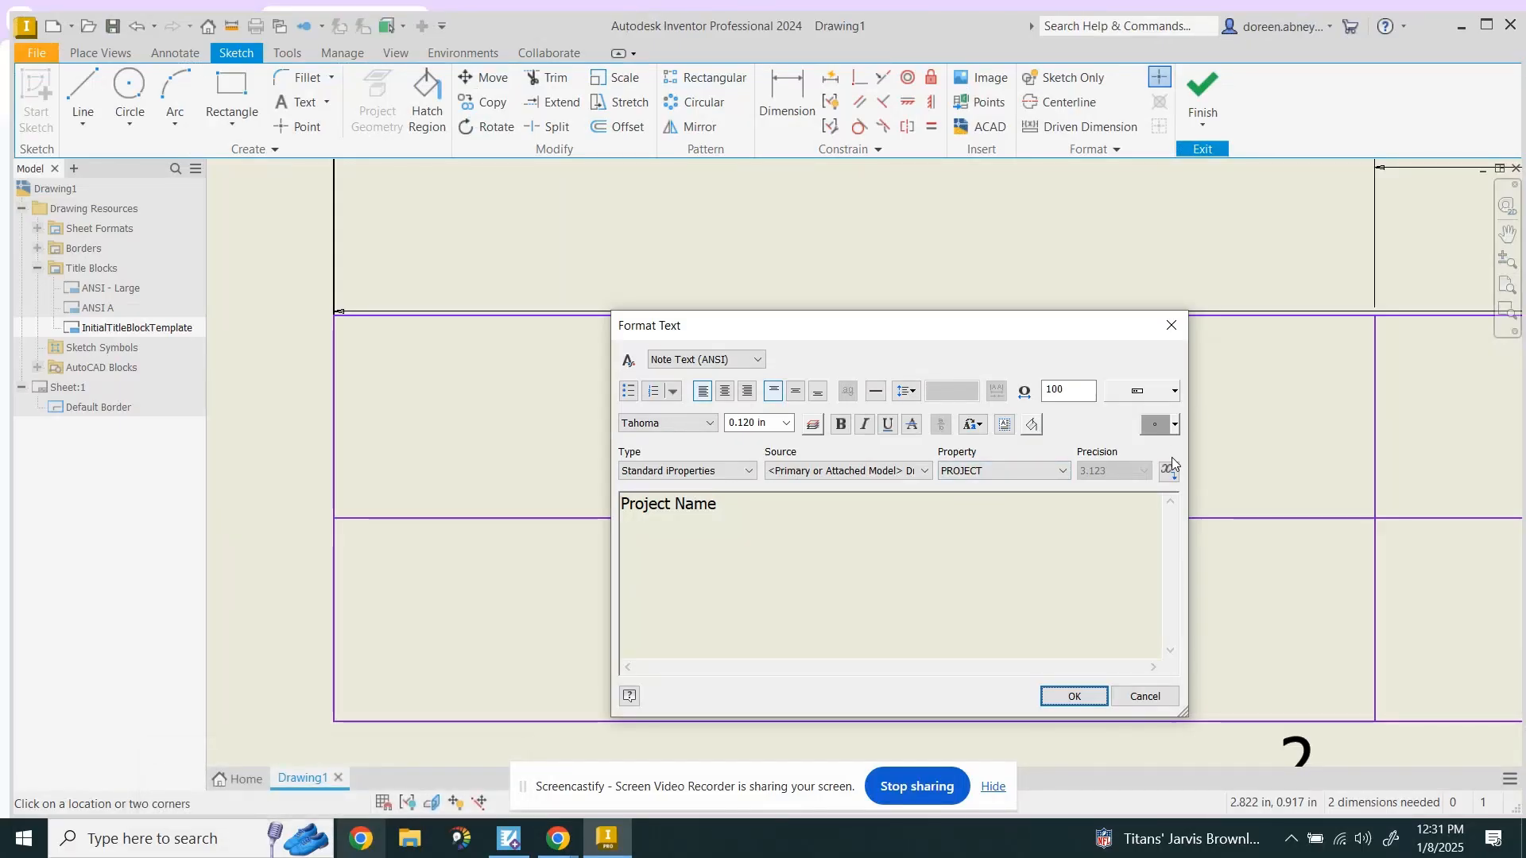
pyautogui.click(1163, 479)
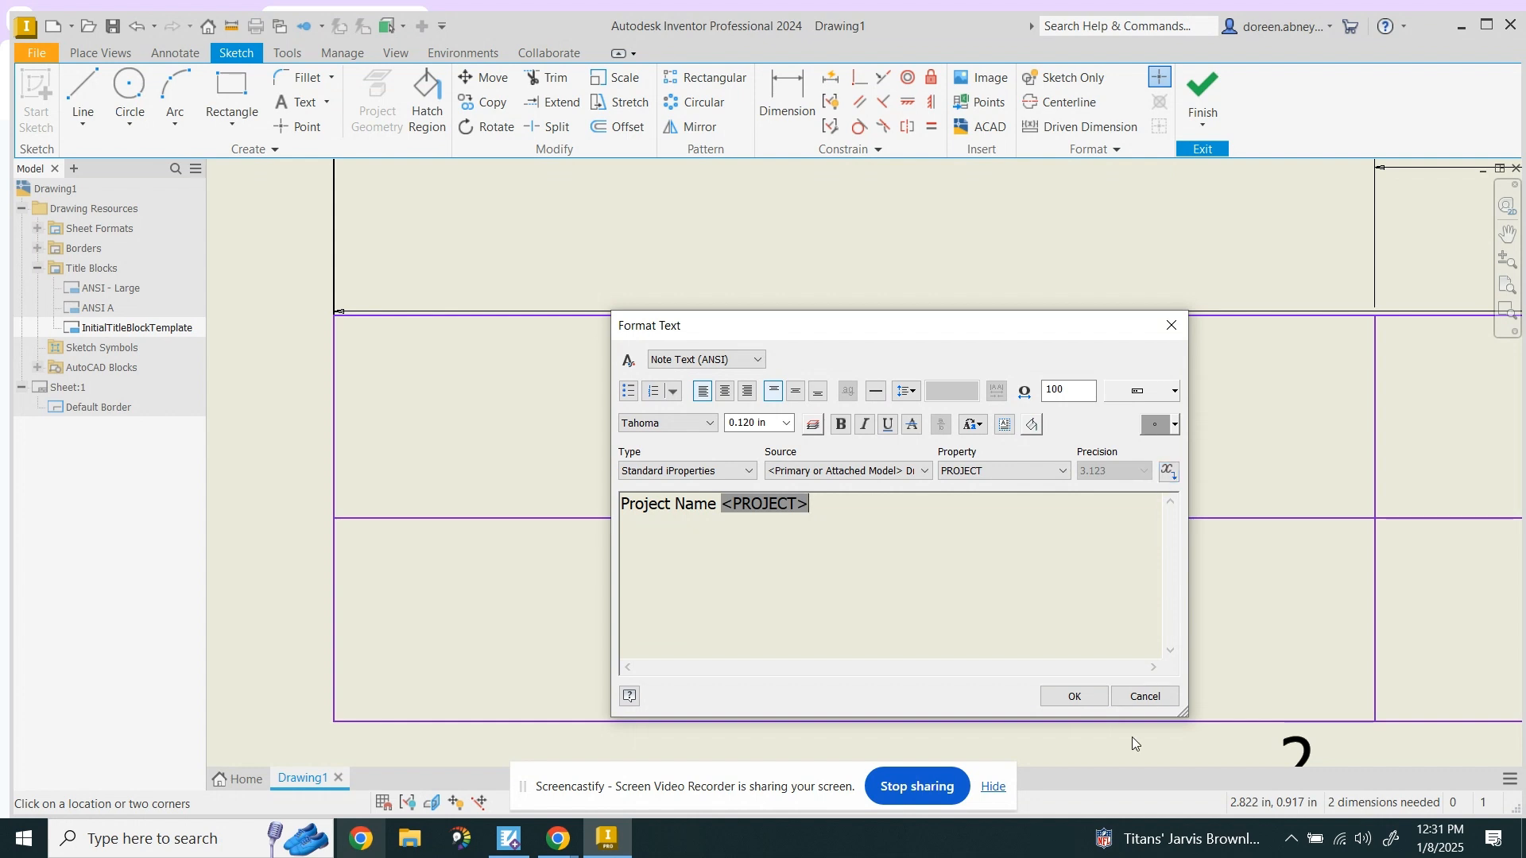
pyautogui.click(1072, 699)
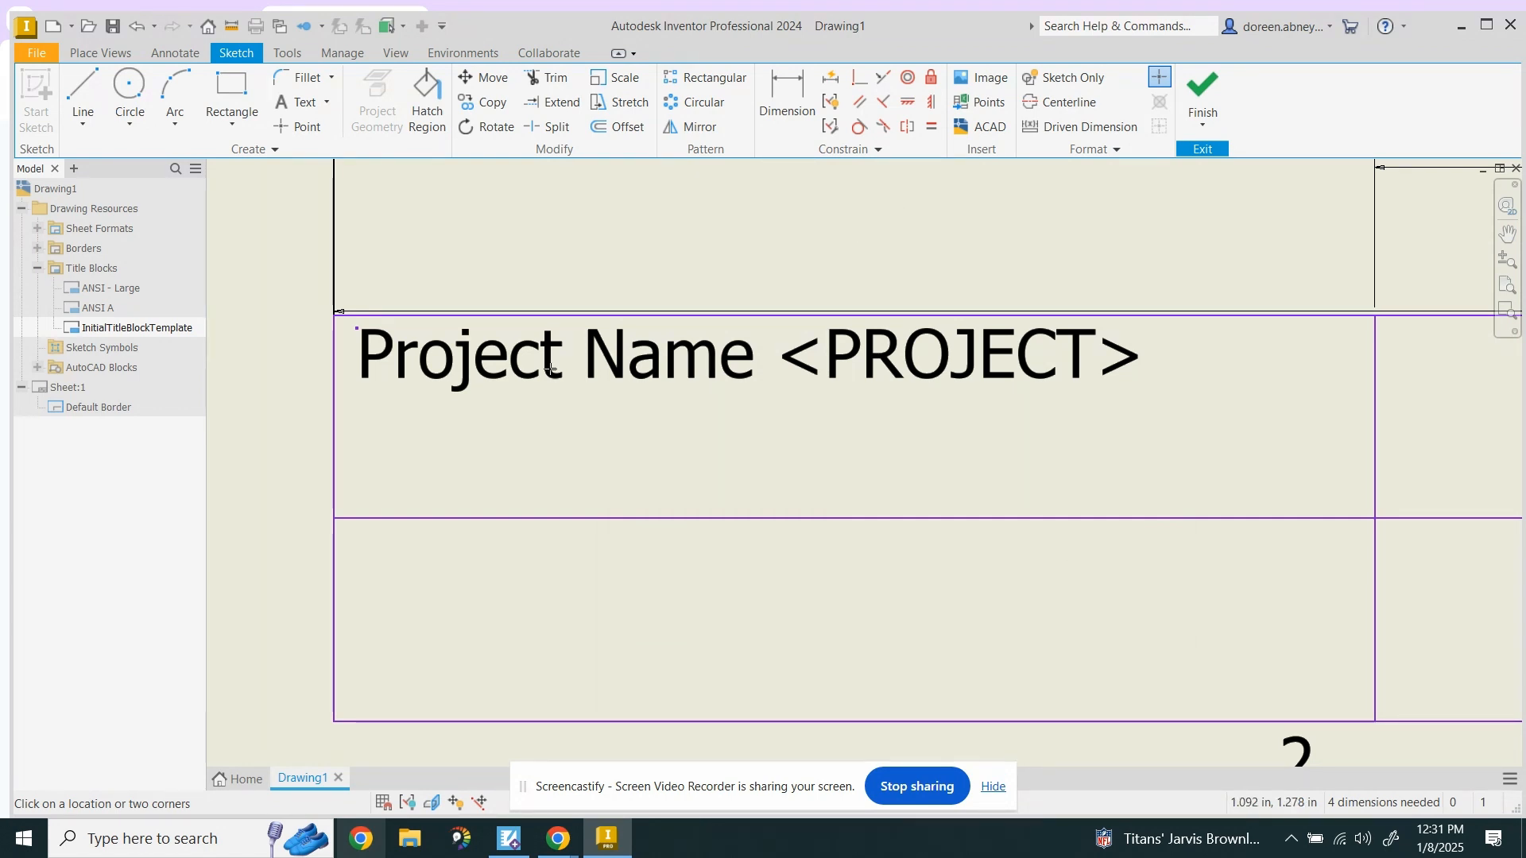
# Add the text "Title:" followed by the TITLE iProperty in the first column's lower cell
pyautogui.click(310, 99)
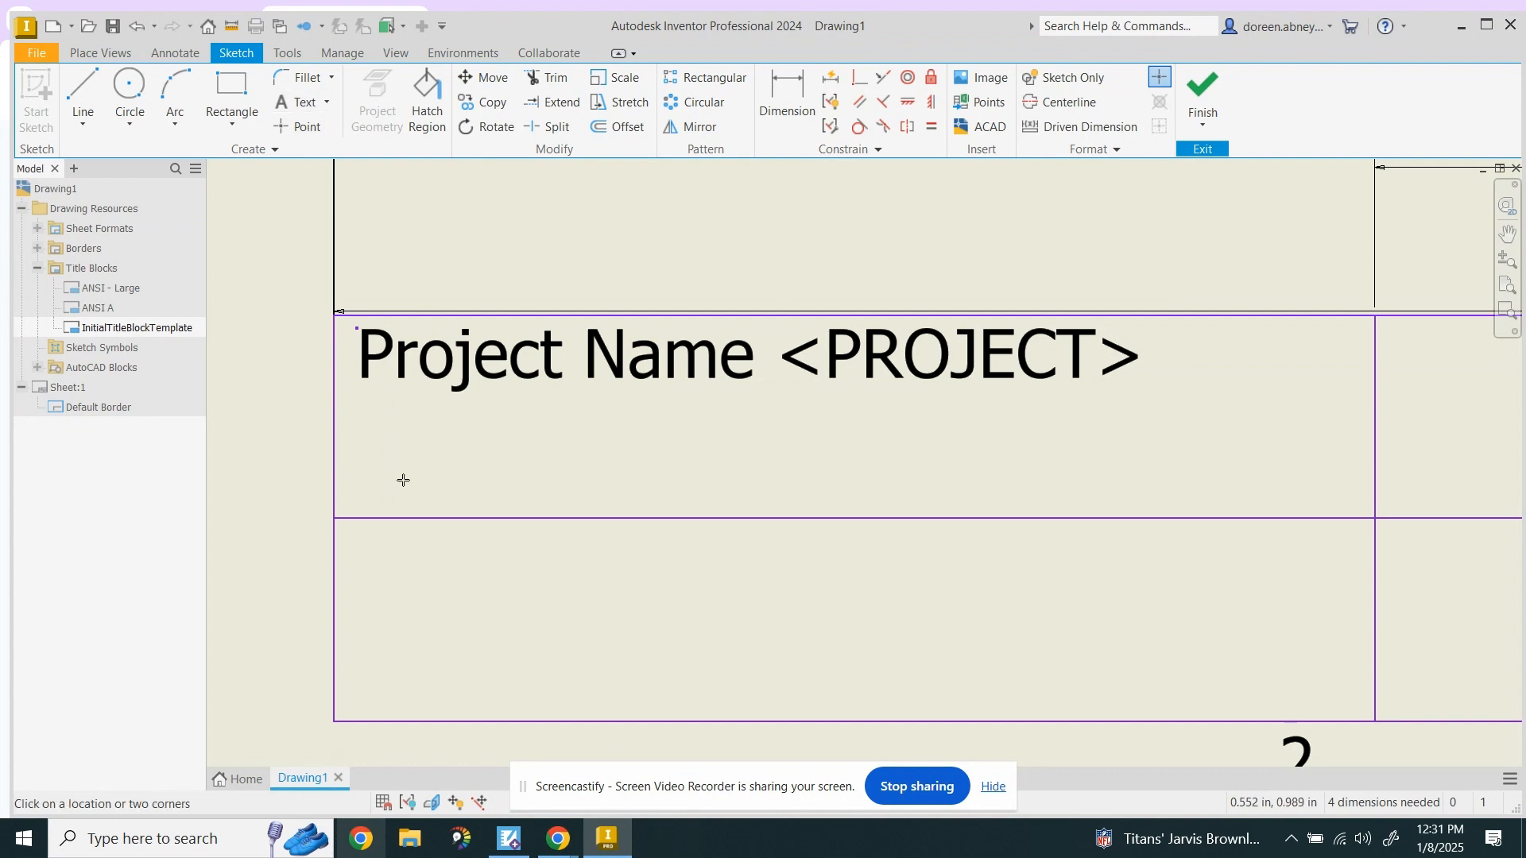
pyautogui.click(376, 539)
pyautogui.click(1272, 682)
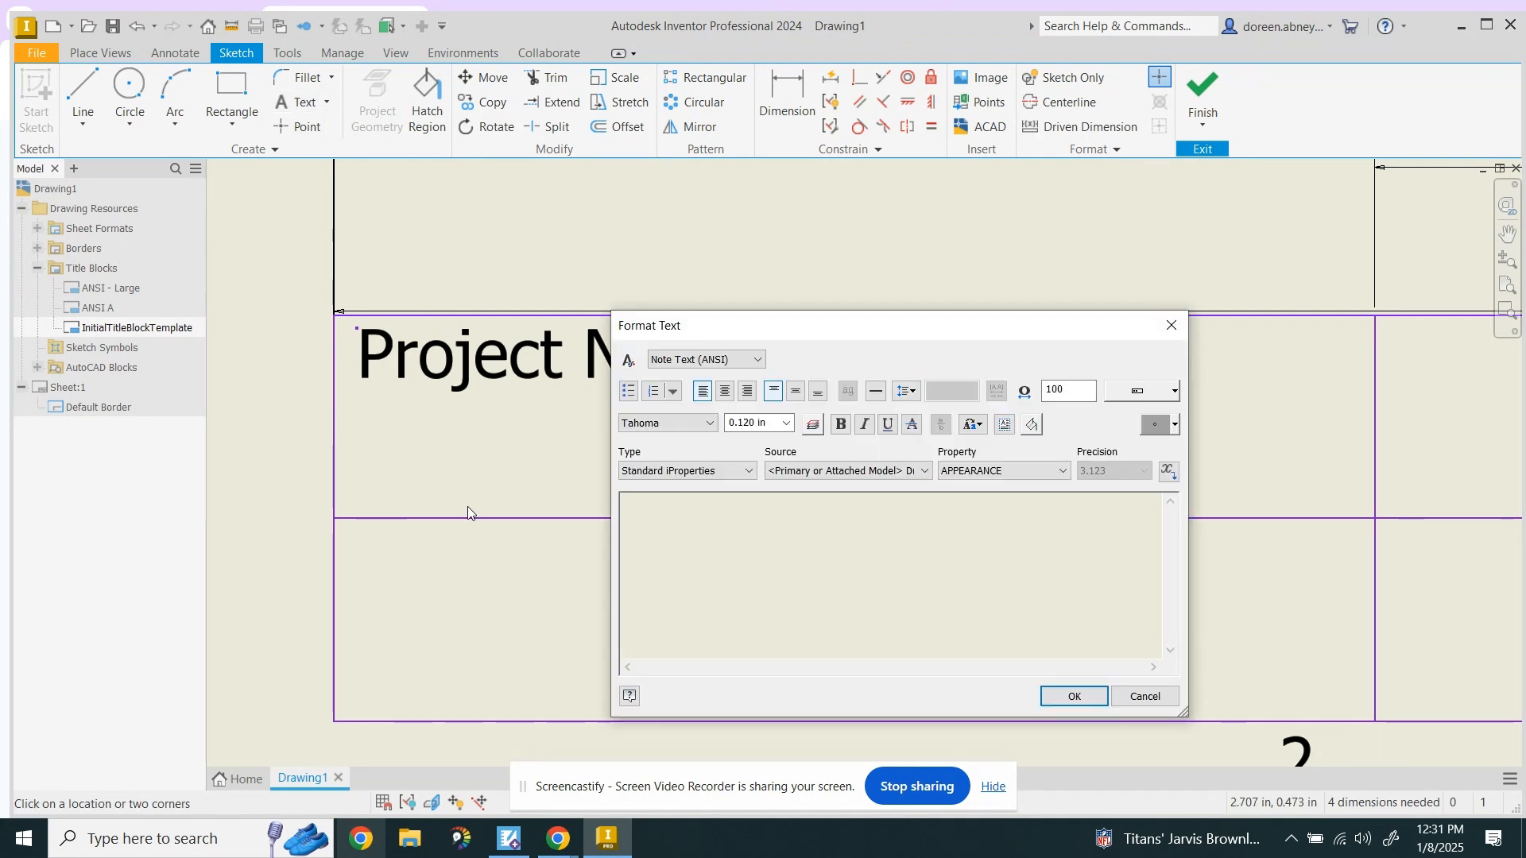
pyautogui.write('Title:')
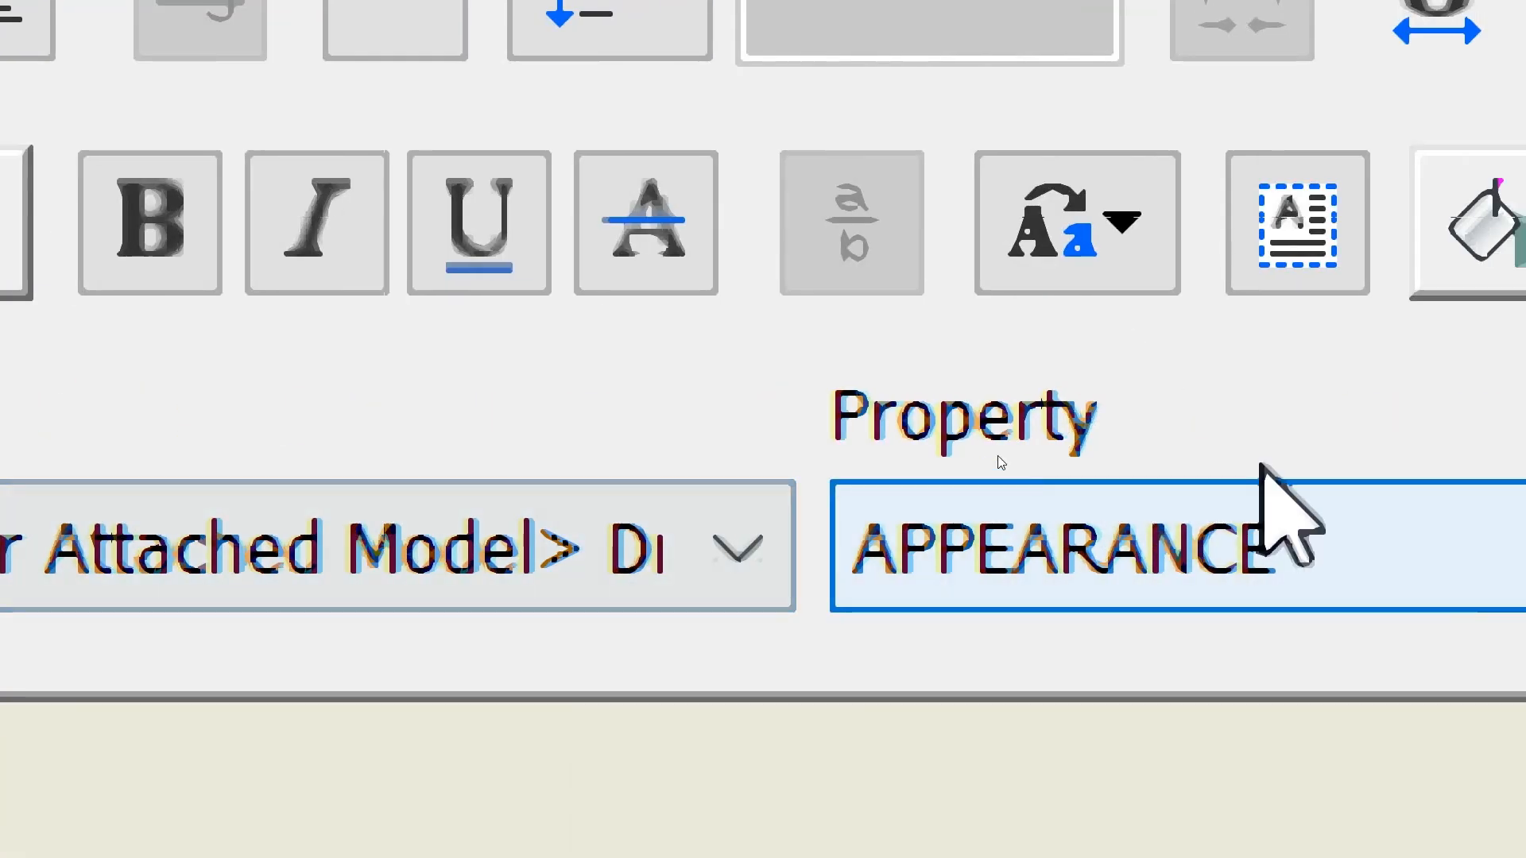
pyautogui.click(1265, 540)
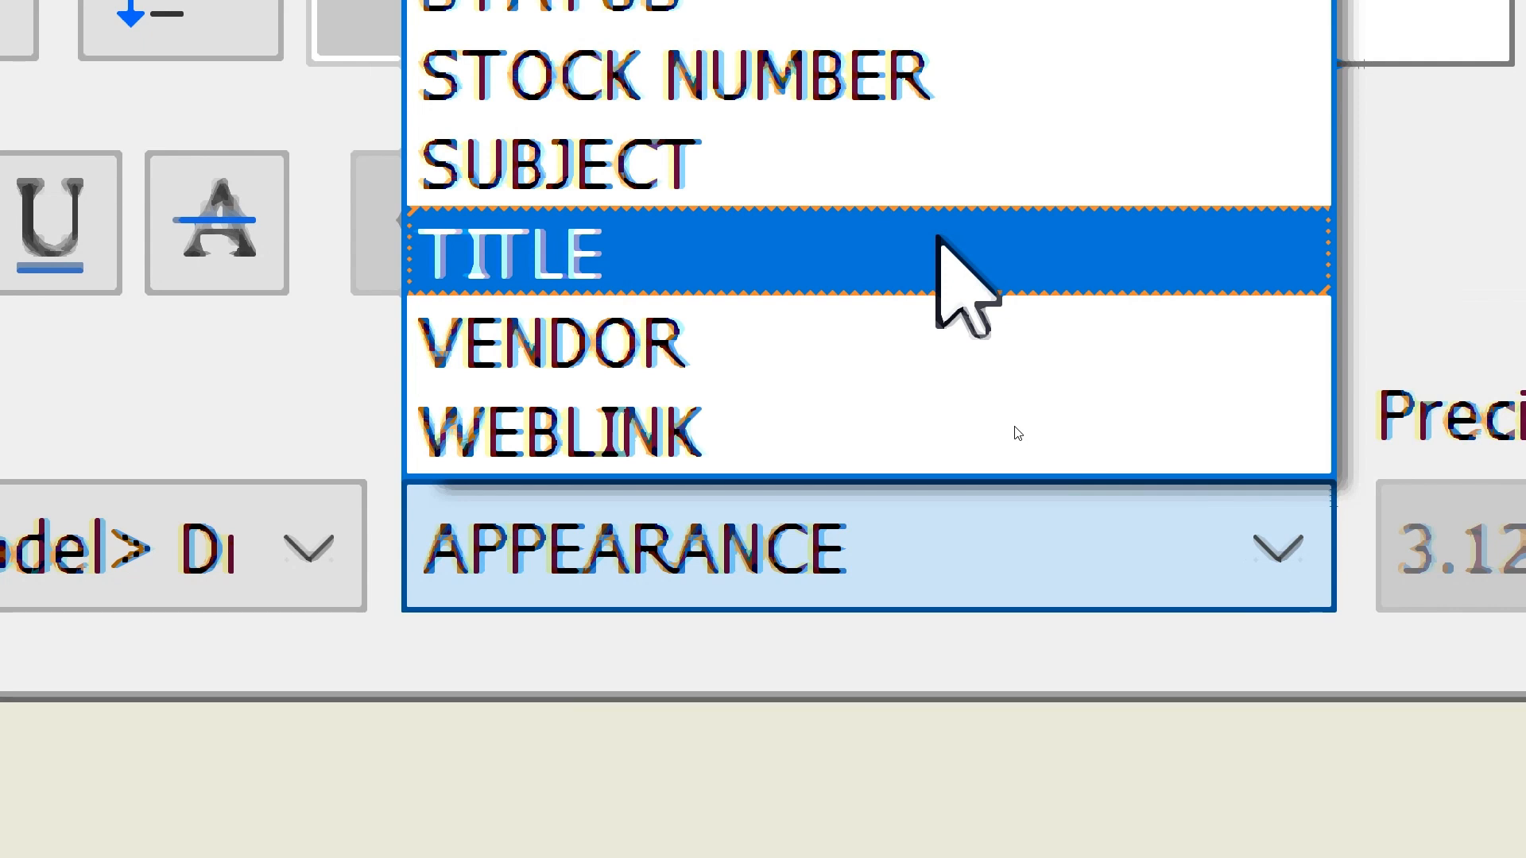
pyautogui.click(939, 240)
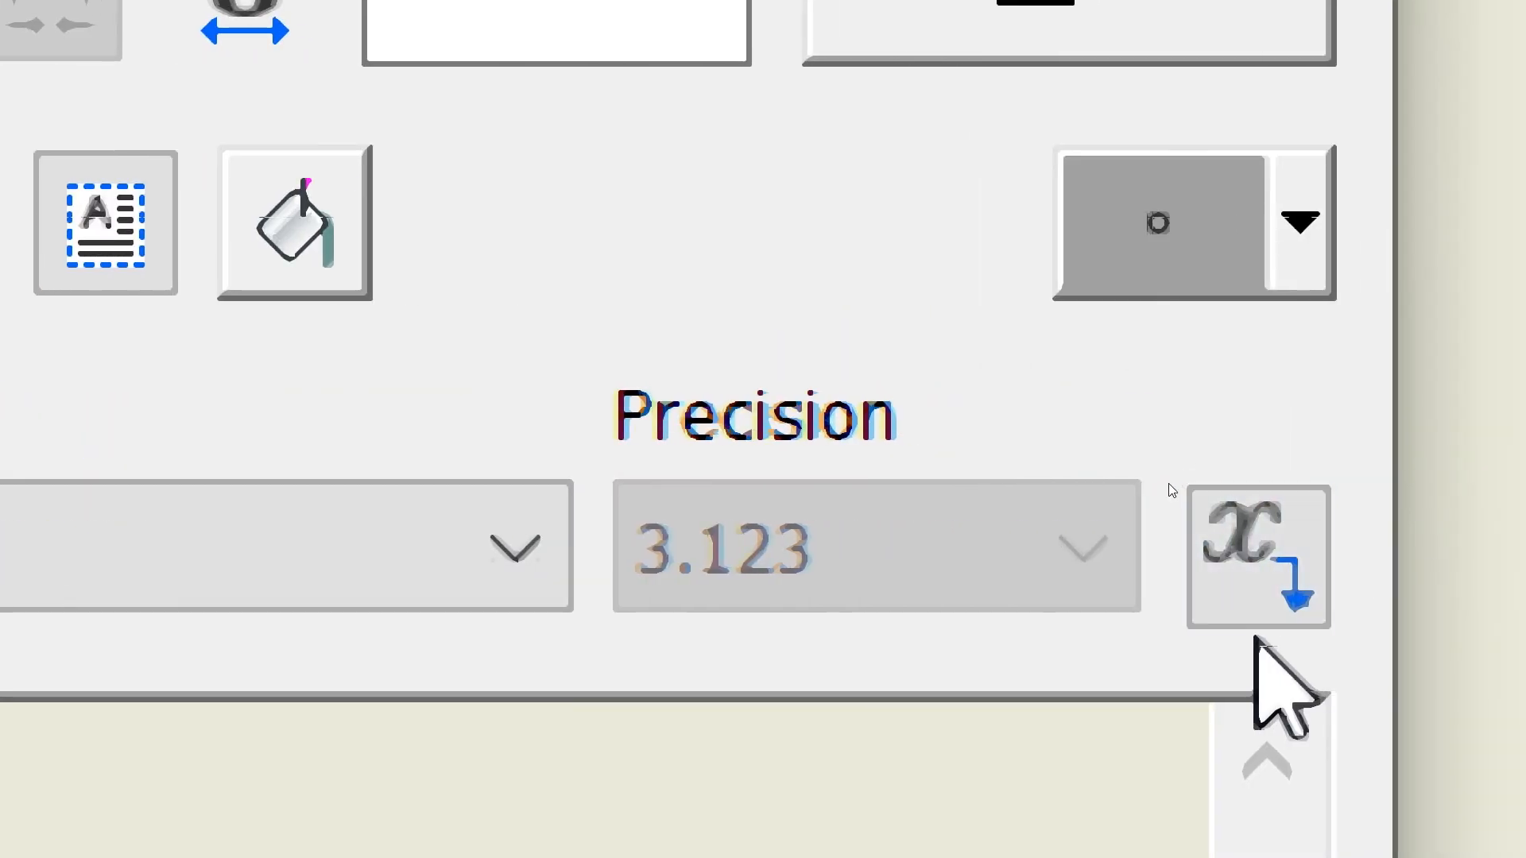
pyautogui.click(1258, 557)
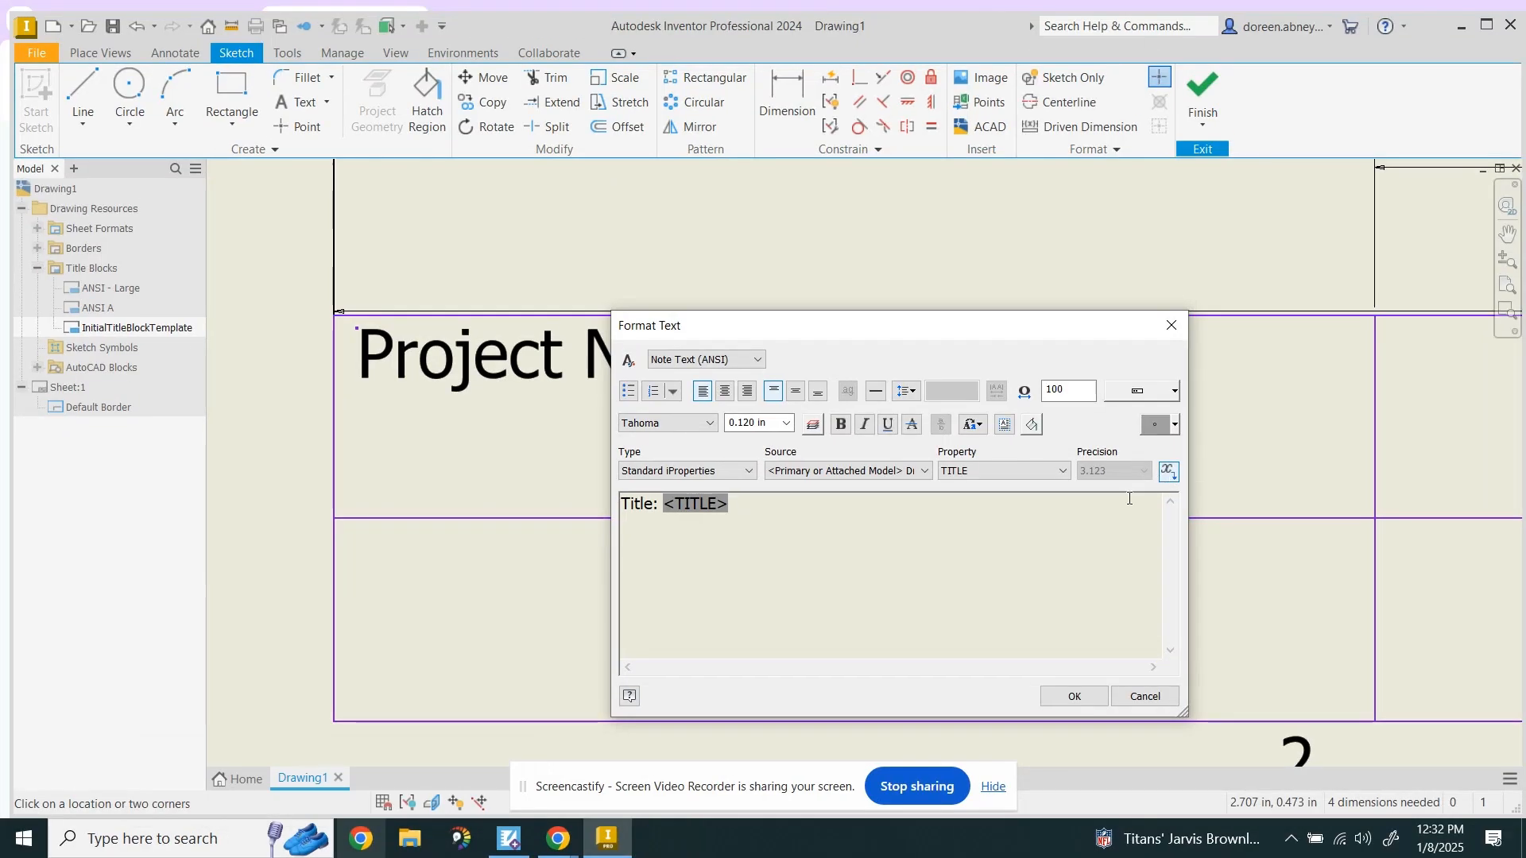
pyautogui.click(1074, 696)
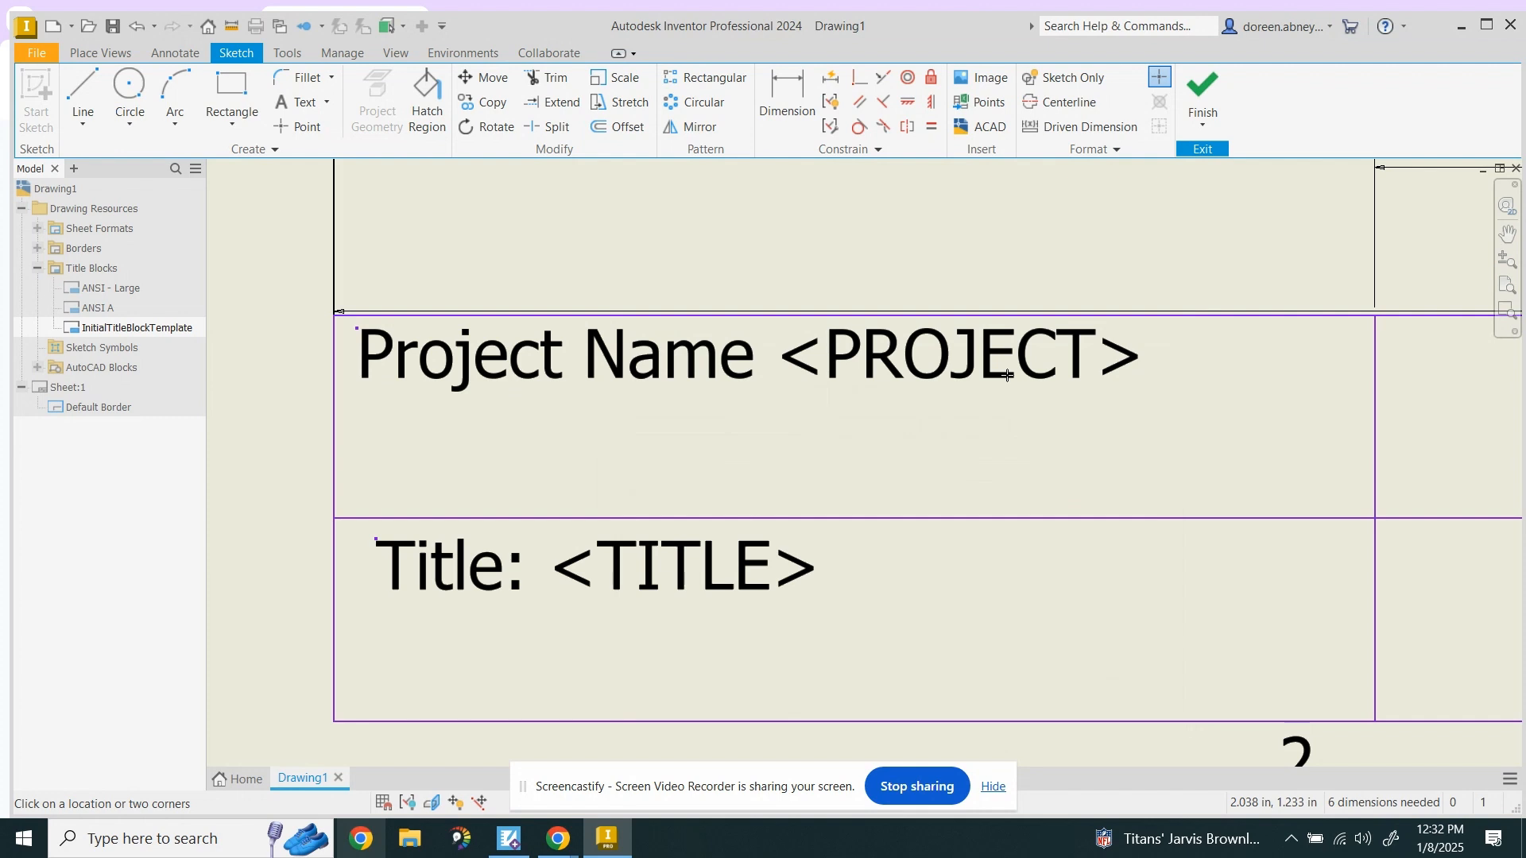
# Add the text "Created by: YOUR NAME" in the upper cell of the second column
pyautogui.press('F2')
pyautogui.moveTo(1294, 470)
pyautogui.mouseDown()
pyautogui.moveTo(779, 497)
pyautogui.moveTo(246, 554)
pyautogui.moveTo(247, 541)
pyautogui.mouseUp()
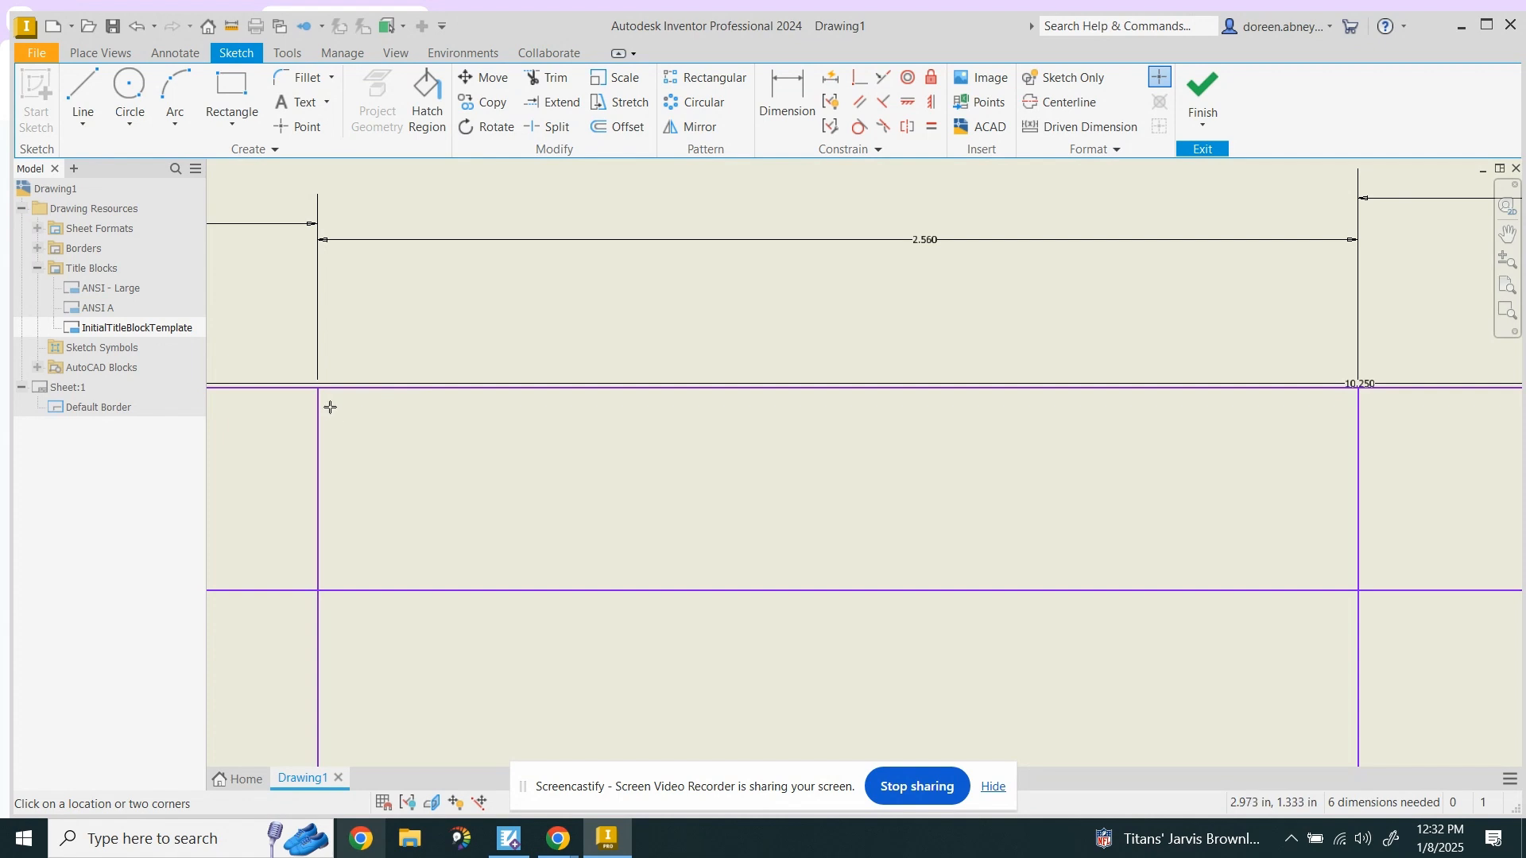
pyautogui.moveTo(330, 407); pyautogui.dragTo(1320, 564)
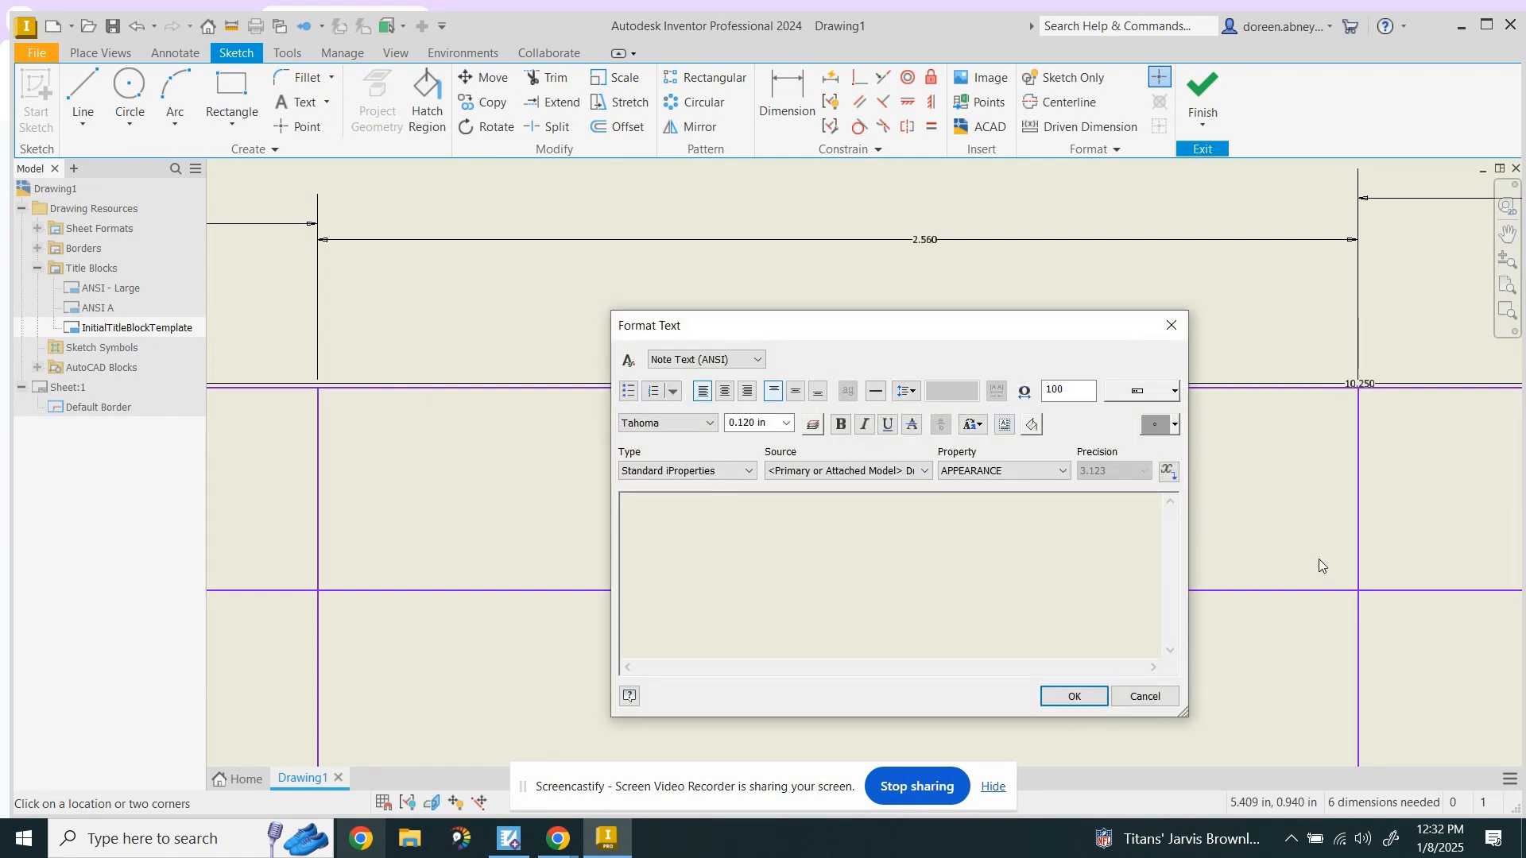
pyautogui.write('Created by: YOUR NAME')
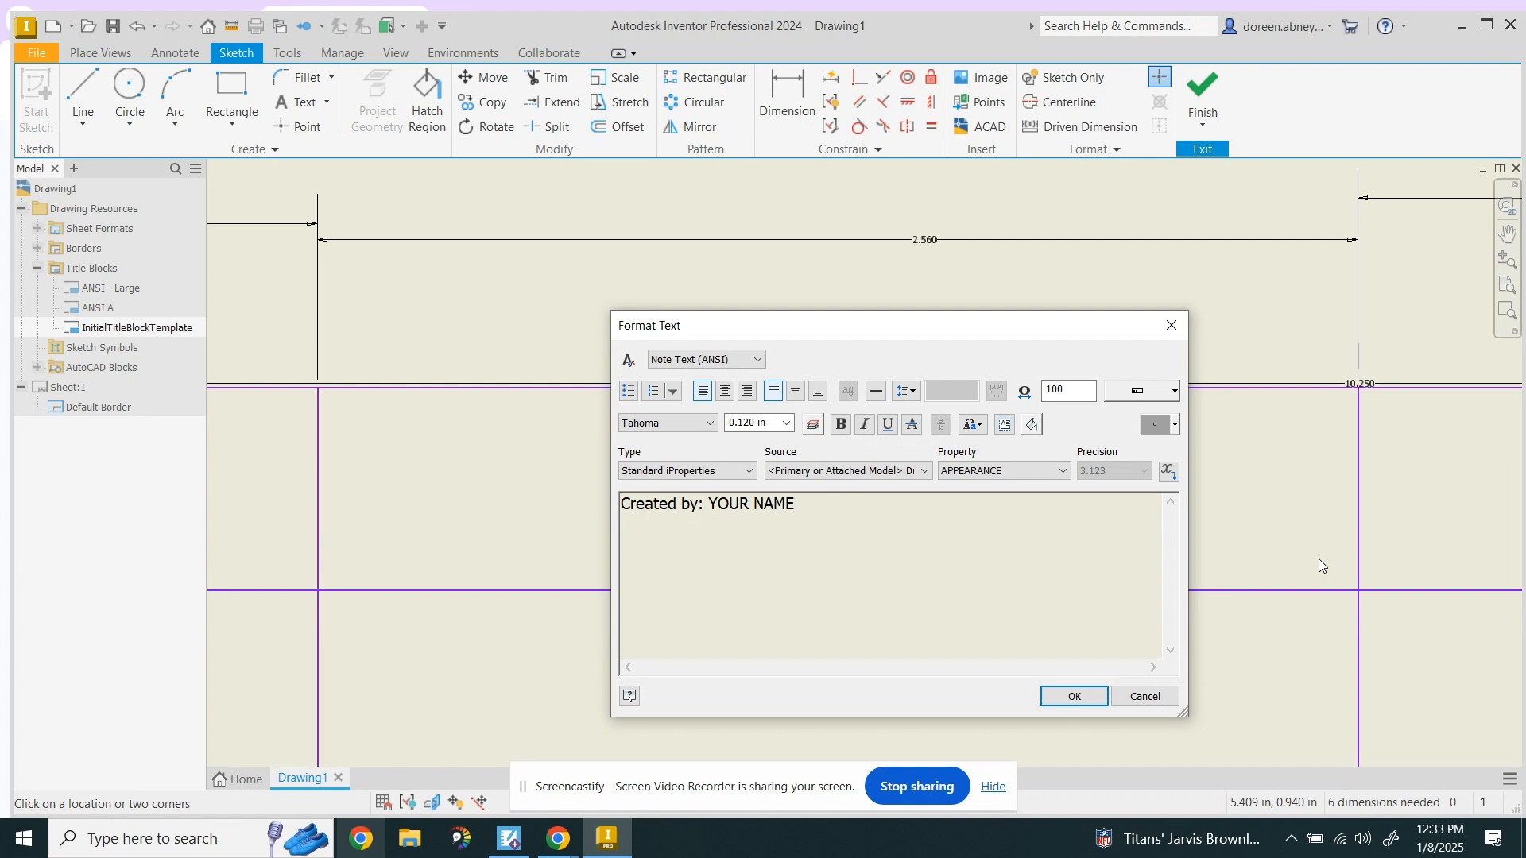
pyautogui.press('Return')
pyautogui.click(1074, 696)
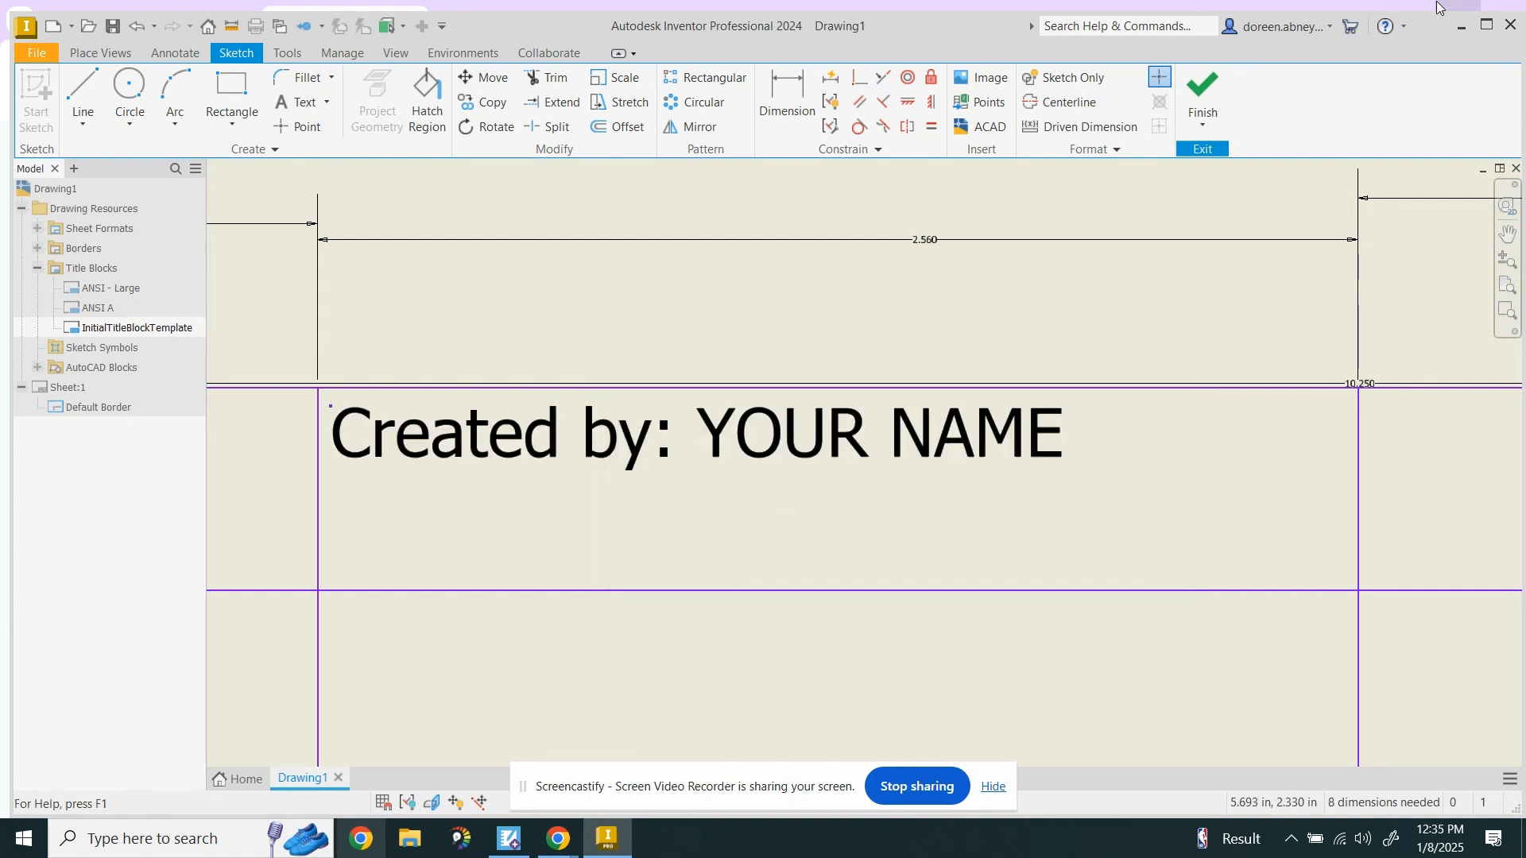
# Place a text box in the second column's lower cell and enter the label "Created date:"
pyautogui.scroll(-3, 1323, 410)
pyautogui.scroll(5, 615, 560)
pyautogui.moveTo(615, 560); pyautogui.dragTo(918, 388, button='middle')
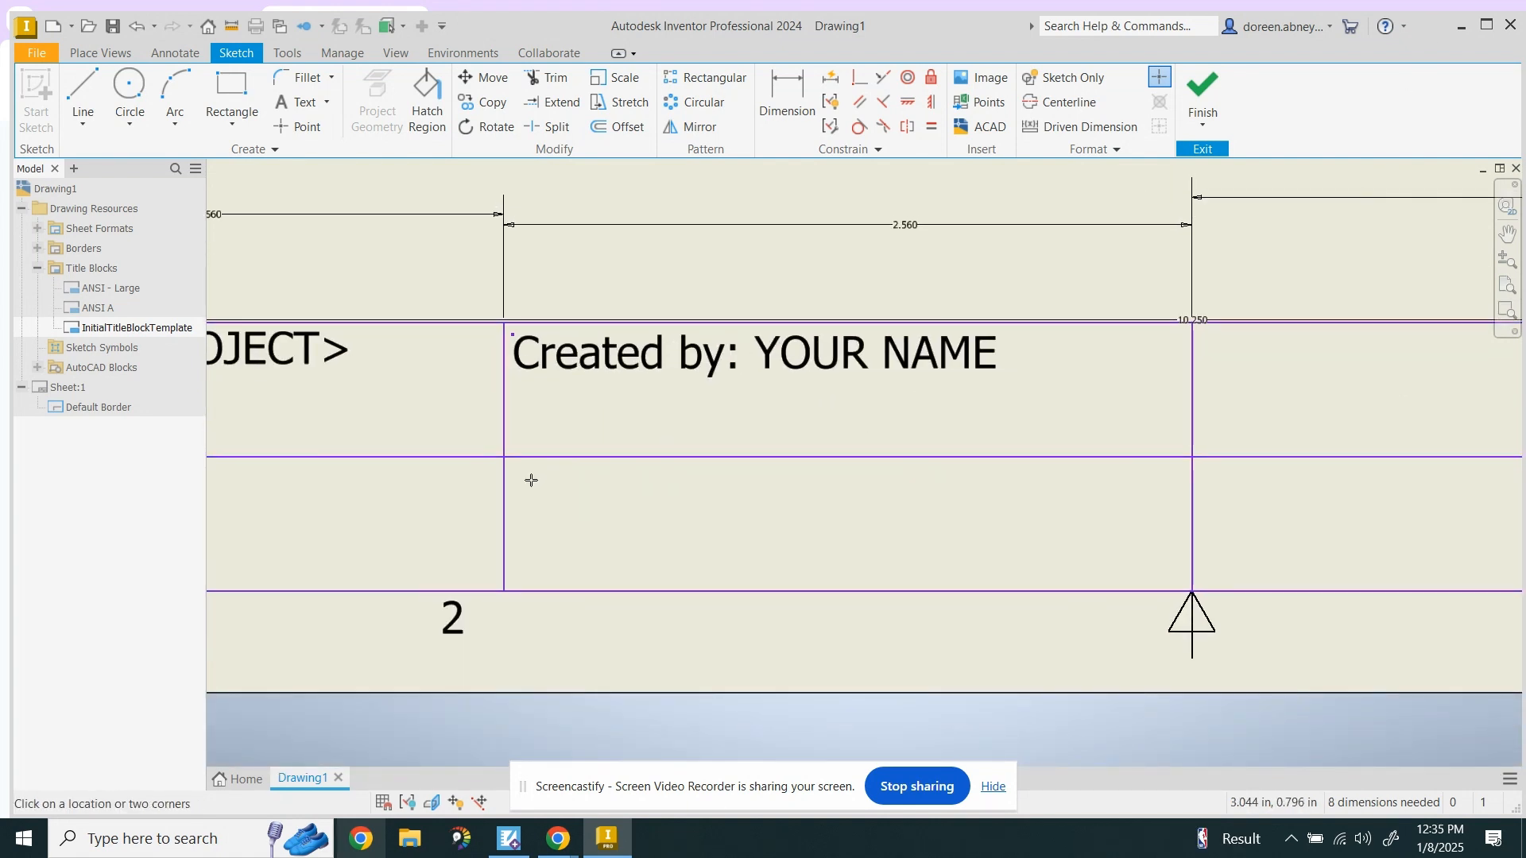
pyautogui.click(1103, 578)
pyautogui.write('Created dt')
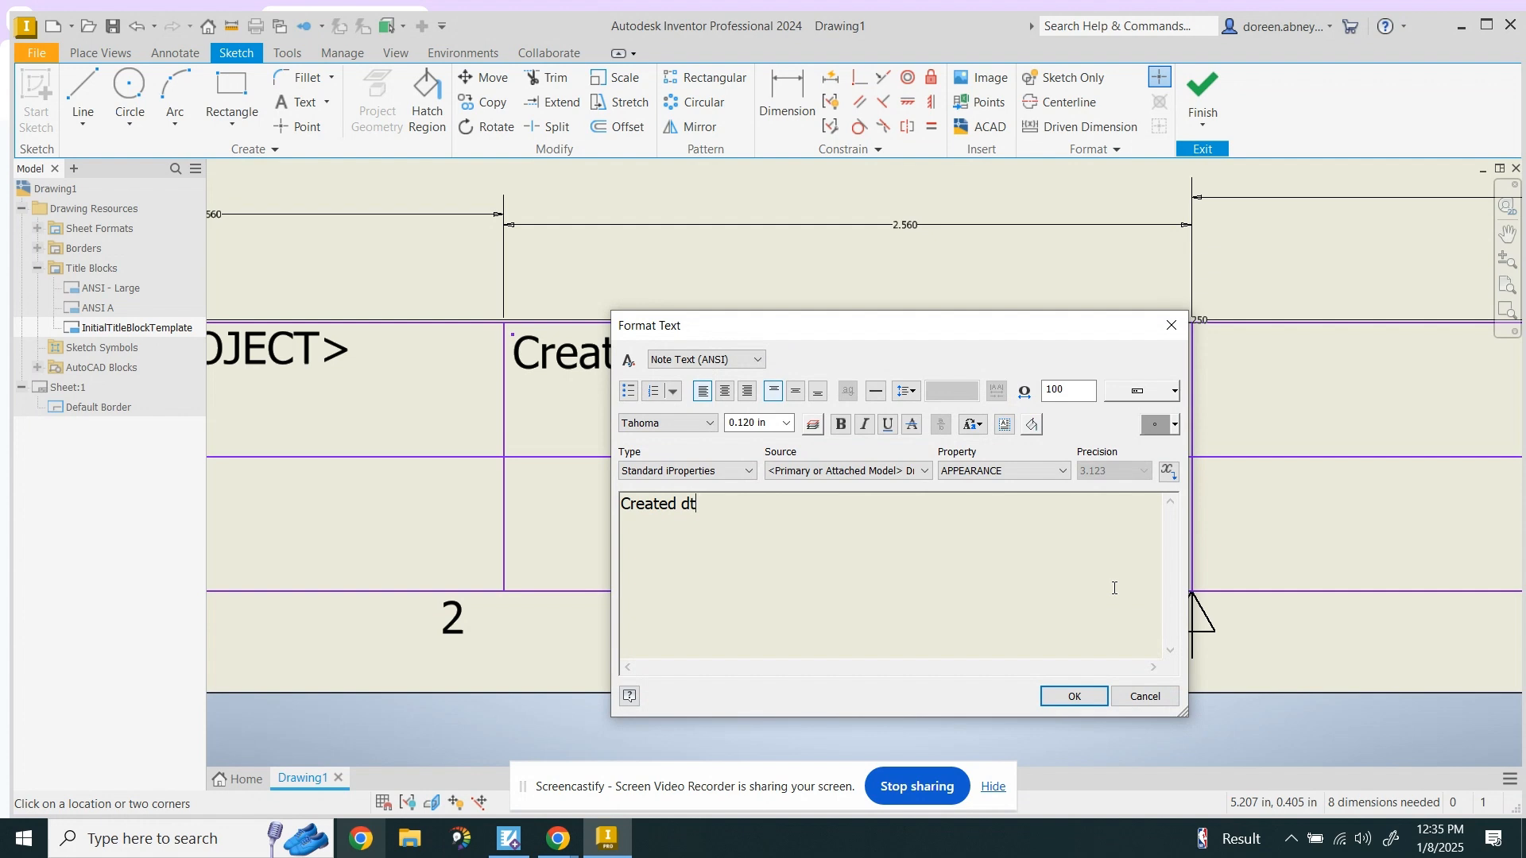
pyautogui.press('BackSpace')
pyautogui.write('ate:')
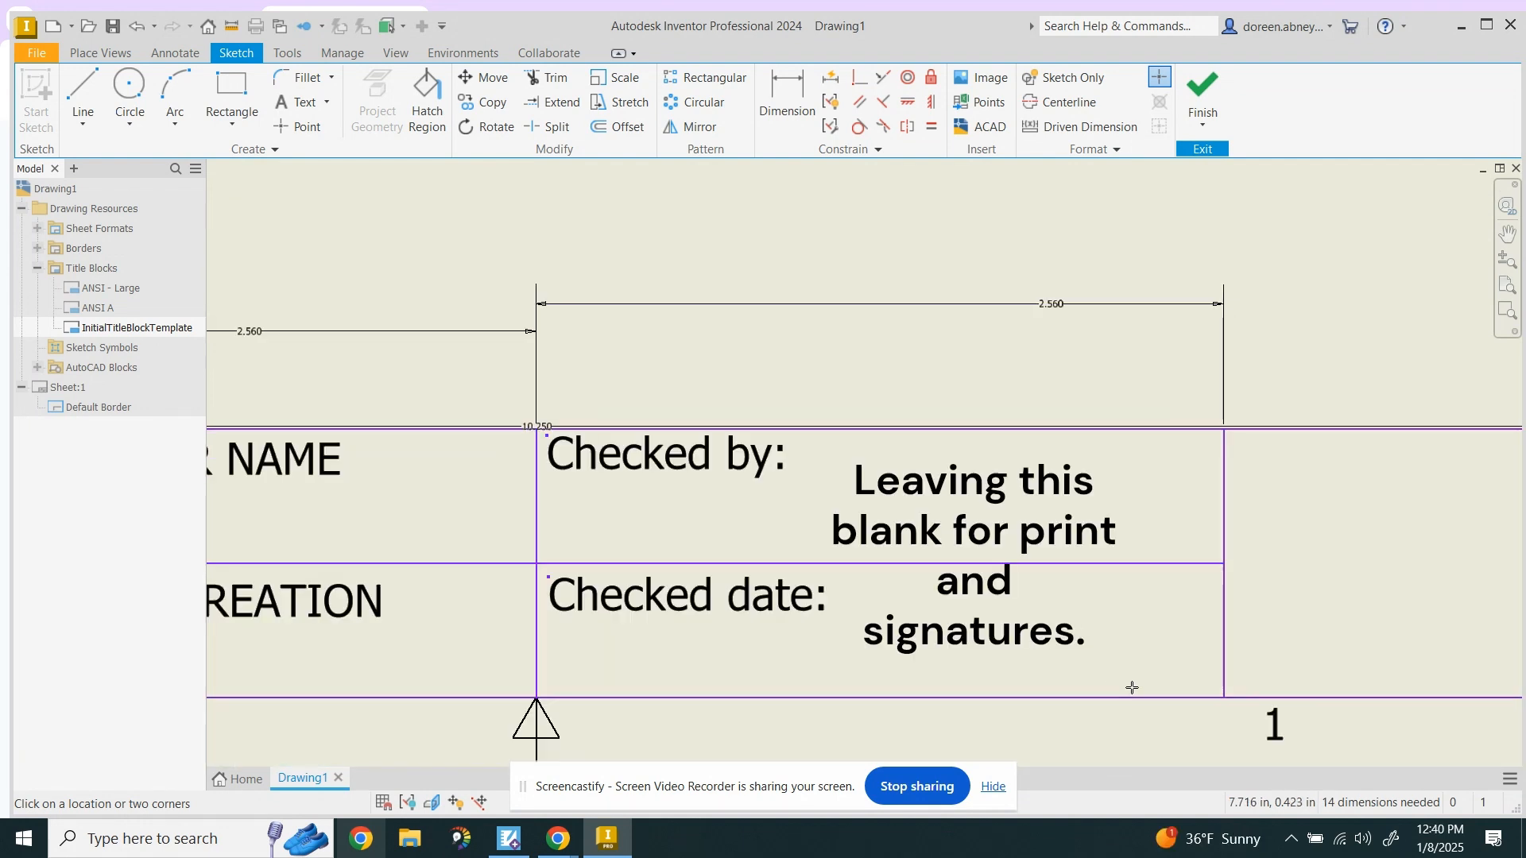
# Insert the ram JPG image from the Downloads folder into the middle of the title block's empty last column
pyautogui.moveTo(1340, 535)
pyautogui.mouseDown(button='middle')
pyautogui.moveTo(1288, 552)
pyautogui.moveTo(606, 446)
pyautogui.moveTo(607, 462)
pyautogui.mouseUp(button='middle')
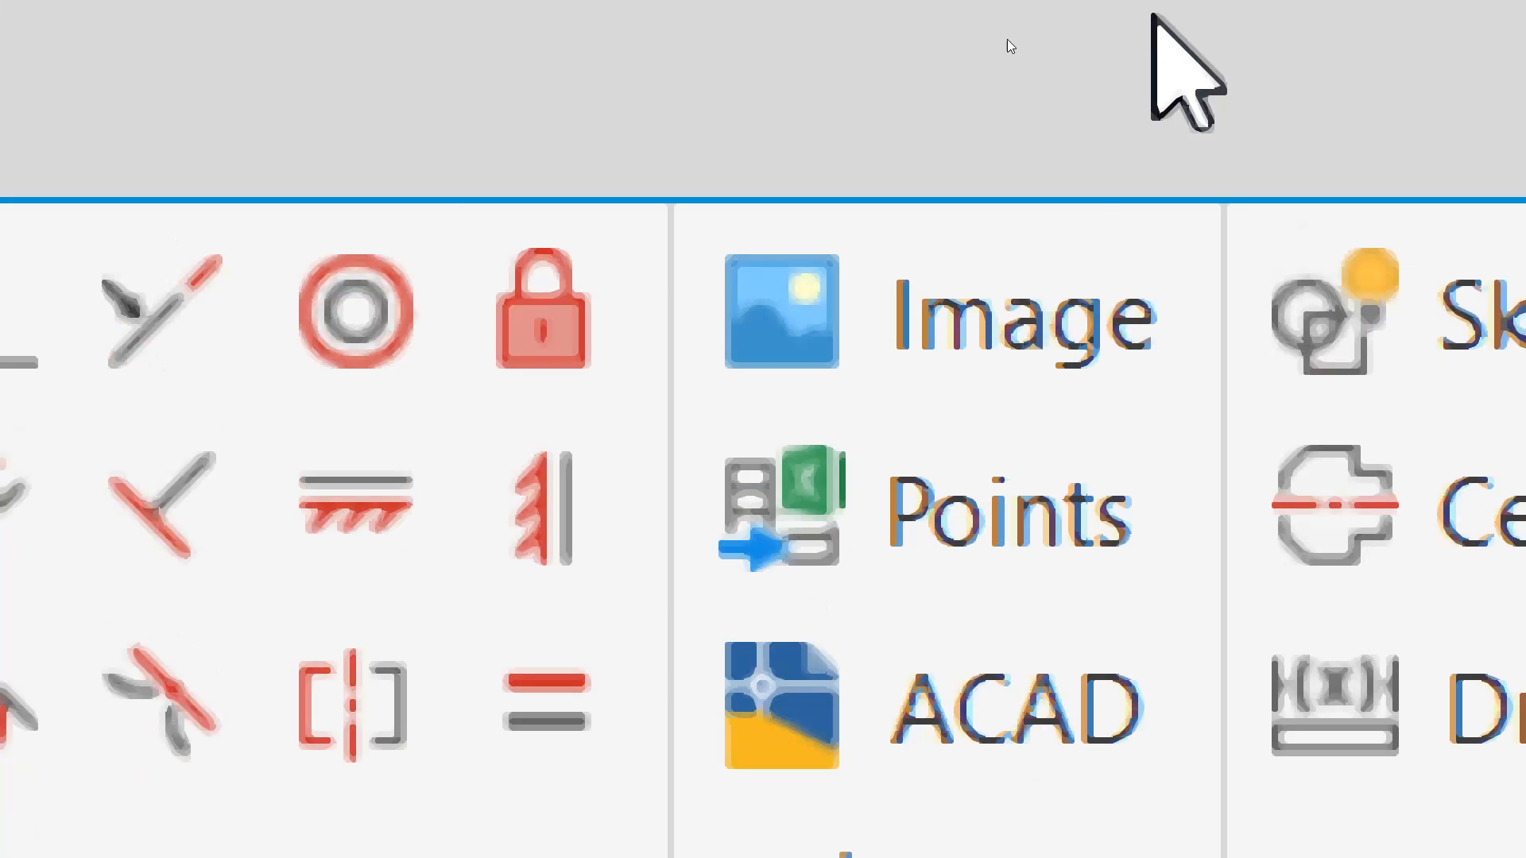
pyautogui.click(868, 328)
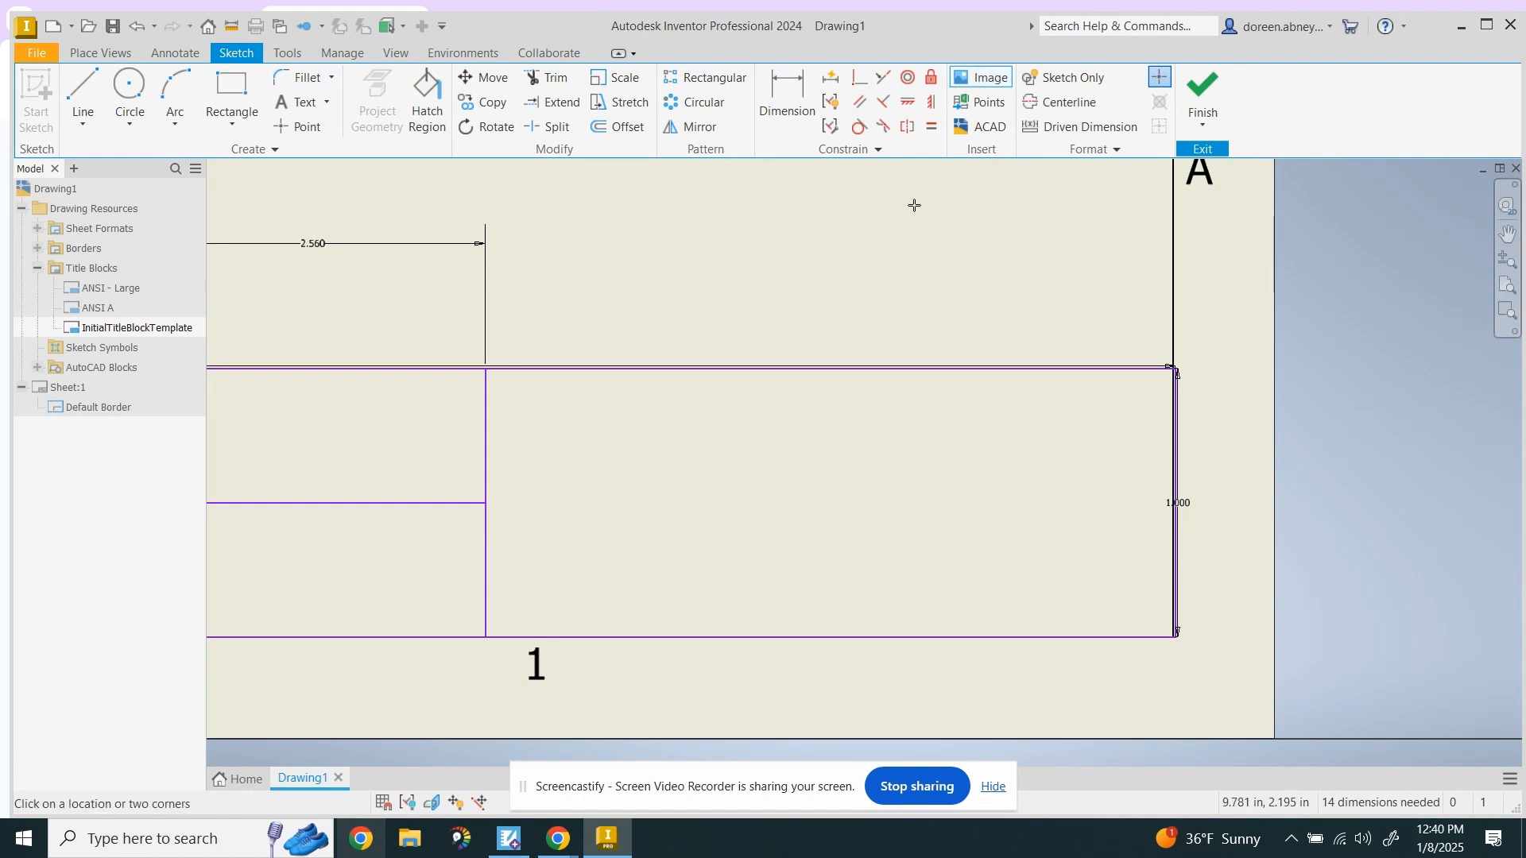
pyautogui.click(661, 388)
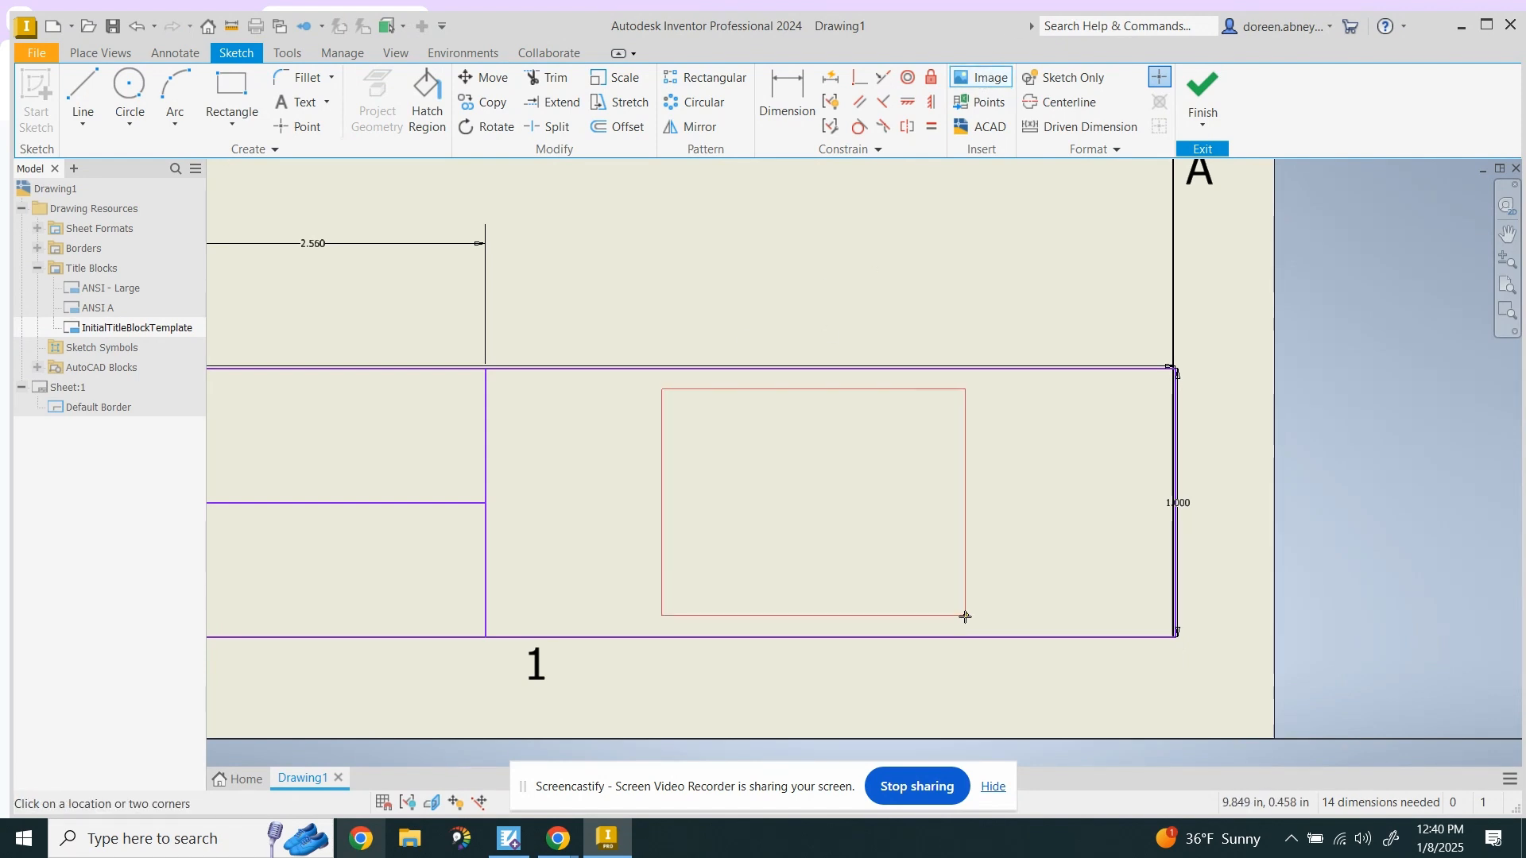
pyautogui.click(944, 628)
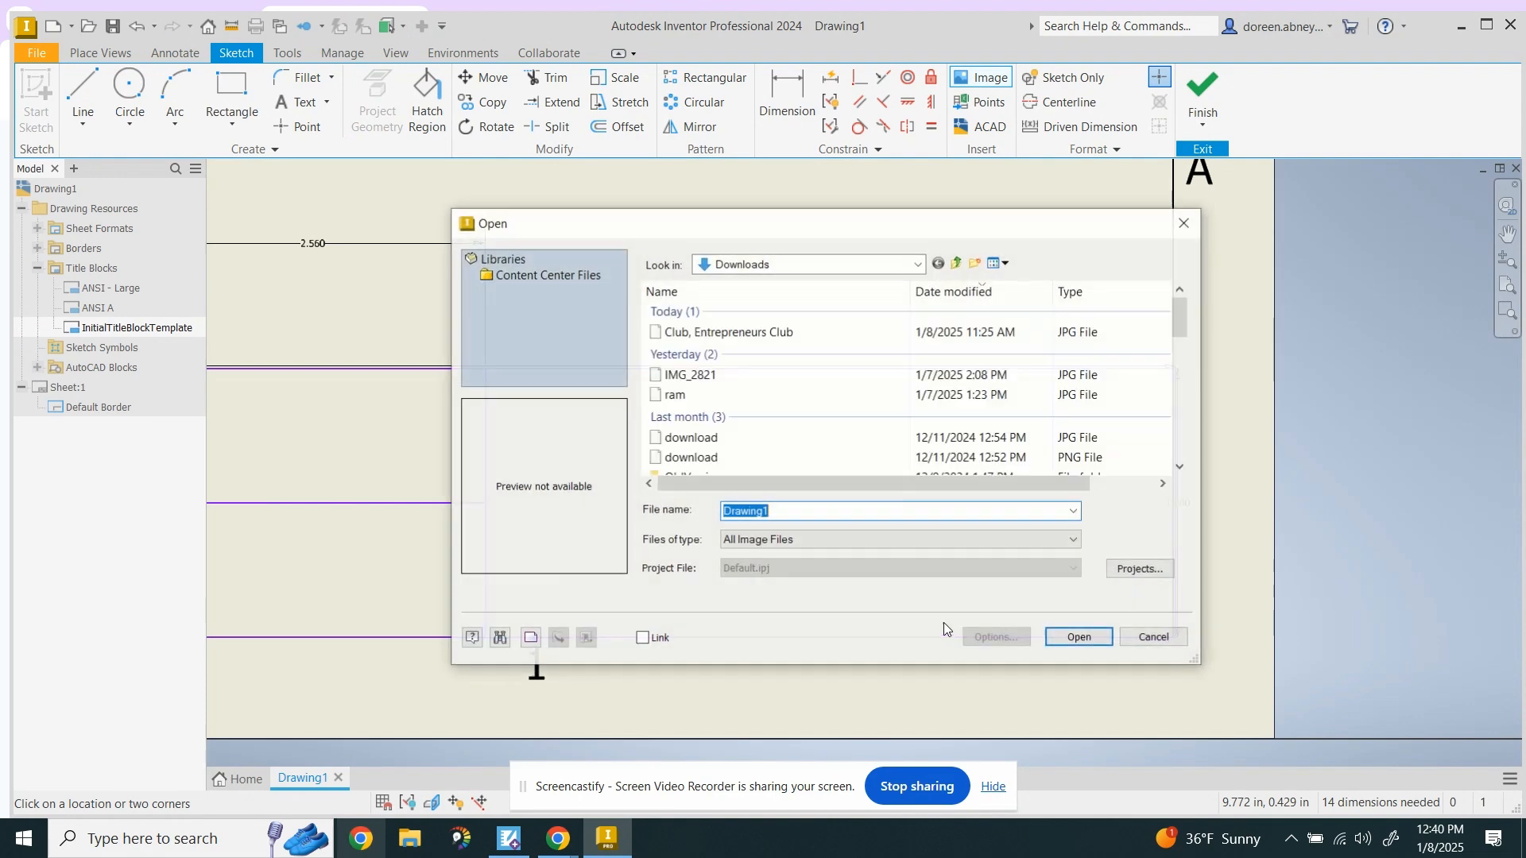
pyautogui.click(743, 394)
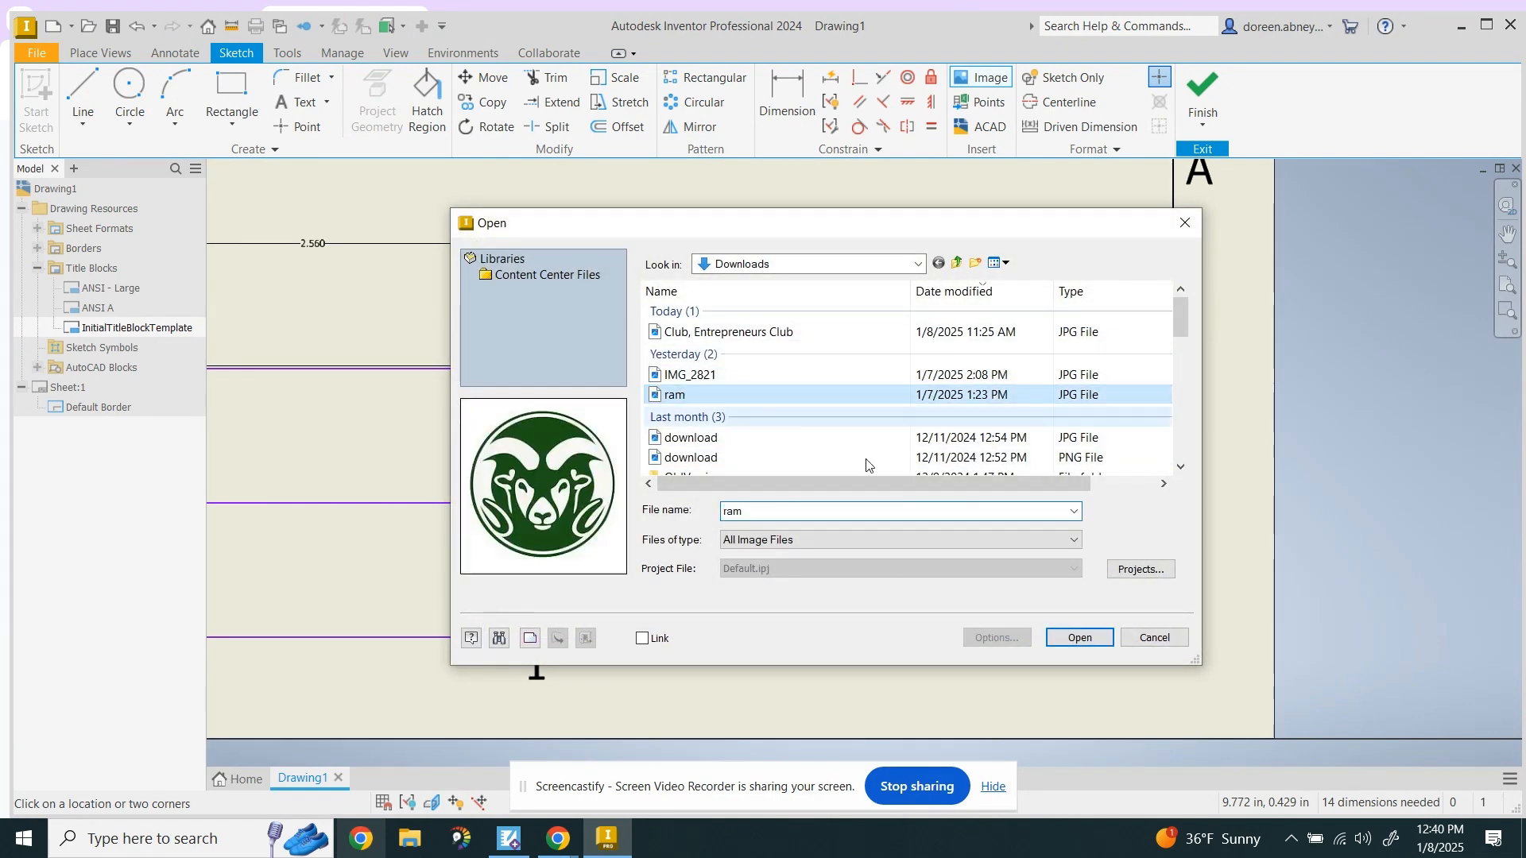
pyautogui.click(1079, 638)
# Finish the title block sketch, save the title block under the author's surname, and insert it on the sheet
pyautogui.scroll(-5, 733, 481)
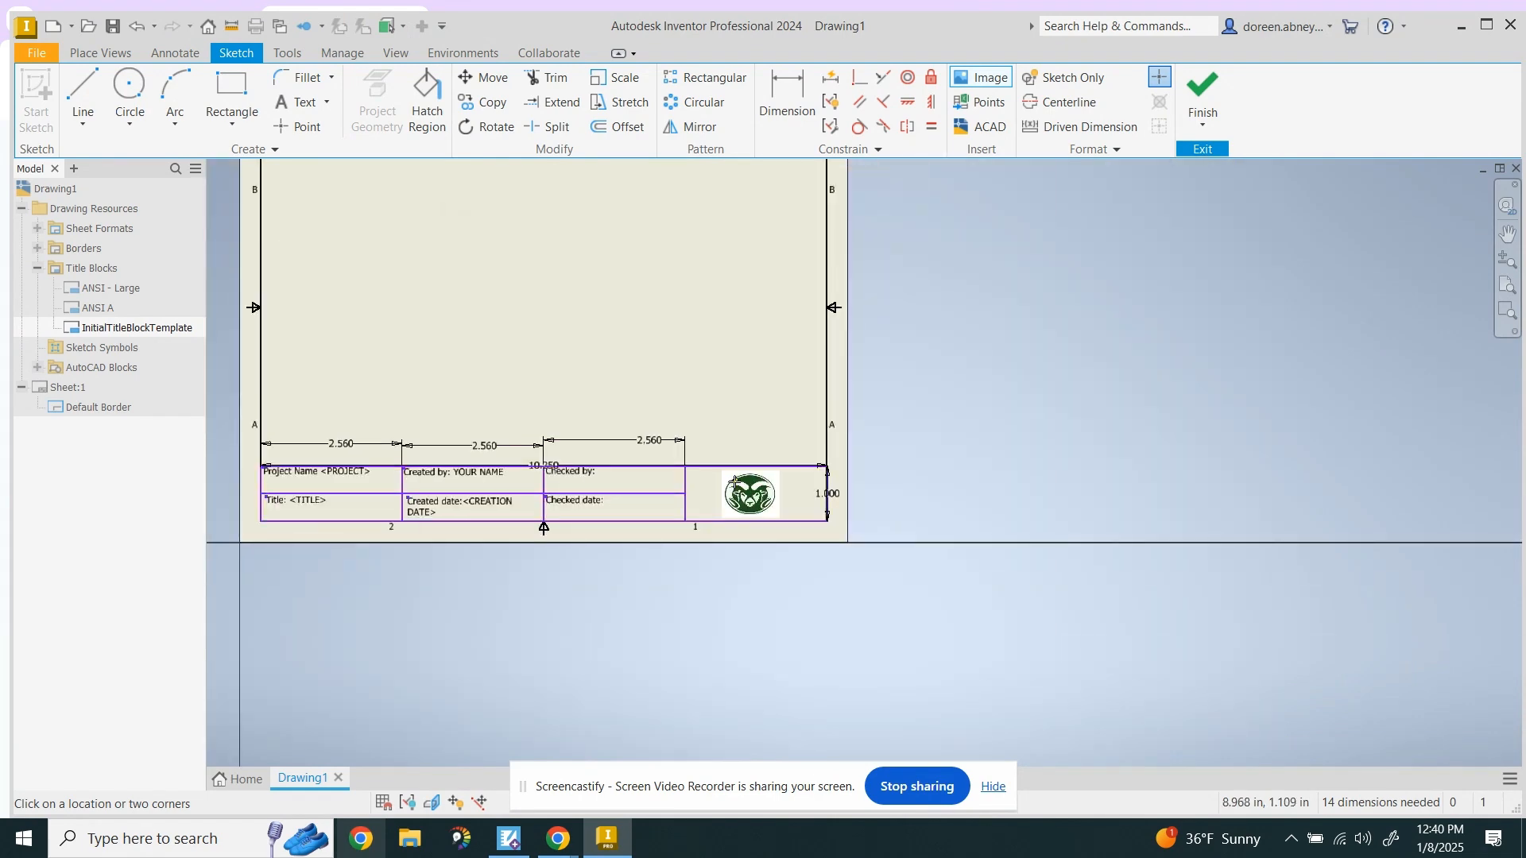
pyautogui.scroll(5, 733, 481)
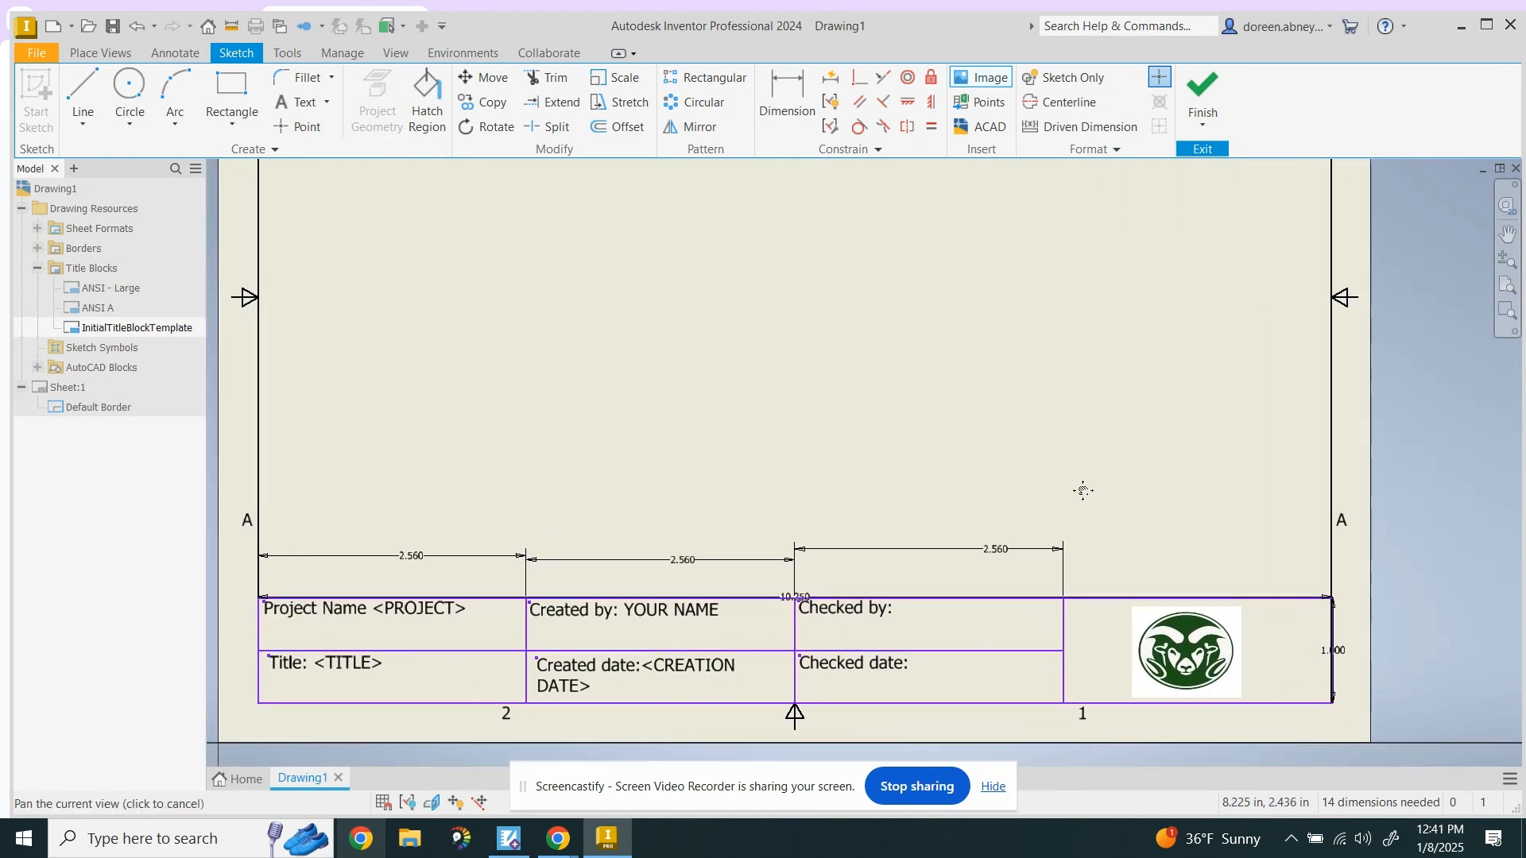
pyautogui.moveTo(1082, 490); pyautogui.dragTo(1086, 493, button='middle')
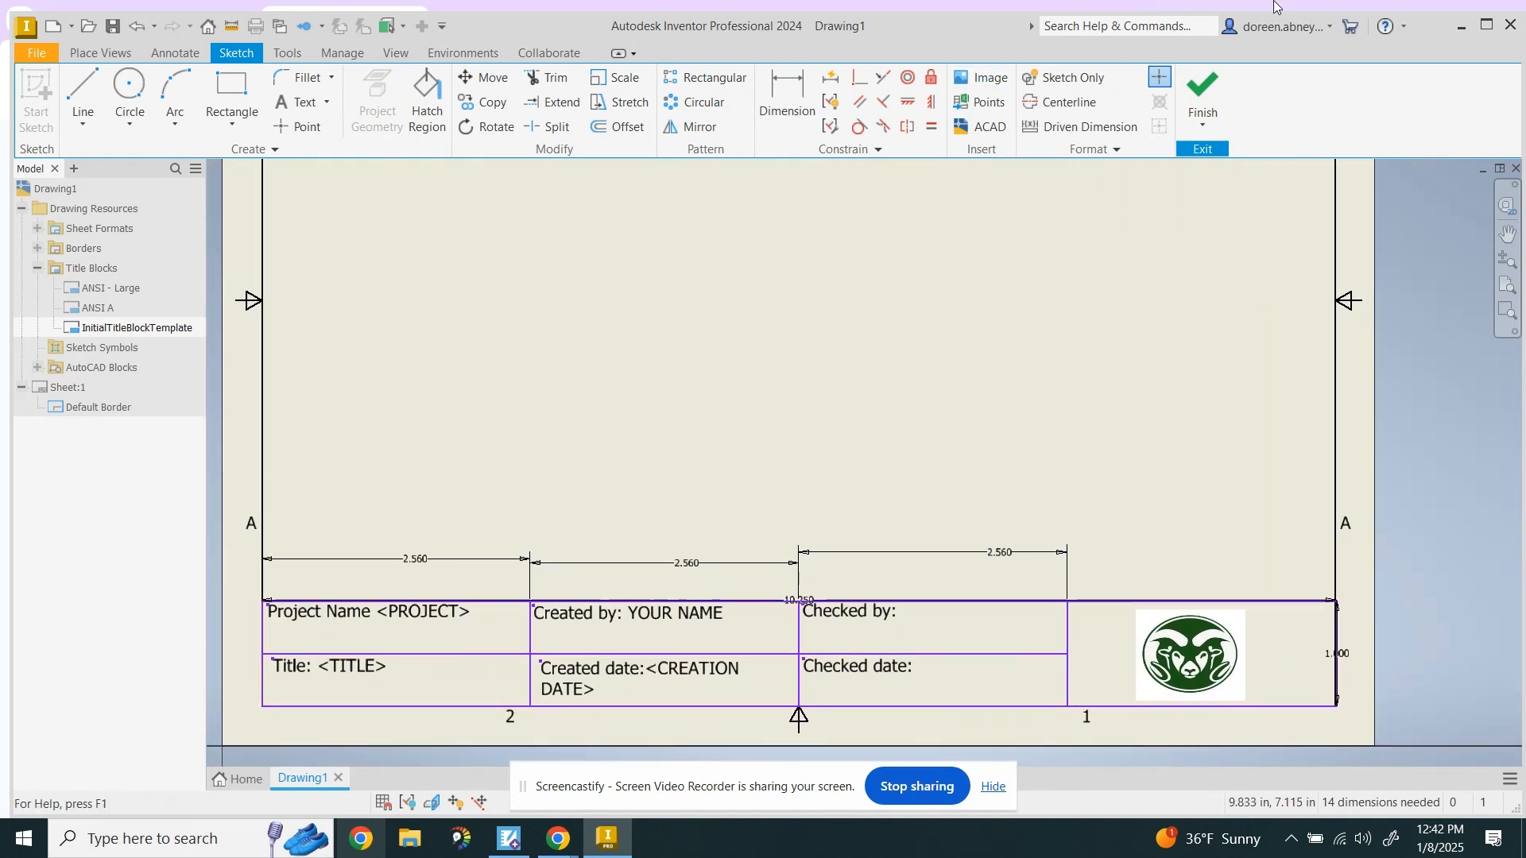
pyautogui.click(1220, 97)
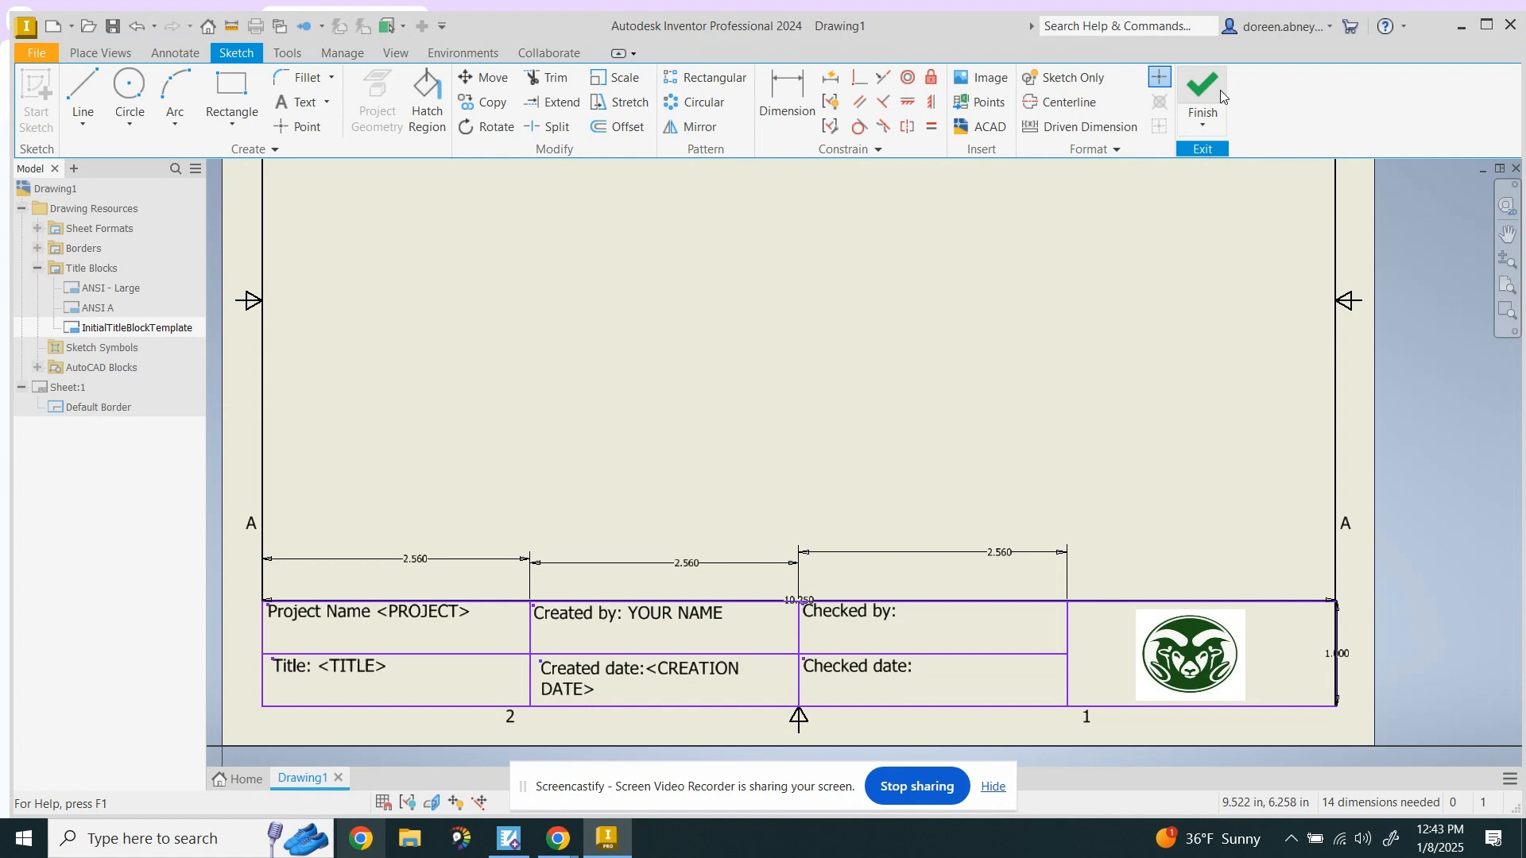
pyautogui.write('Abney')
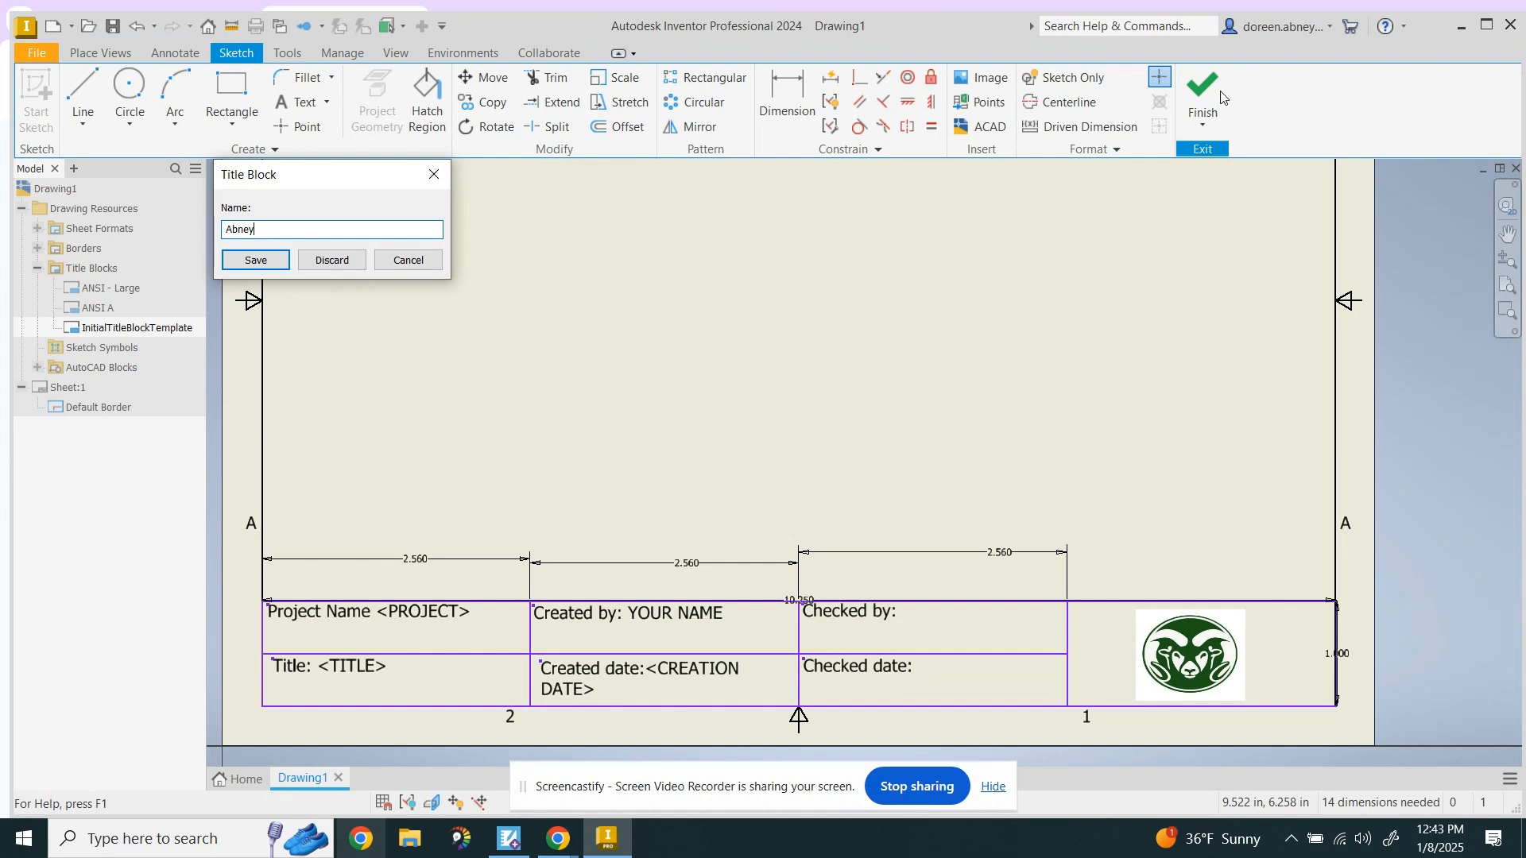
pyautogui.press('Return')
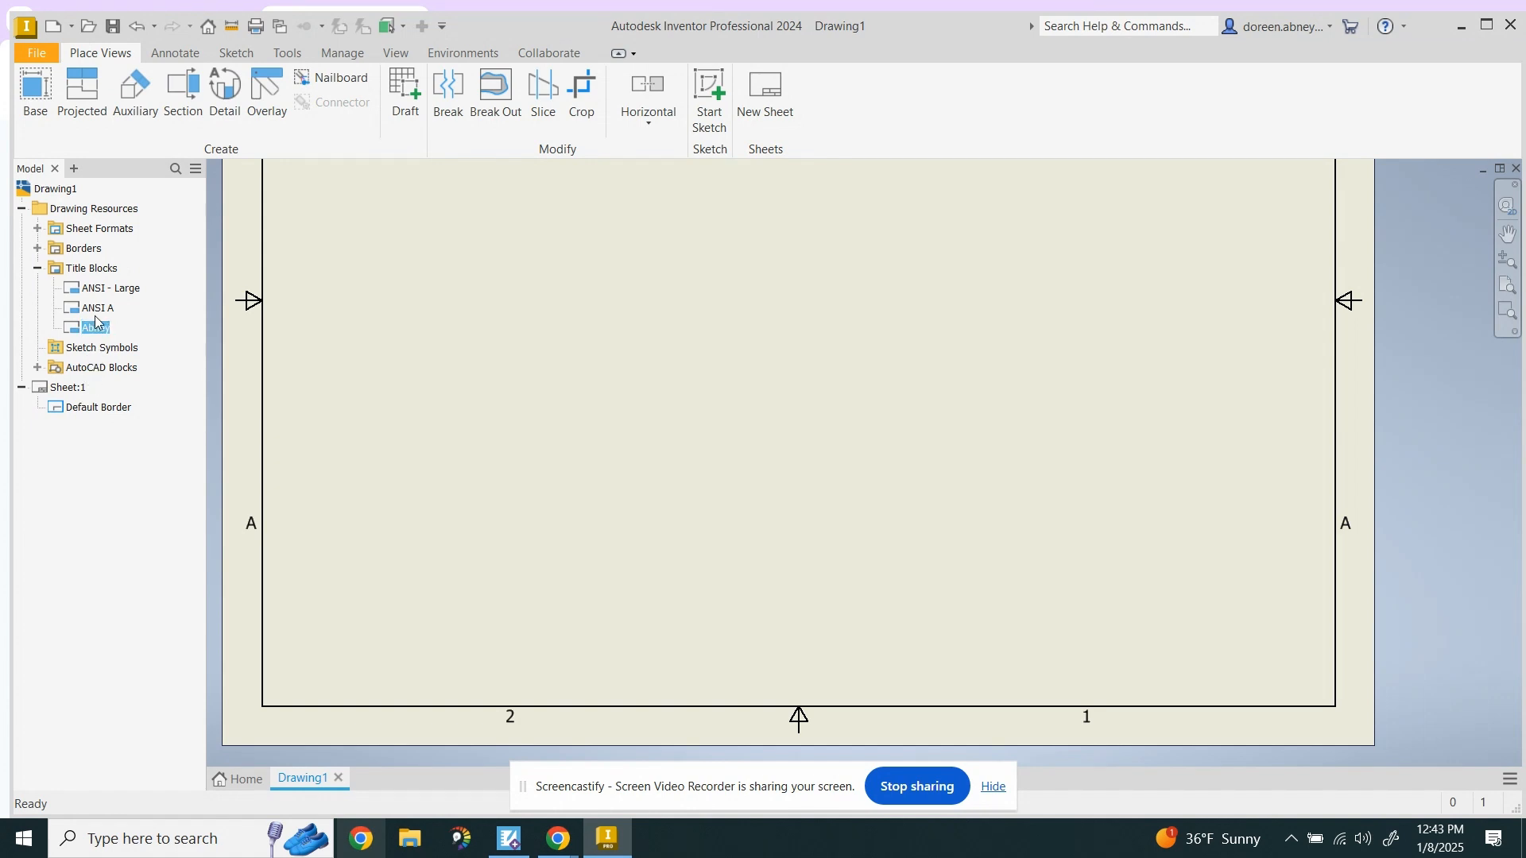
pyautogui.doubleClick(96, 326)
# Save a copy of the drawing as a template named "Rio Rancho title block" in the en-US templates folder
pyautogui.click(34, 53)
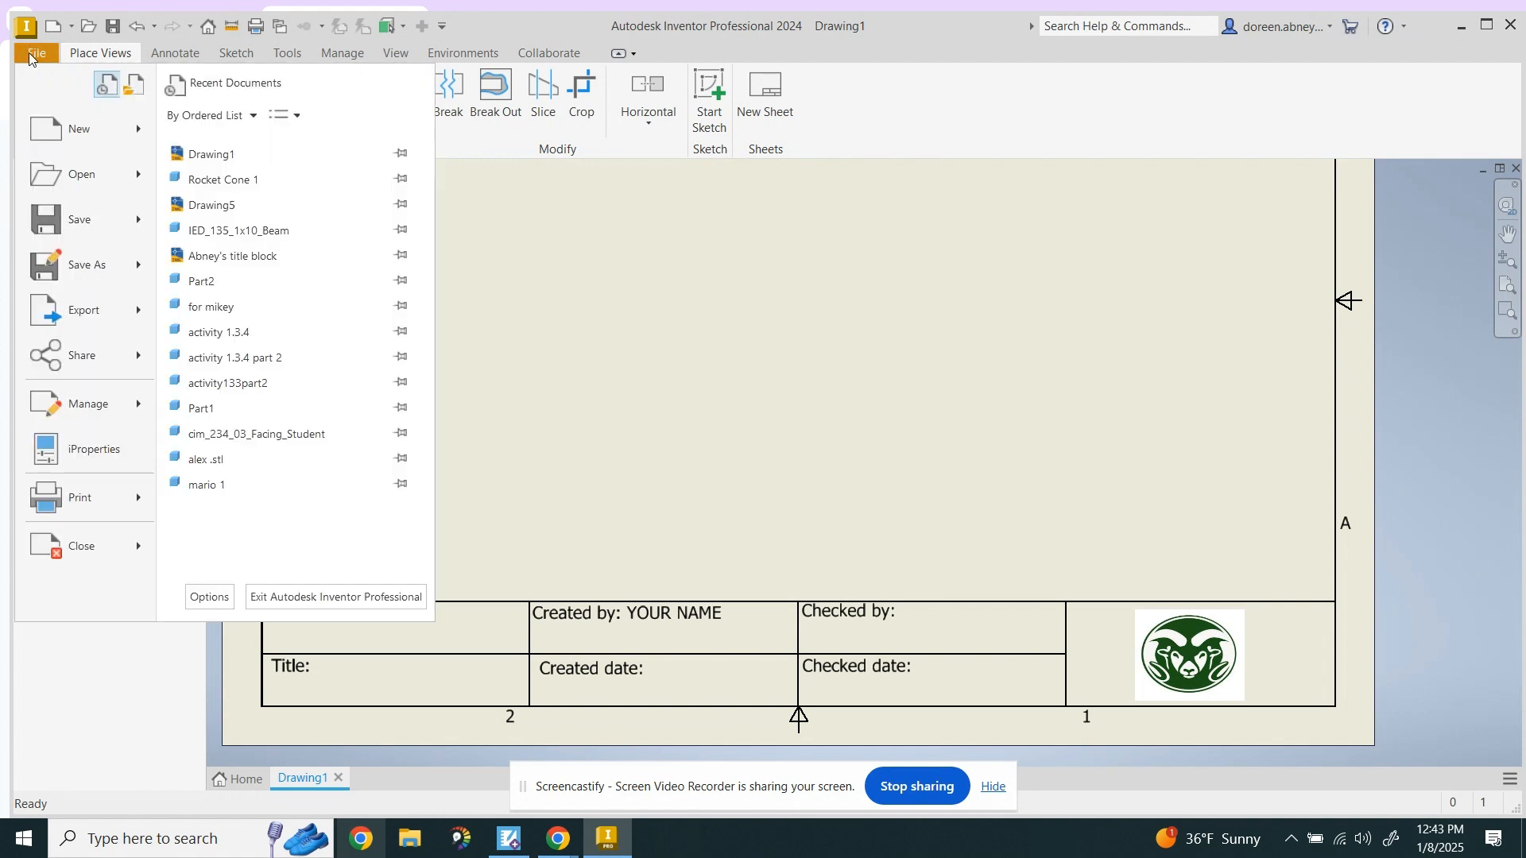
pyautogui.moveTo(131, 265)
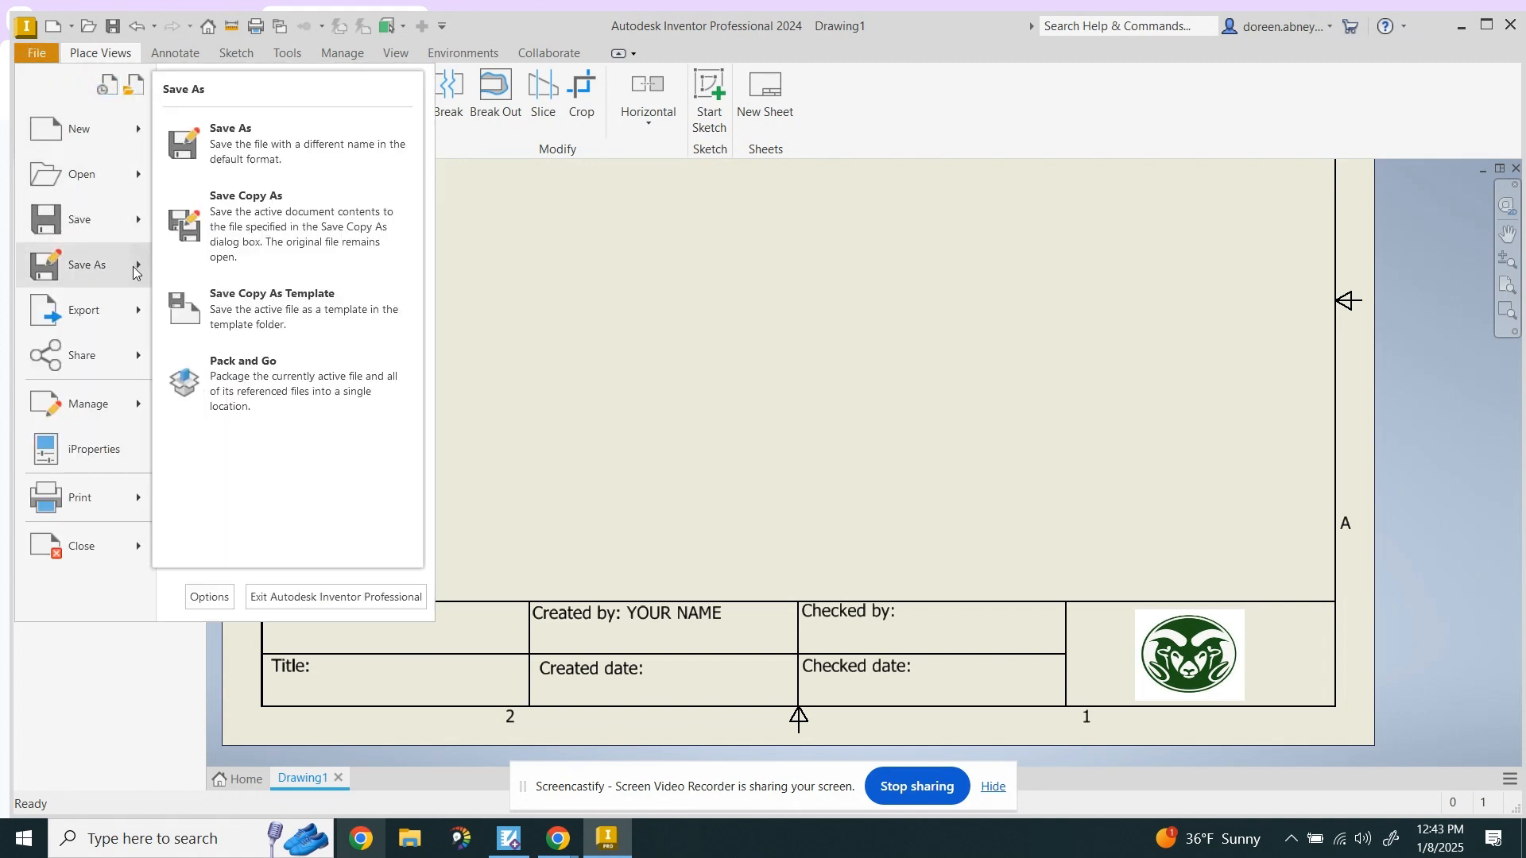
pyautogui.click(189, 298)
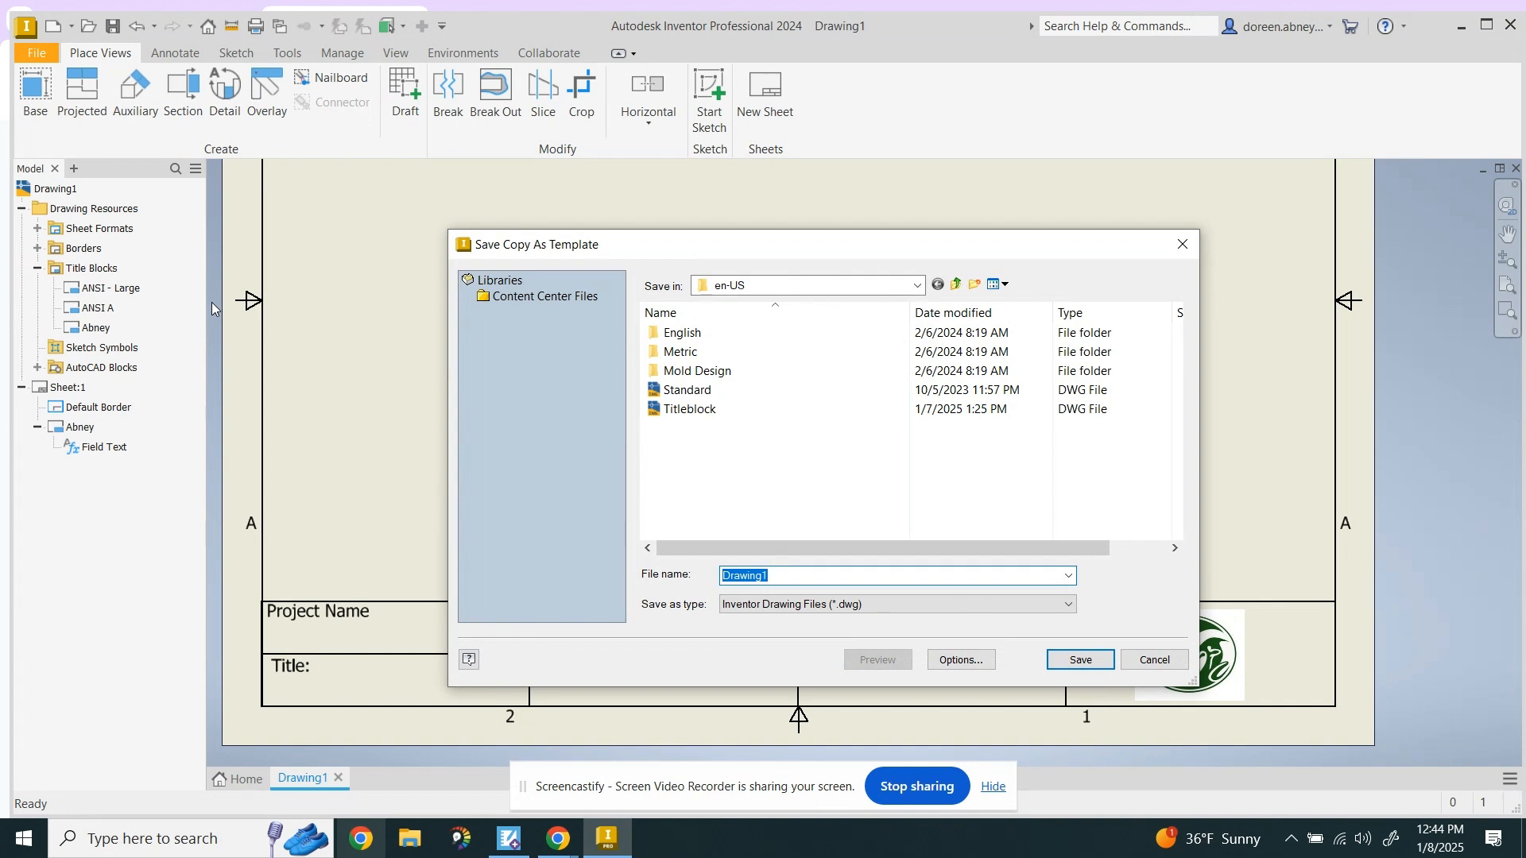
pyautogui.write('Rio Rancho title block')
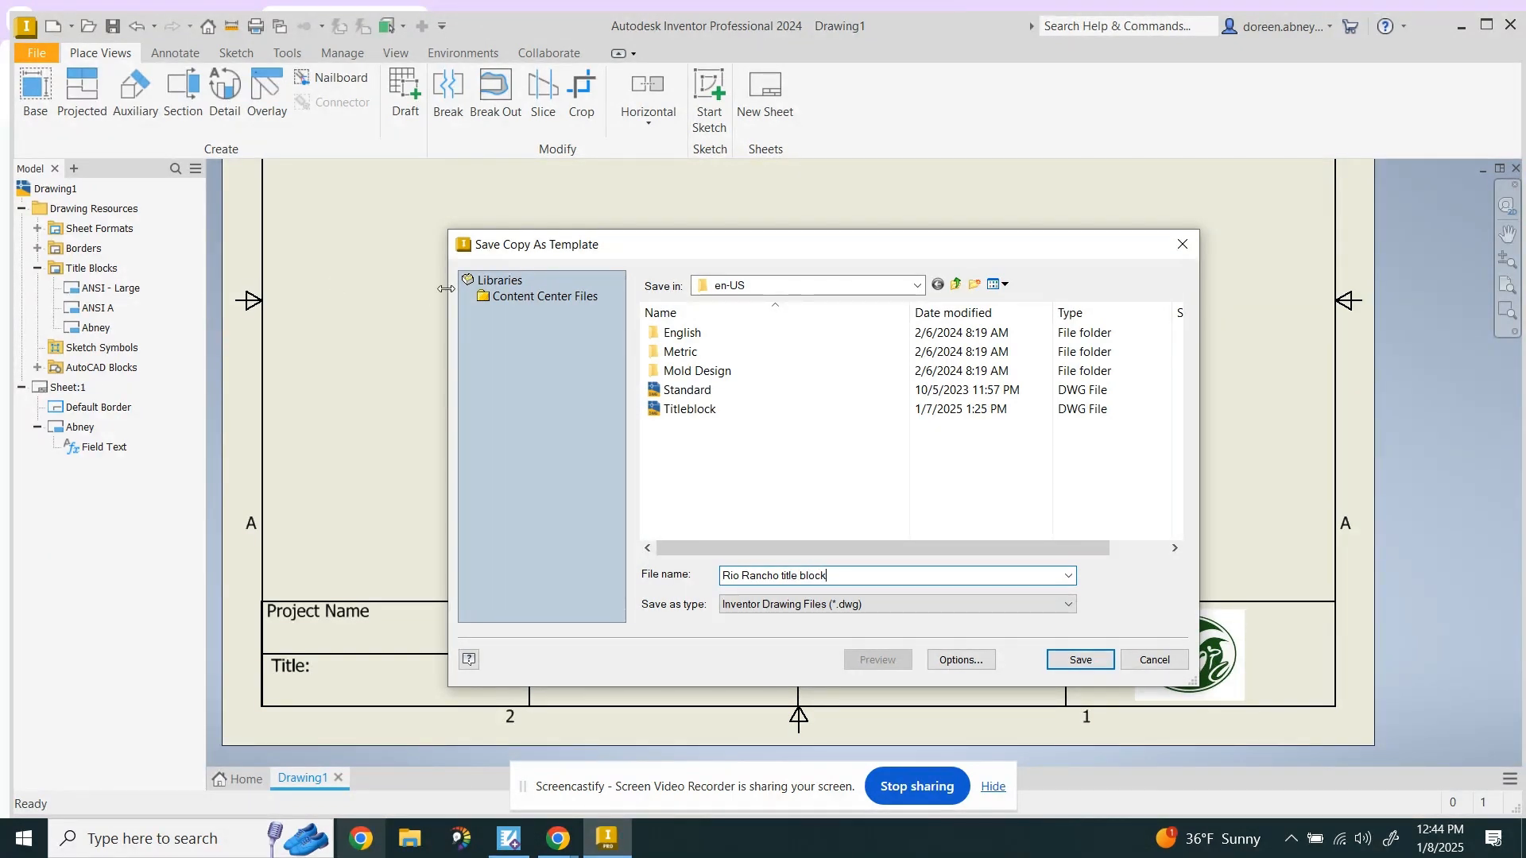
pyautogui.click(1101, 664)
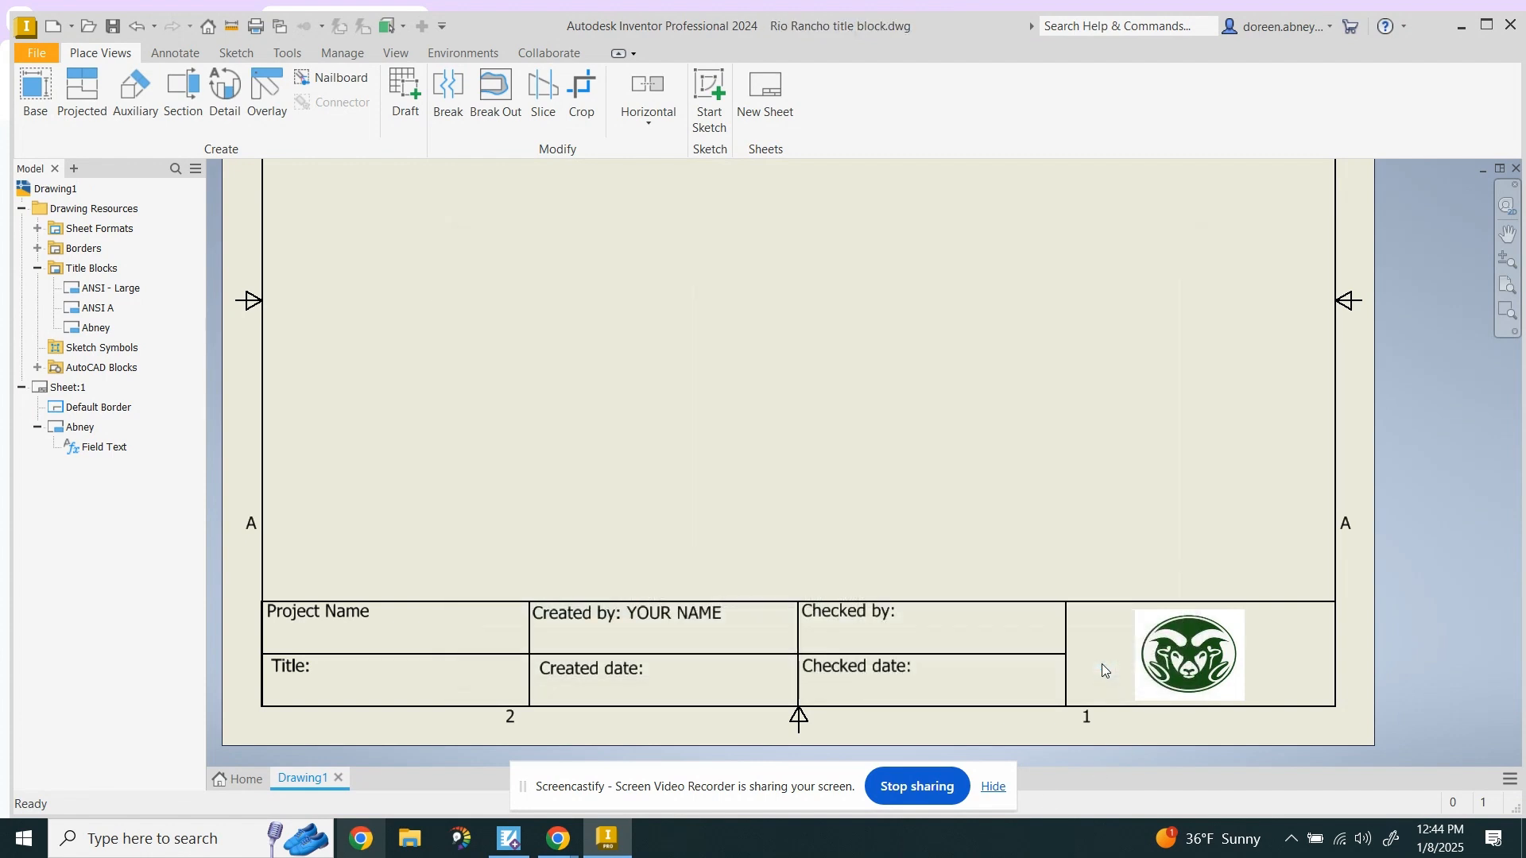
# Start a new file and choose the Rio Rancho title block.dwg drawing template for it
pyautogui.scroll(10, 721, 561)
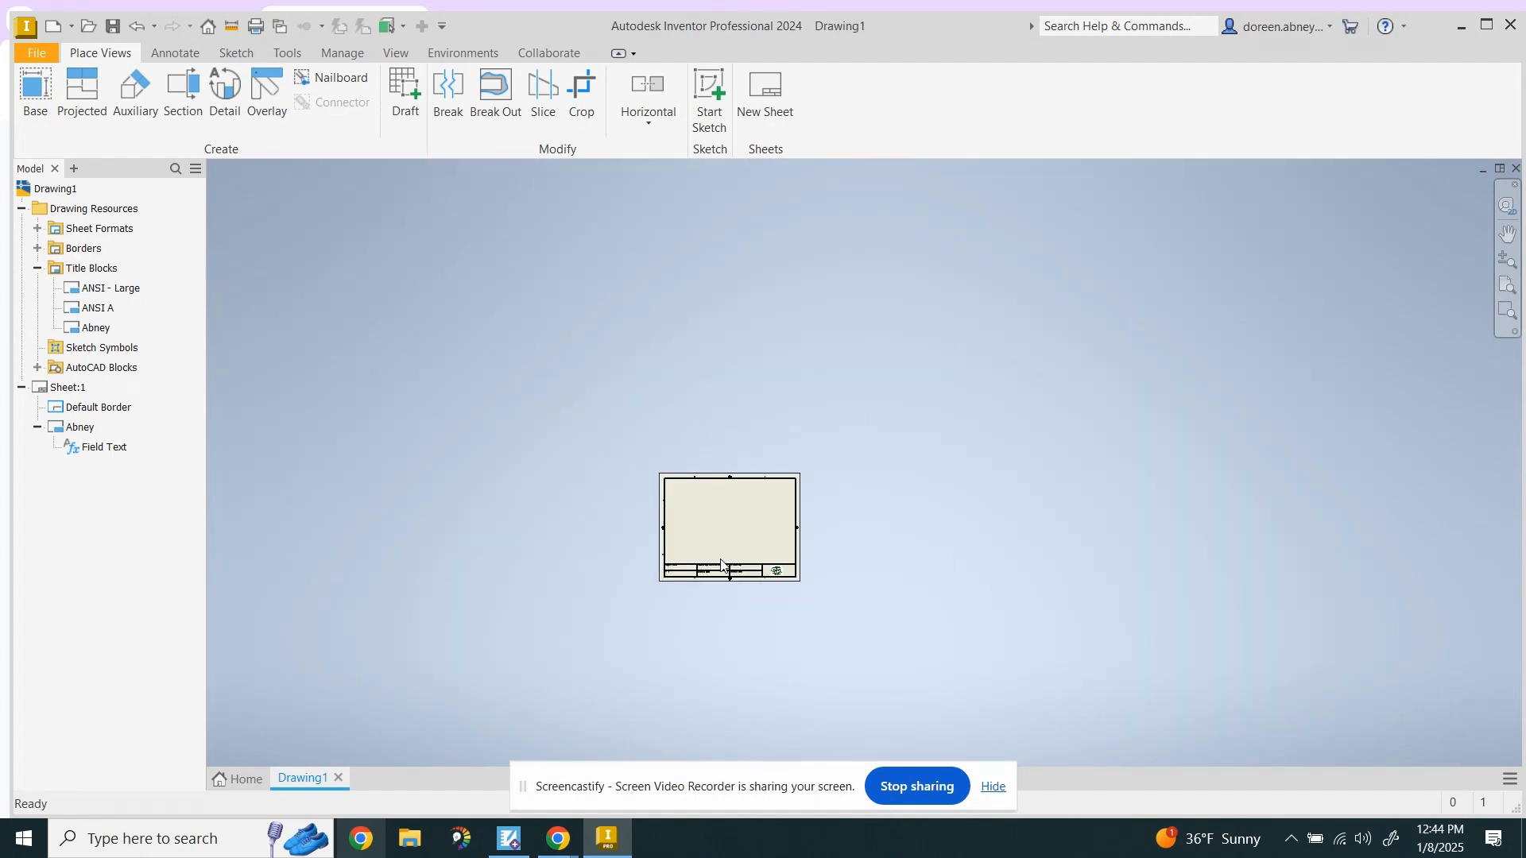
pyautogui.scroll(-9, 720, 560)
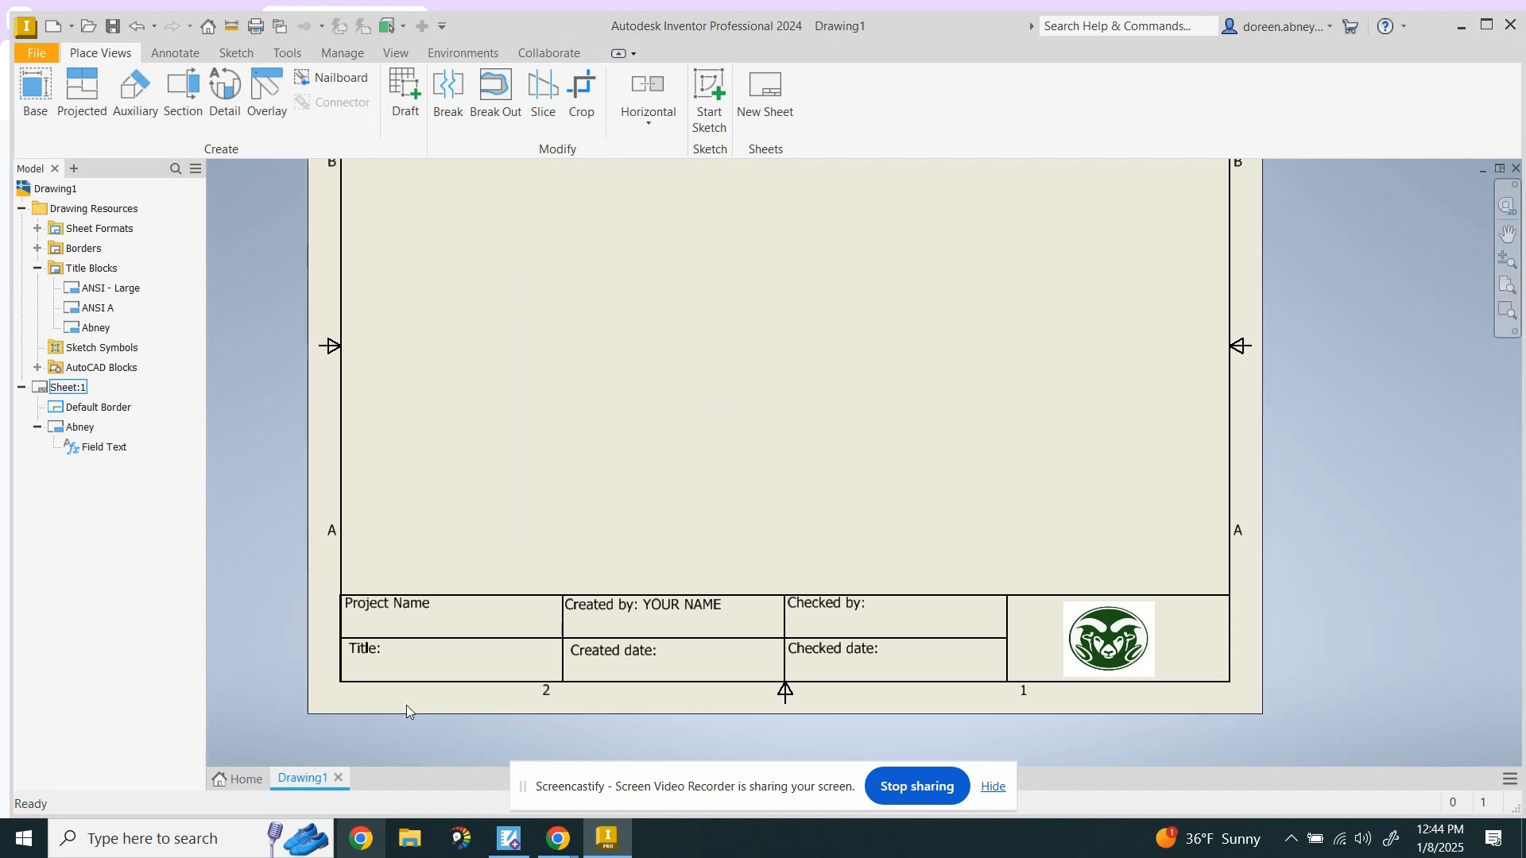
pyautogui.click(228, 777)
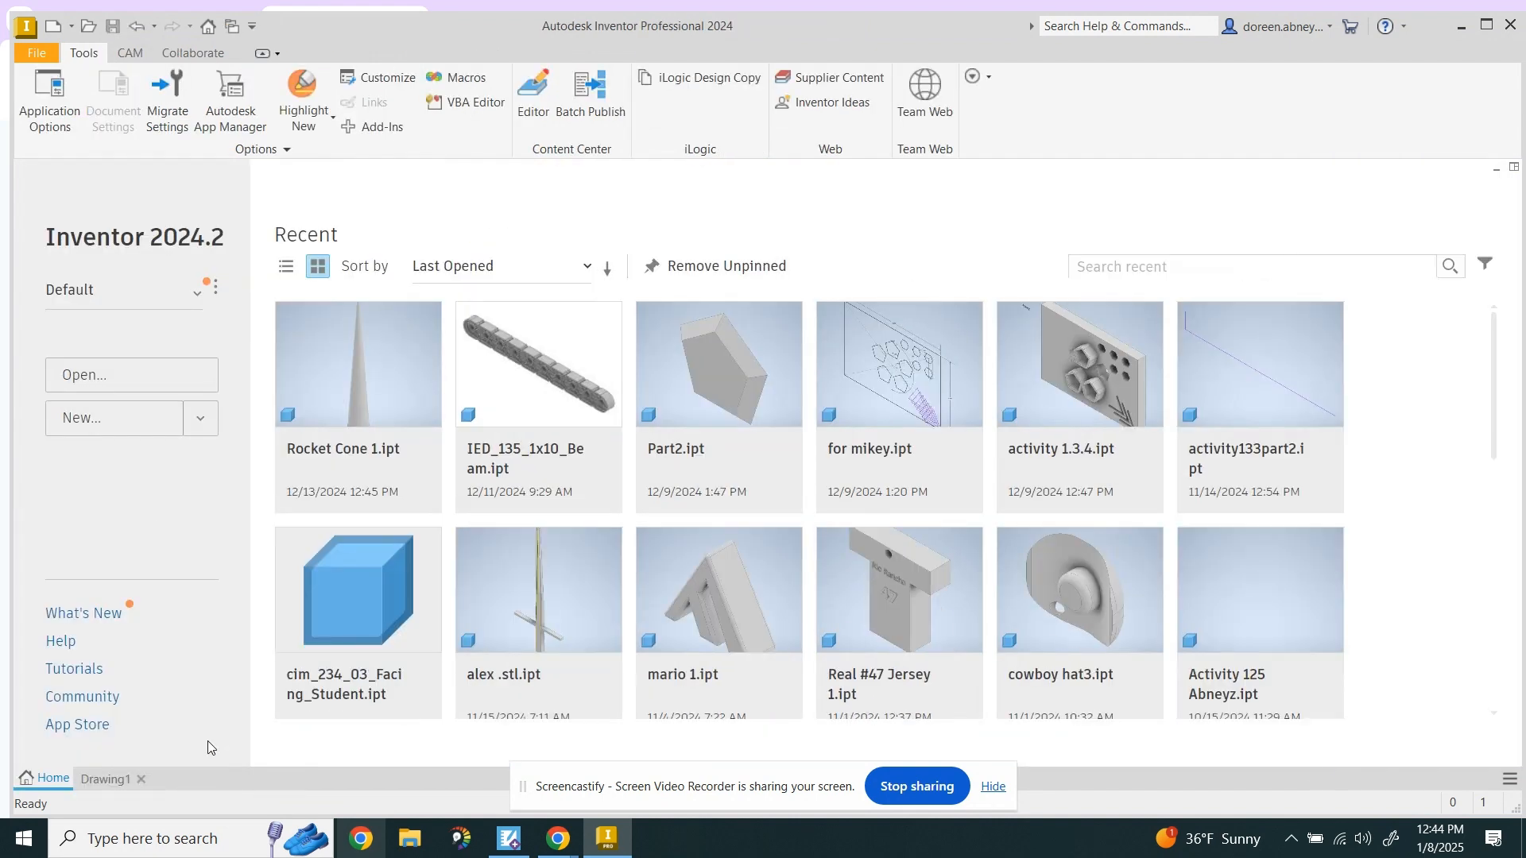
pyautogui.click(36, 52)
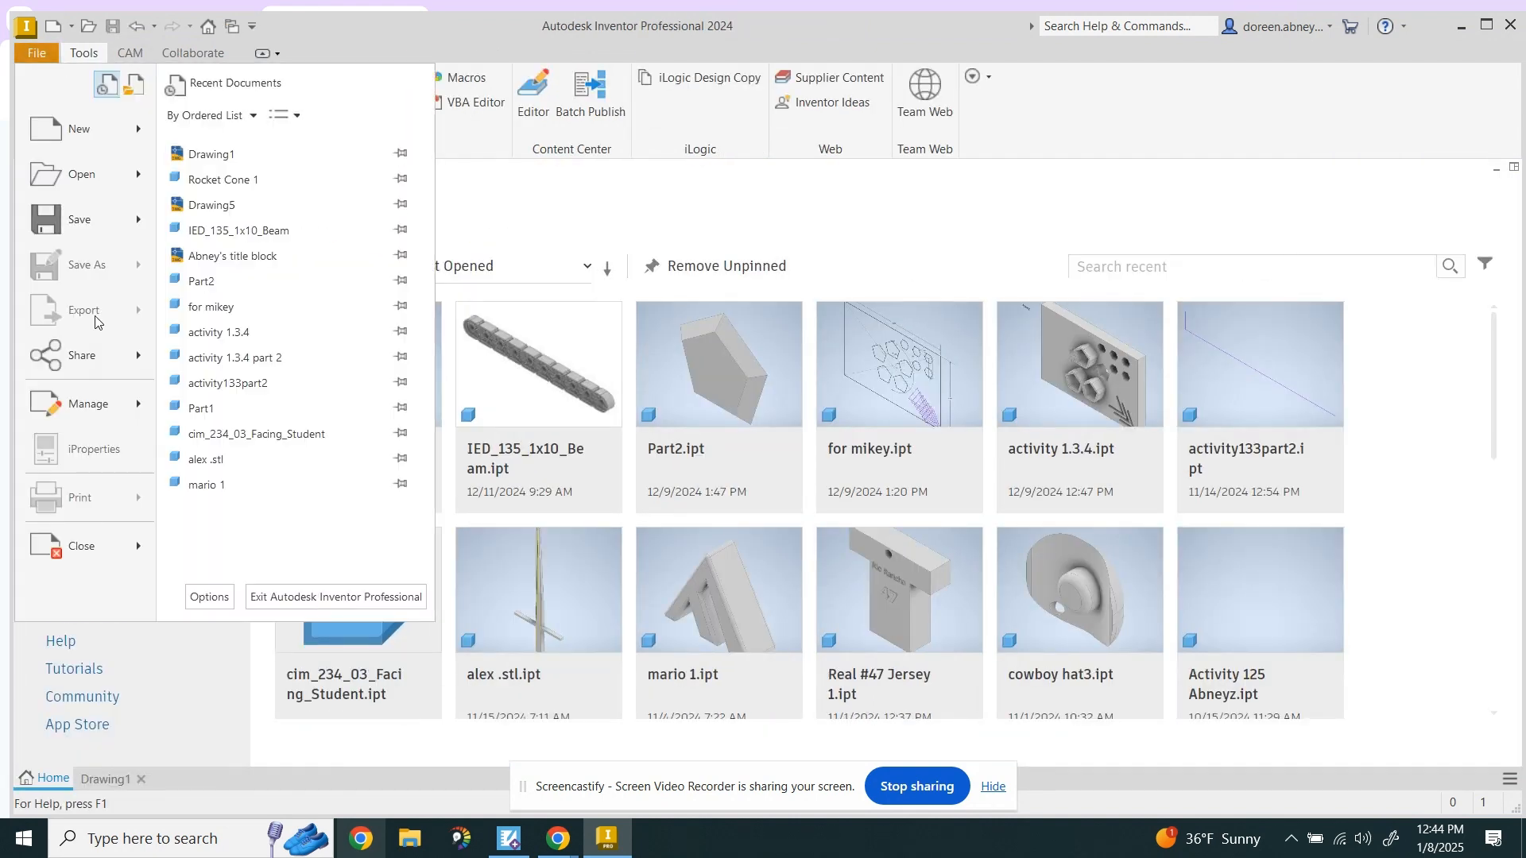
pyautogui.click(100, 132)
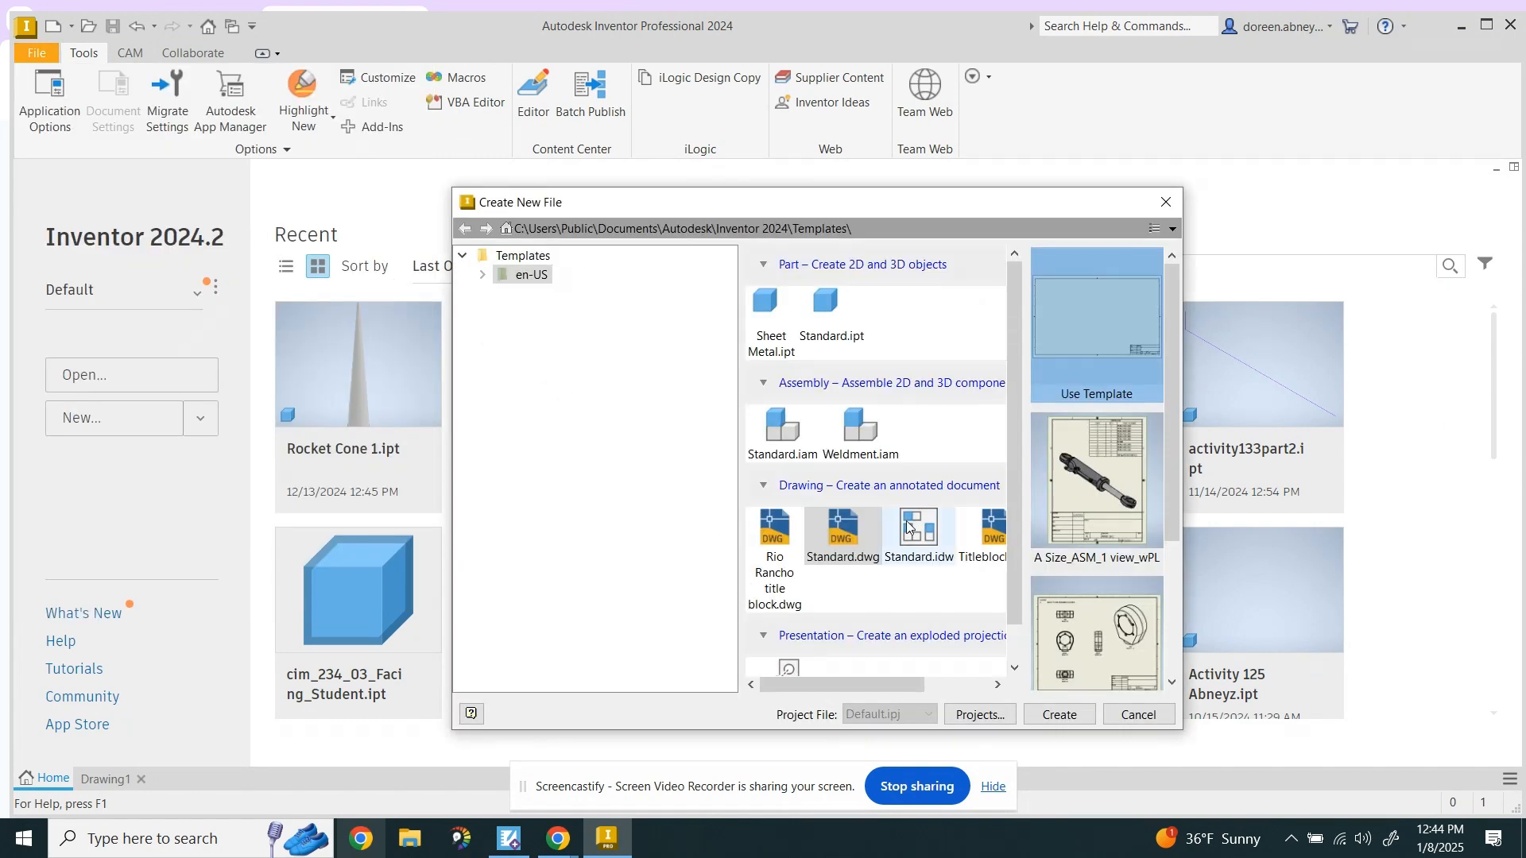
pyautogui.click(775, 564)
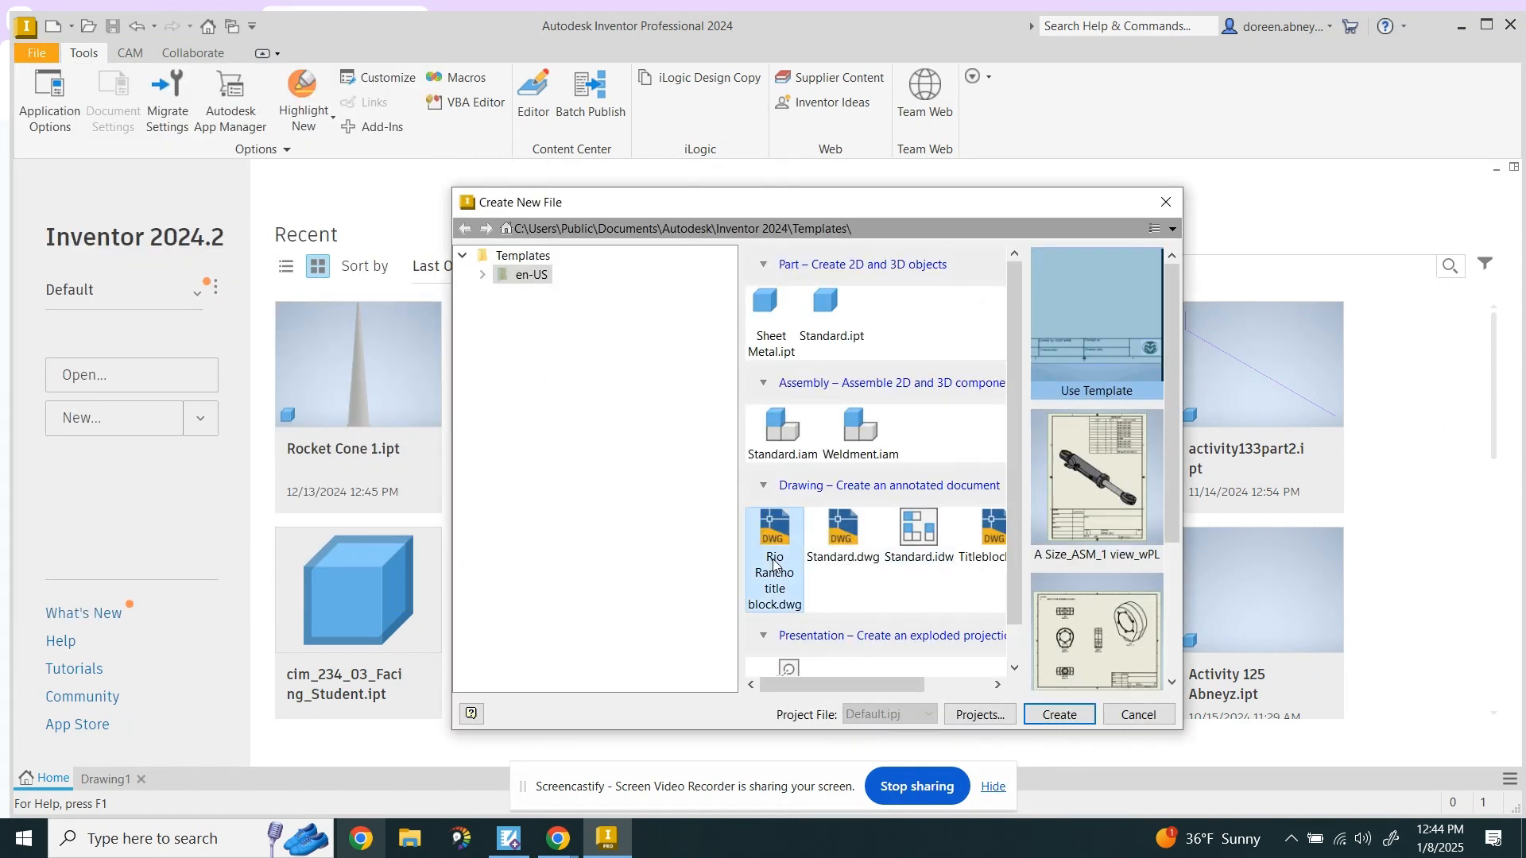